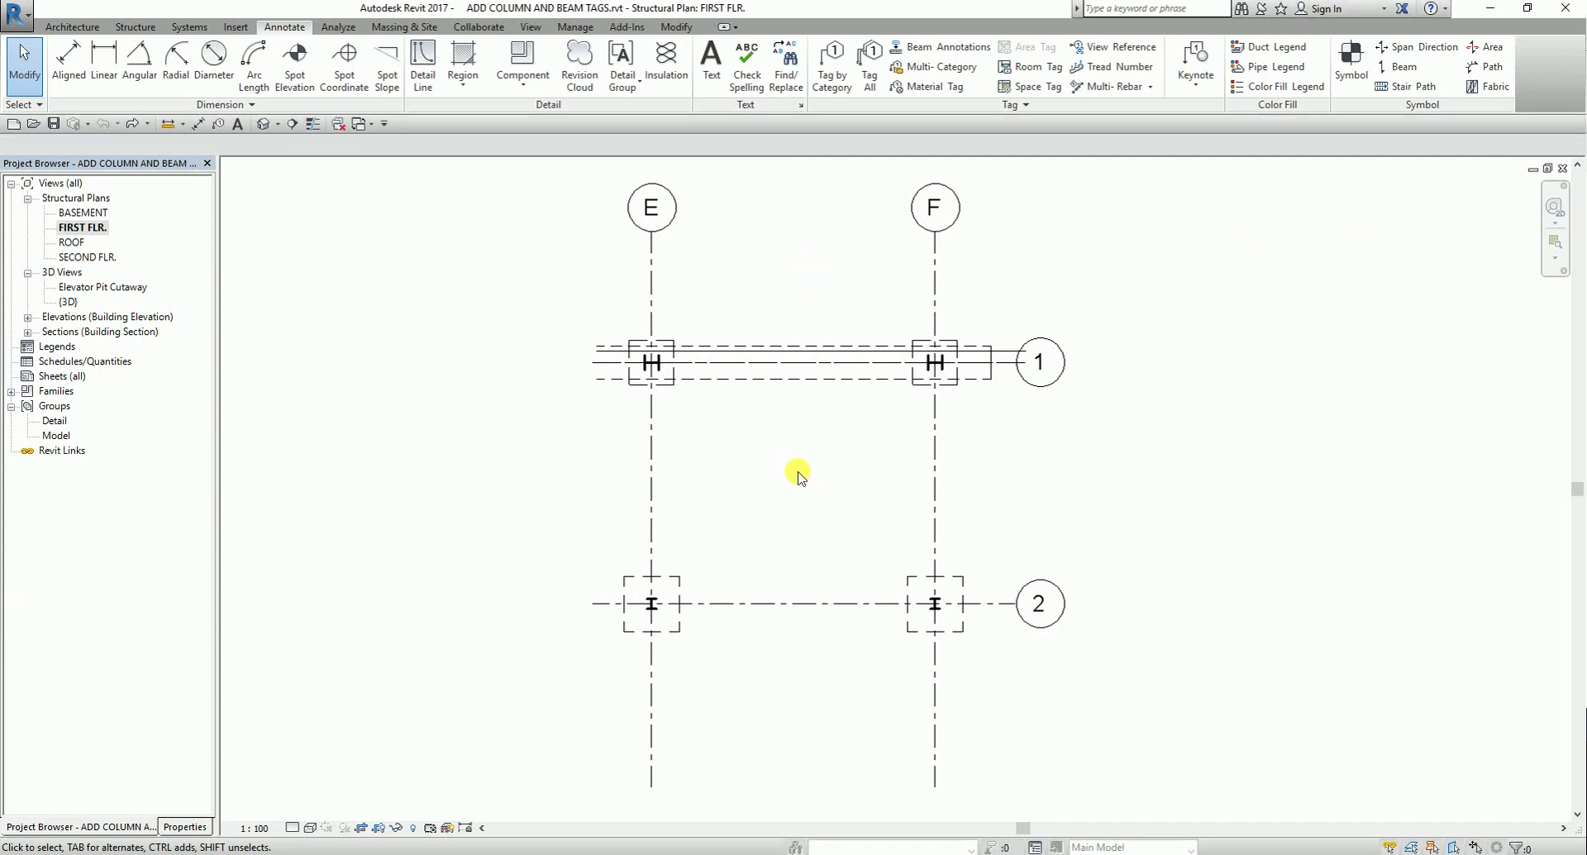
- Zoom in on the four columns at grids E–F and 1–2 on the FIRST FLR. plan
{"action": "scroll", "coordinate": [723, 485], "scroll_direction": "up", "scroll_amount": 2}
{"action": "middle_click_drag", "start_coordinate": [723, 484], "coordinate": [693, 485]}
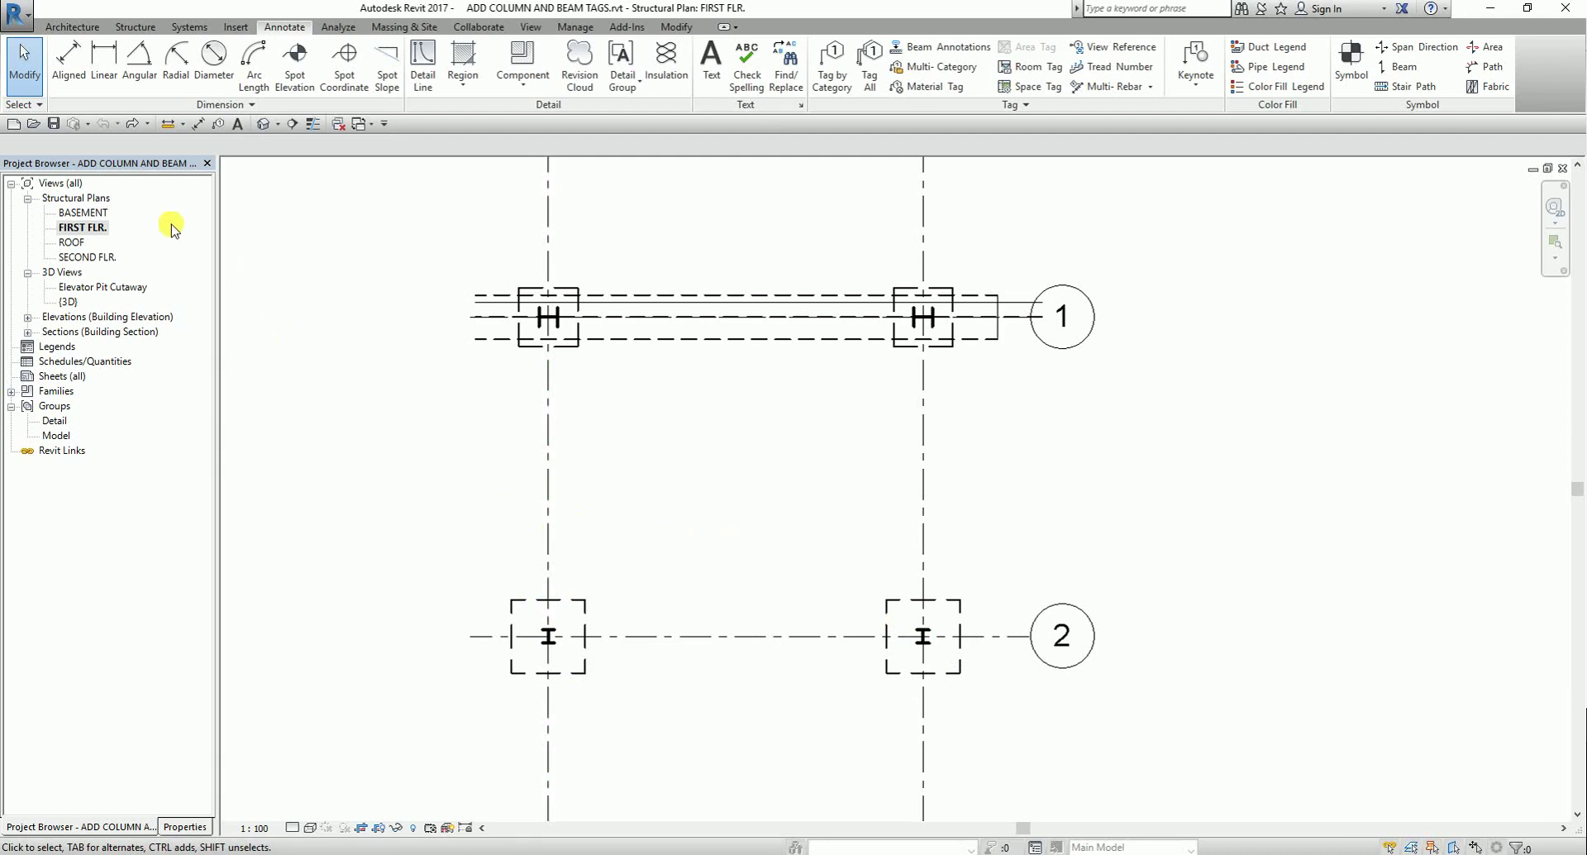
- Frame the four wide-flange columns in view and activate Tag by Category
{"action": "left_click", "coordinate": [223, 125]}
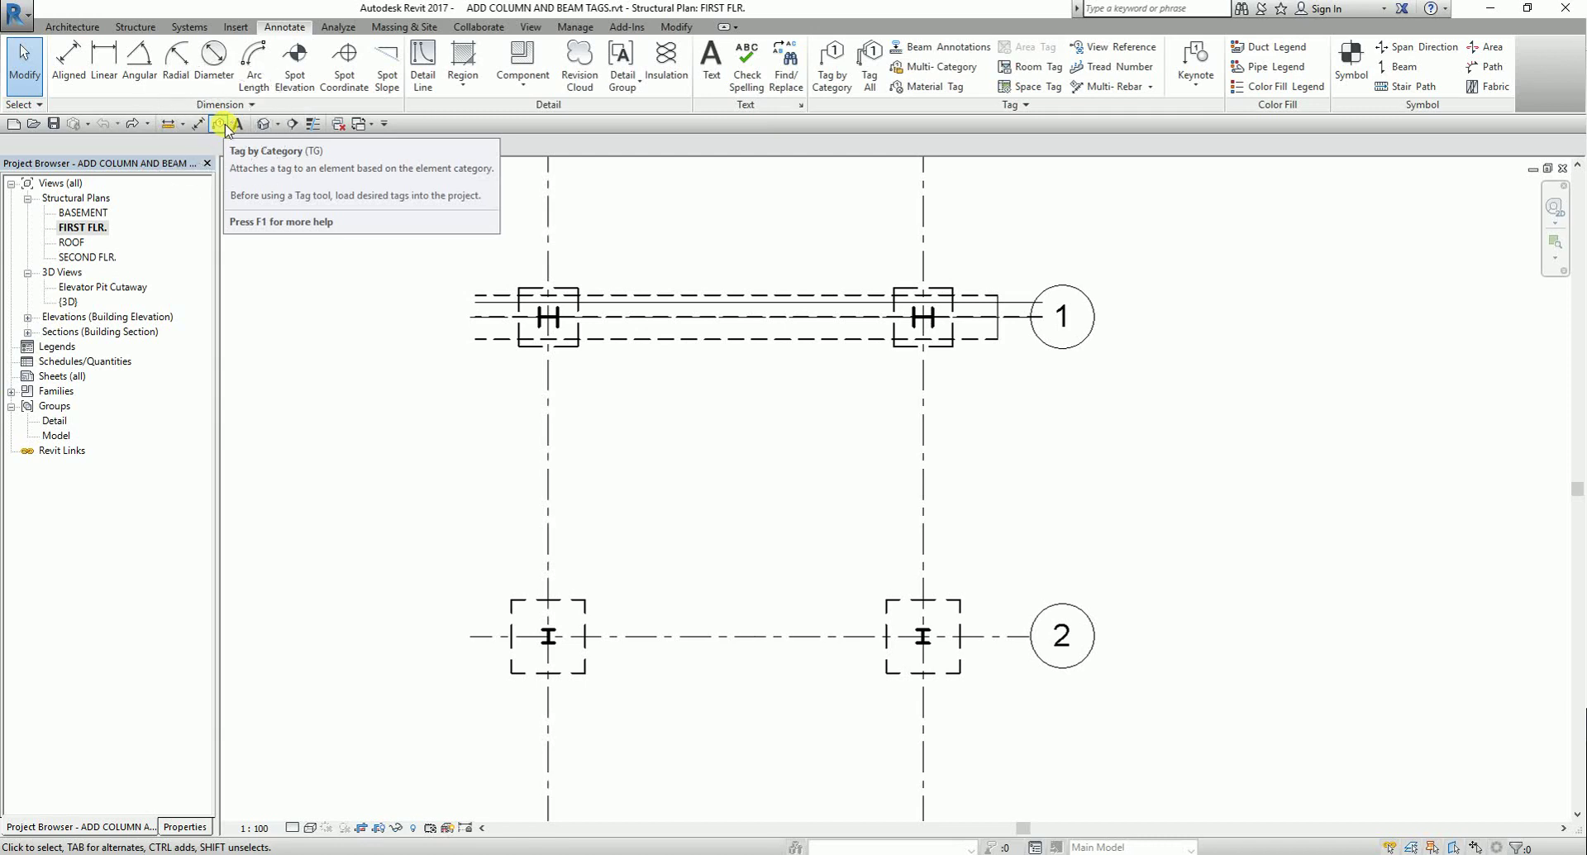
{"action": "left_click", "coordinate": [288, 28]}
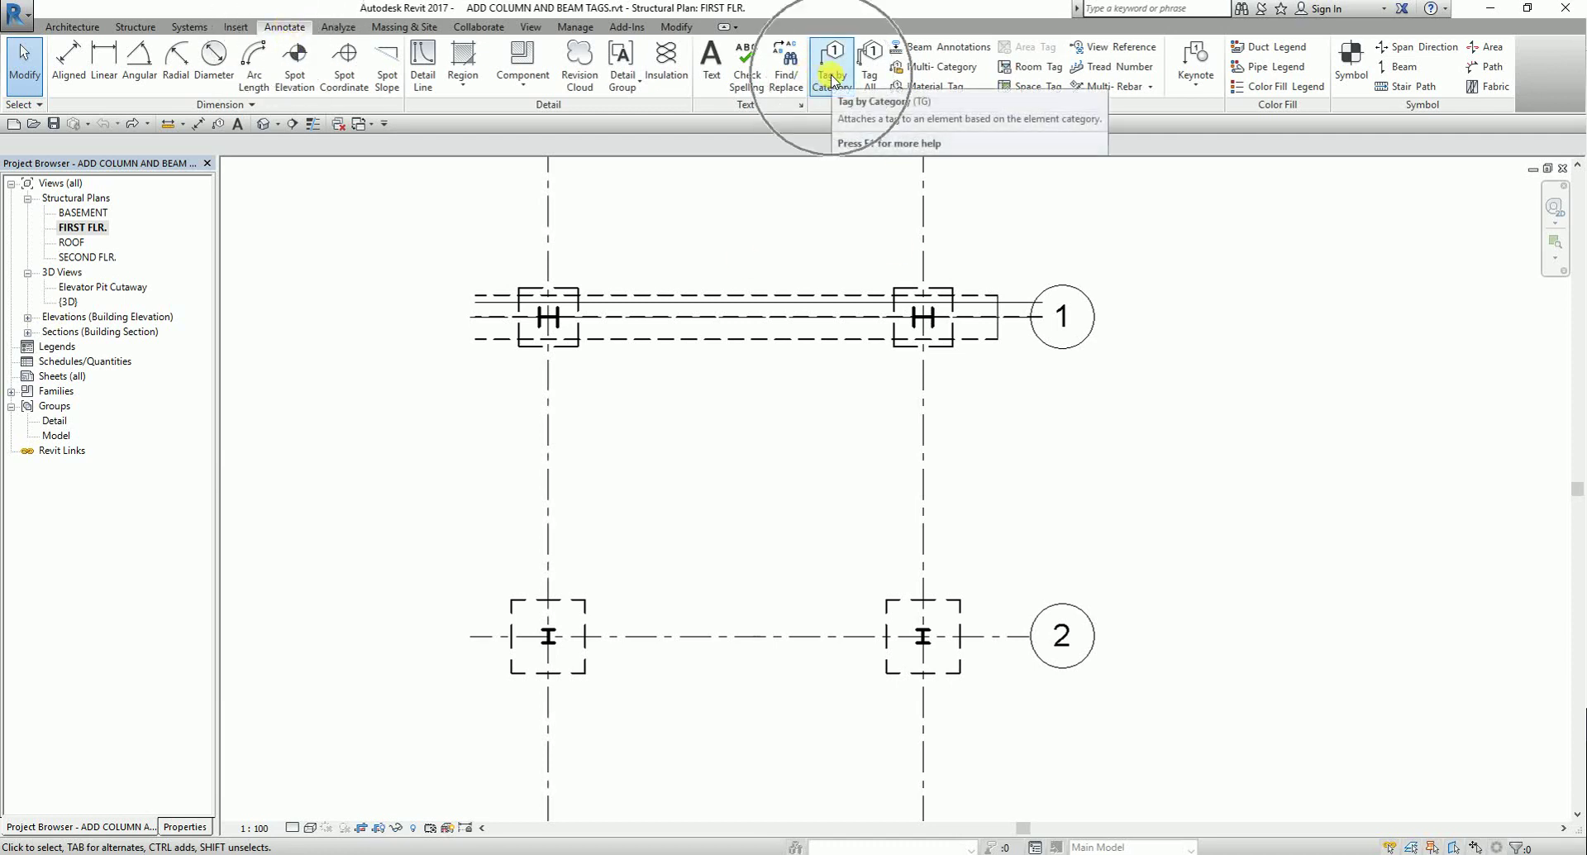
{"action": "left_click", "coordinate": [219, 124]}
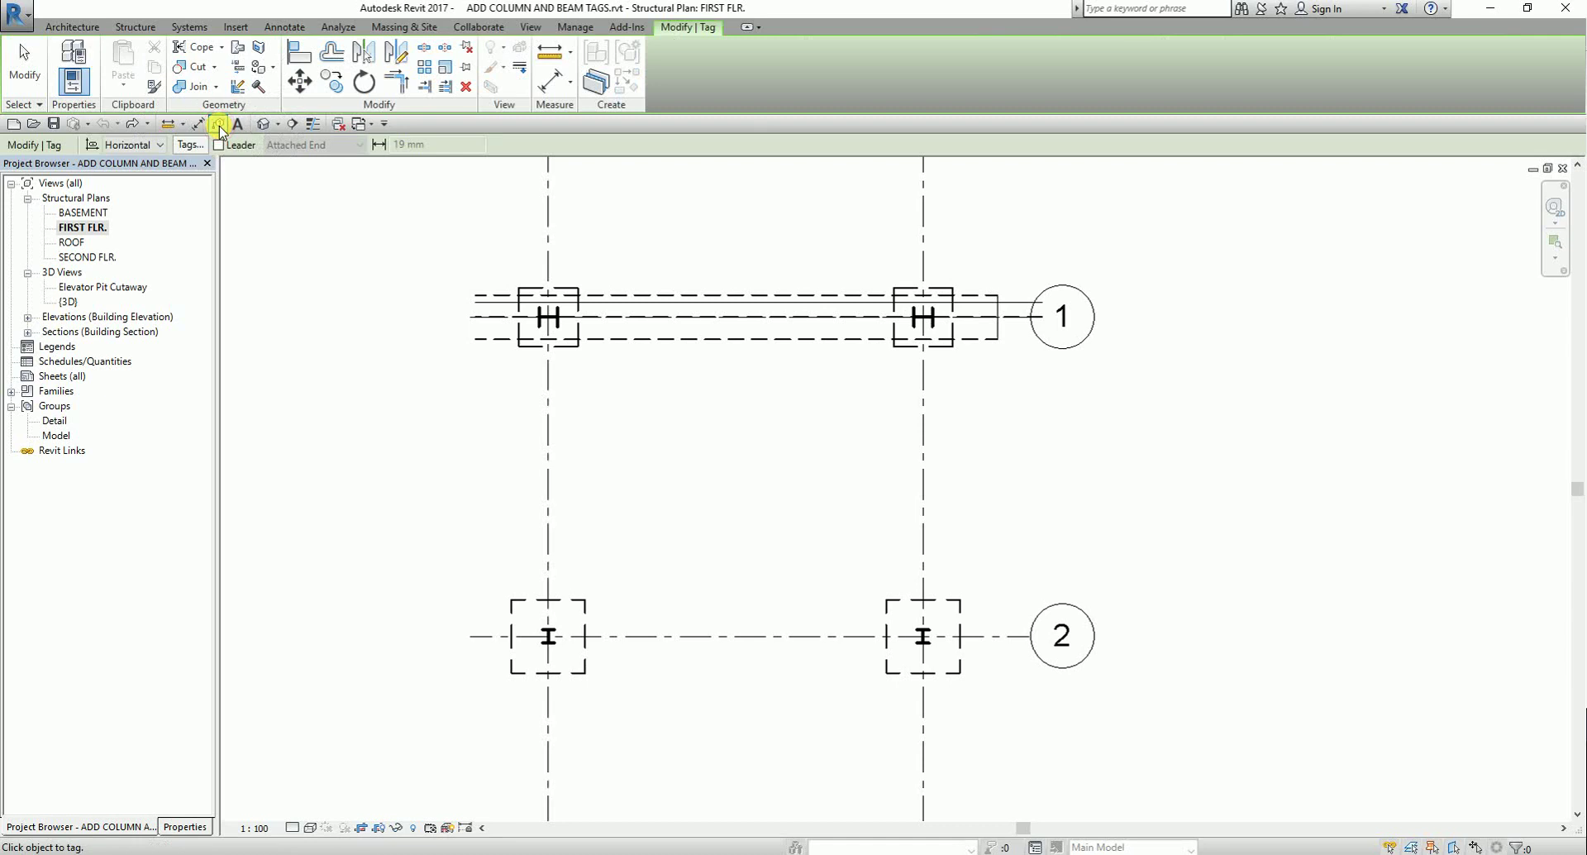
- Set new tags to Horizontal with an Attached End leader 19 mm long
{"action": "left_click", "coordinate": [159, 146]}
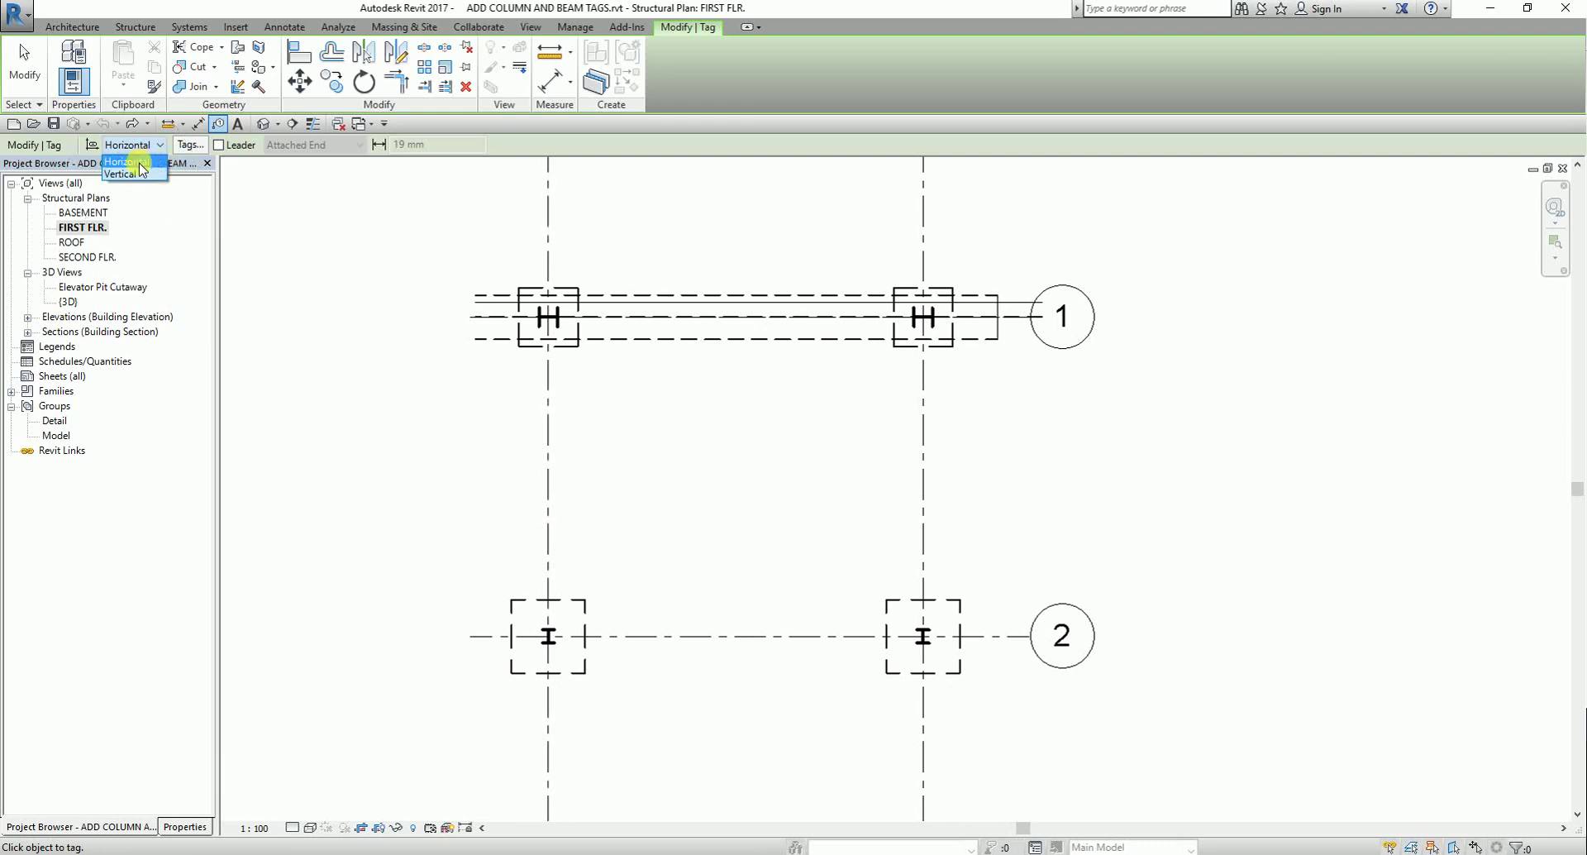
{"action": "left_click", "coordinate": [137, 163]}
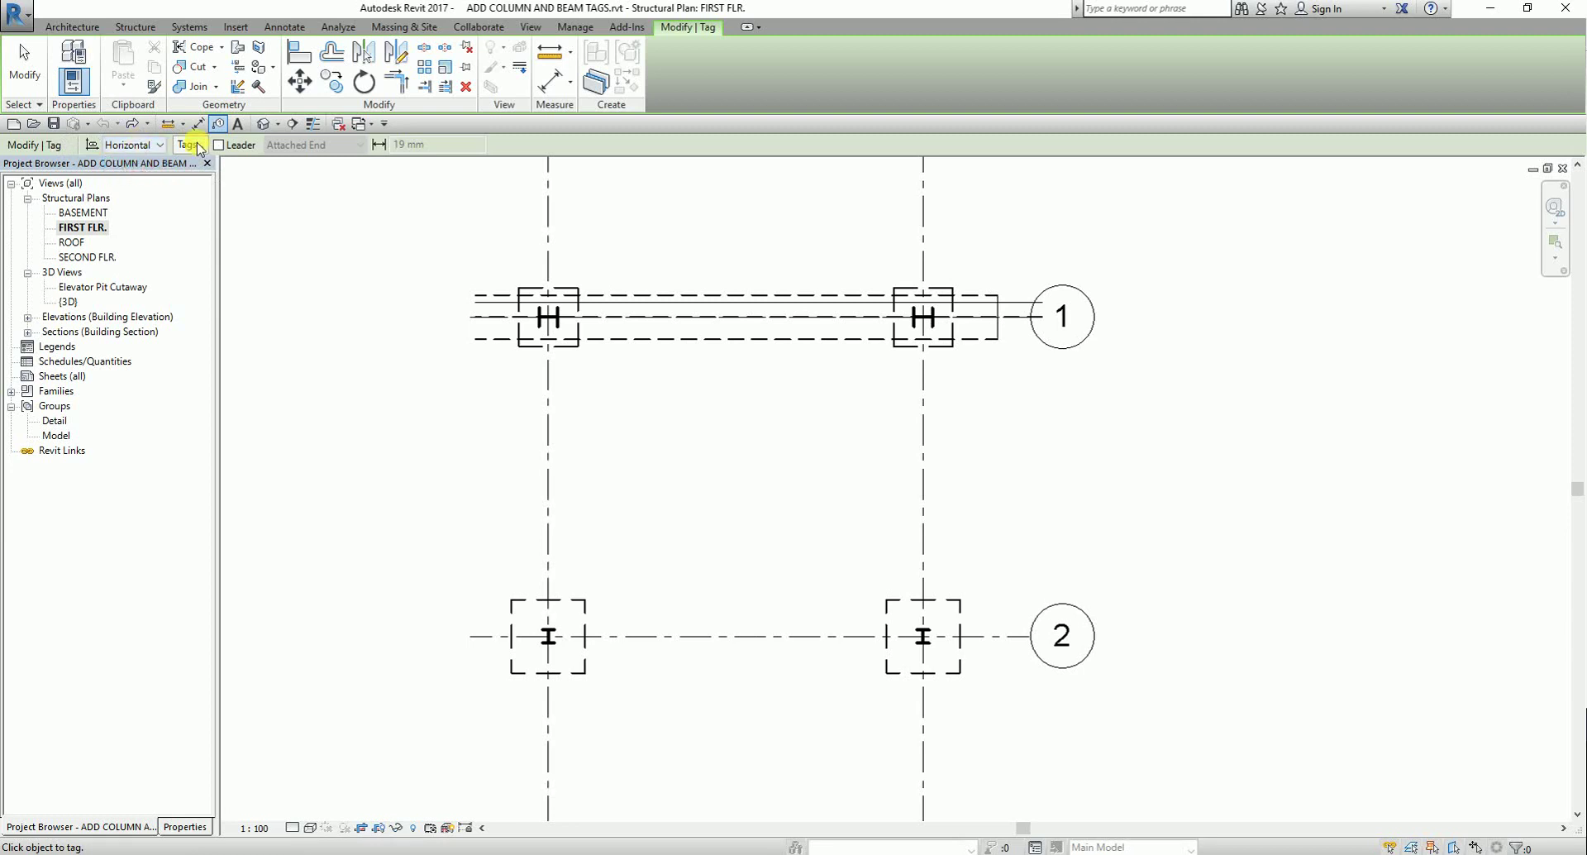
{"action": "left_click", "coordinate": [231, 147]}
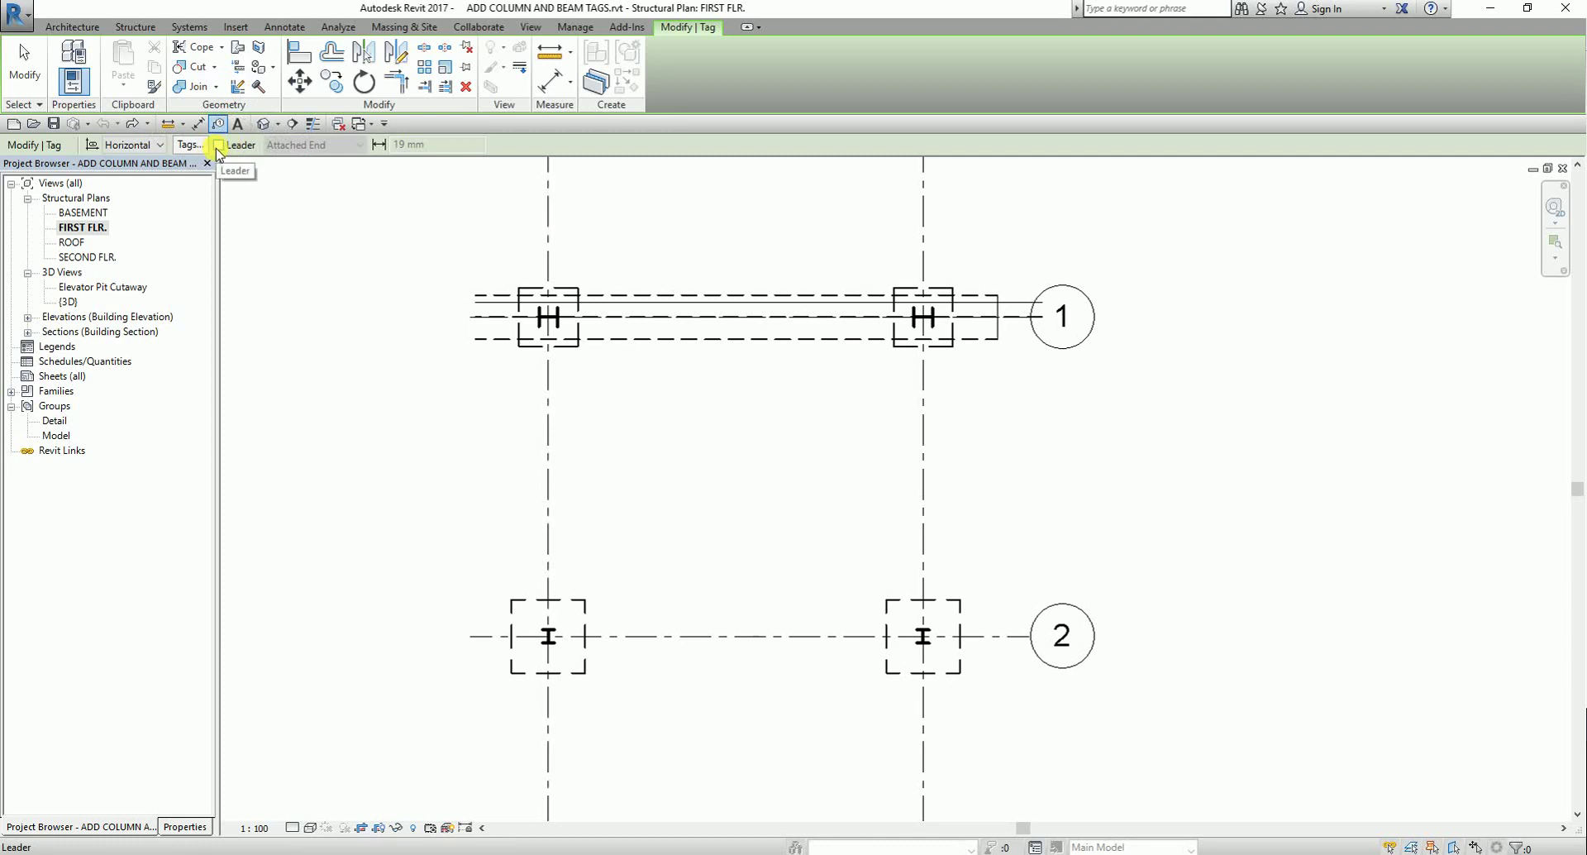
{"action": "left_click", "coordinate": [219, 146]}
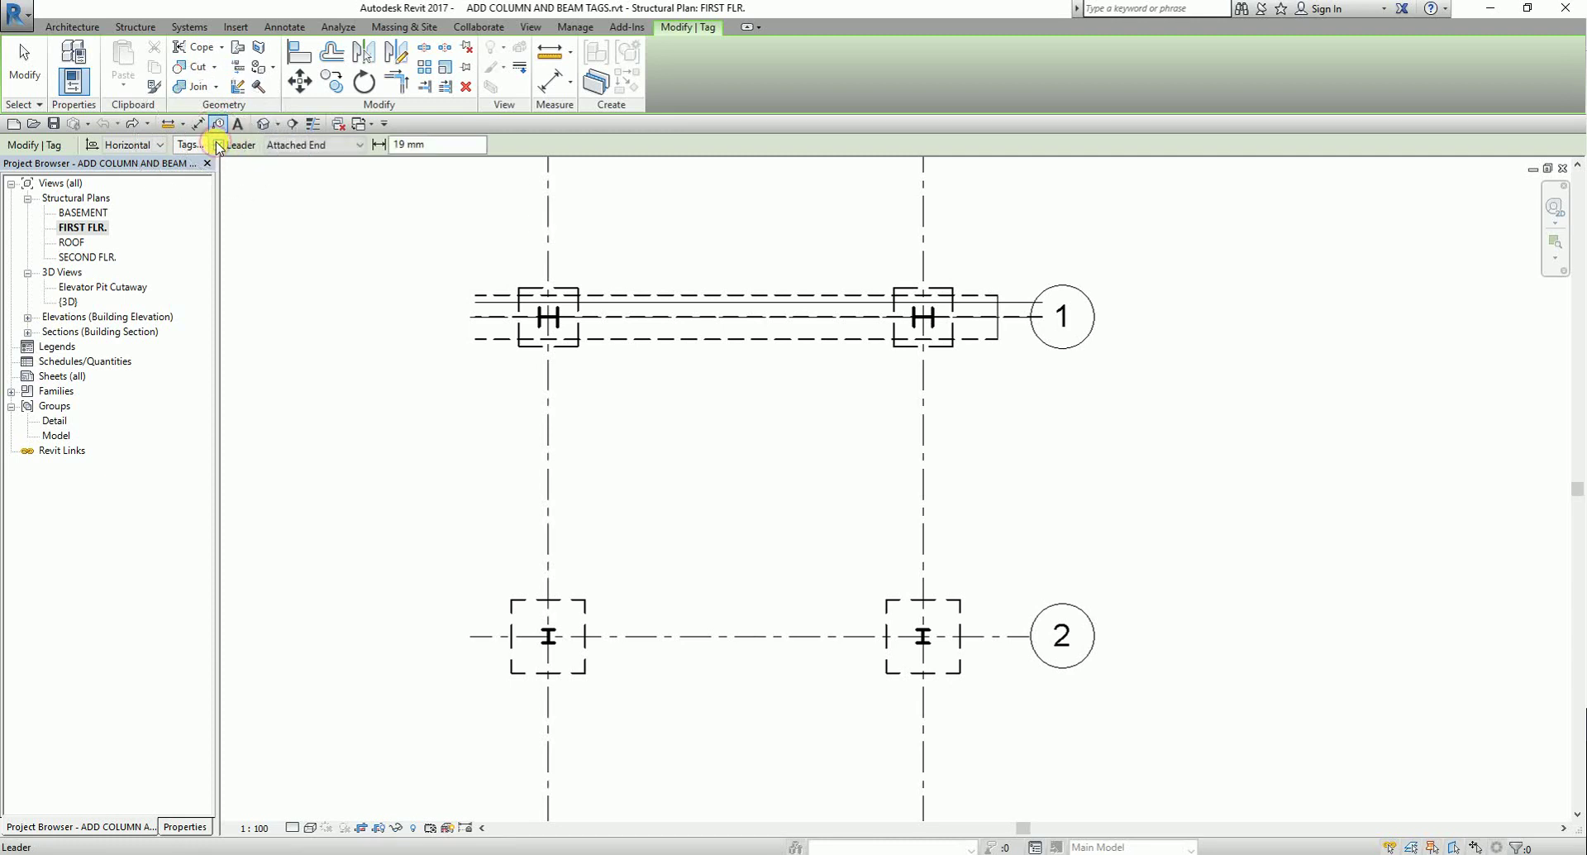
{"action": "left_click", "coordinate": [425, 146]}
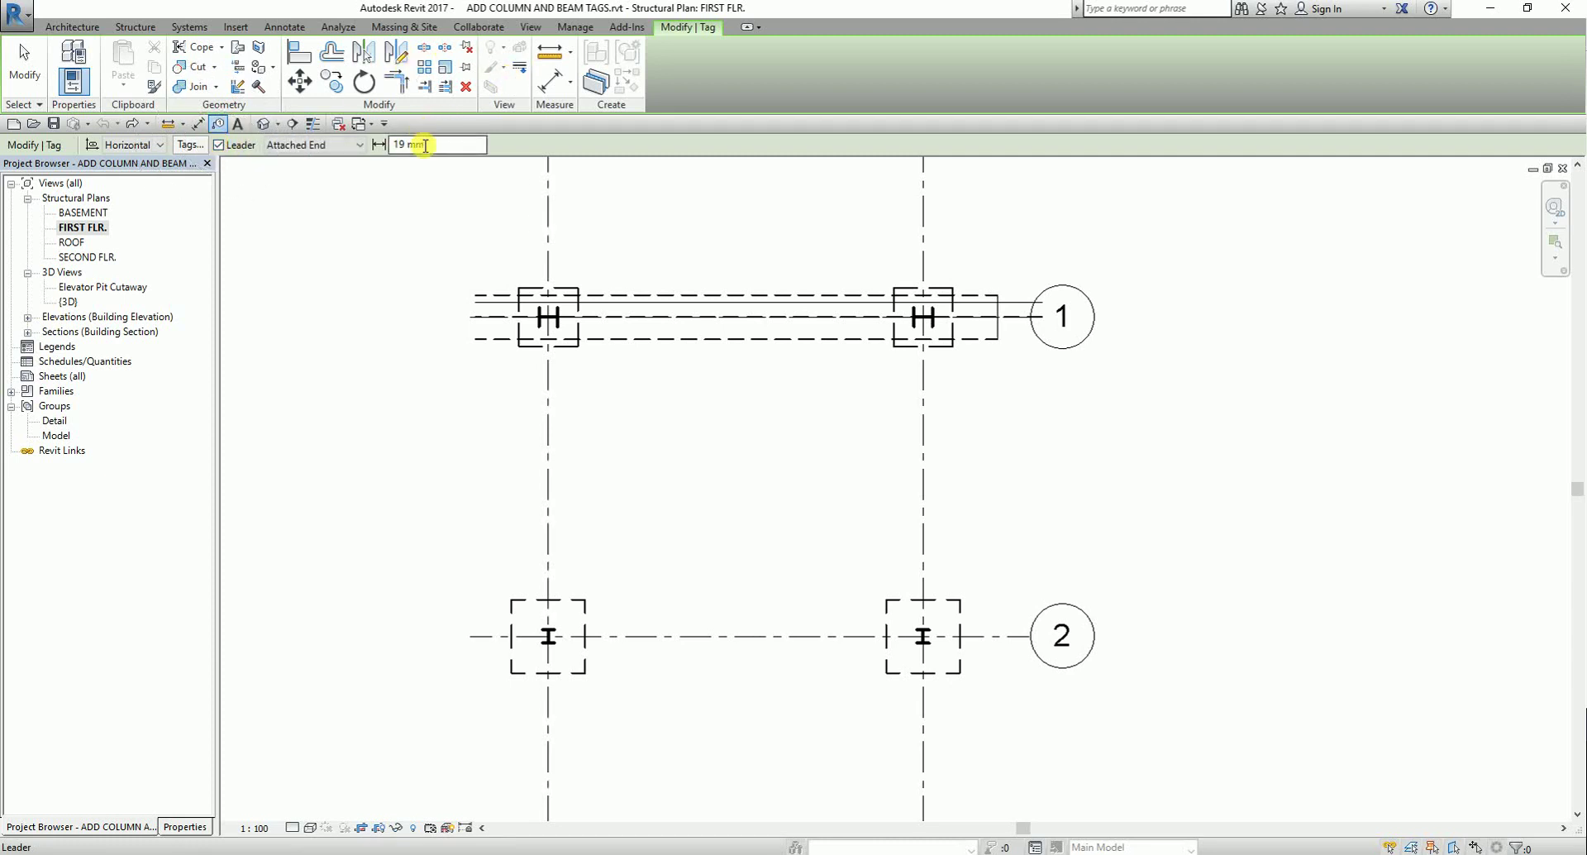
{"action": "left_click", "coordinate": [427, 146]}
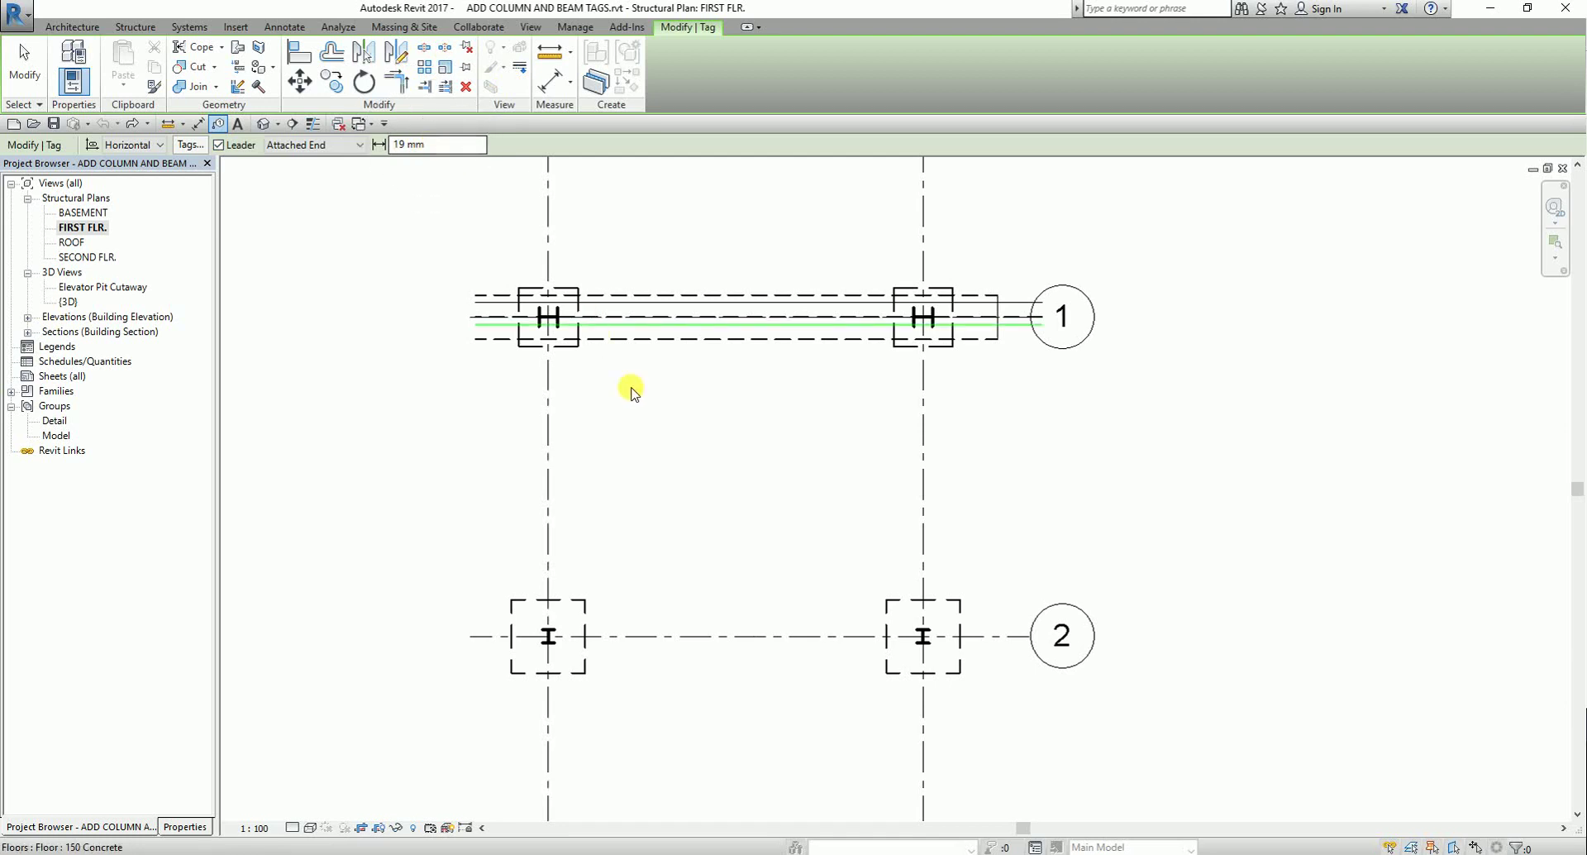
- Place column tags on the upper-left, upper-right, lower-left and lower-right columns (W360X216, W250X115)
{"action": "middle_click_drag", "start_coordinate": [666, 426], "coordinate": [672, 431]}
{"action": "scroll", "coordinate": [672, 431], "scroll_direction": "up", "scroll_amount": 3}
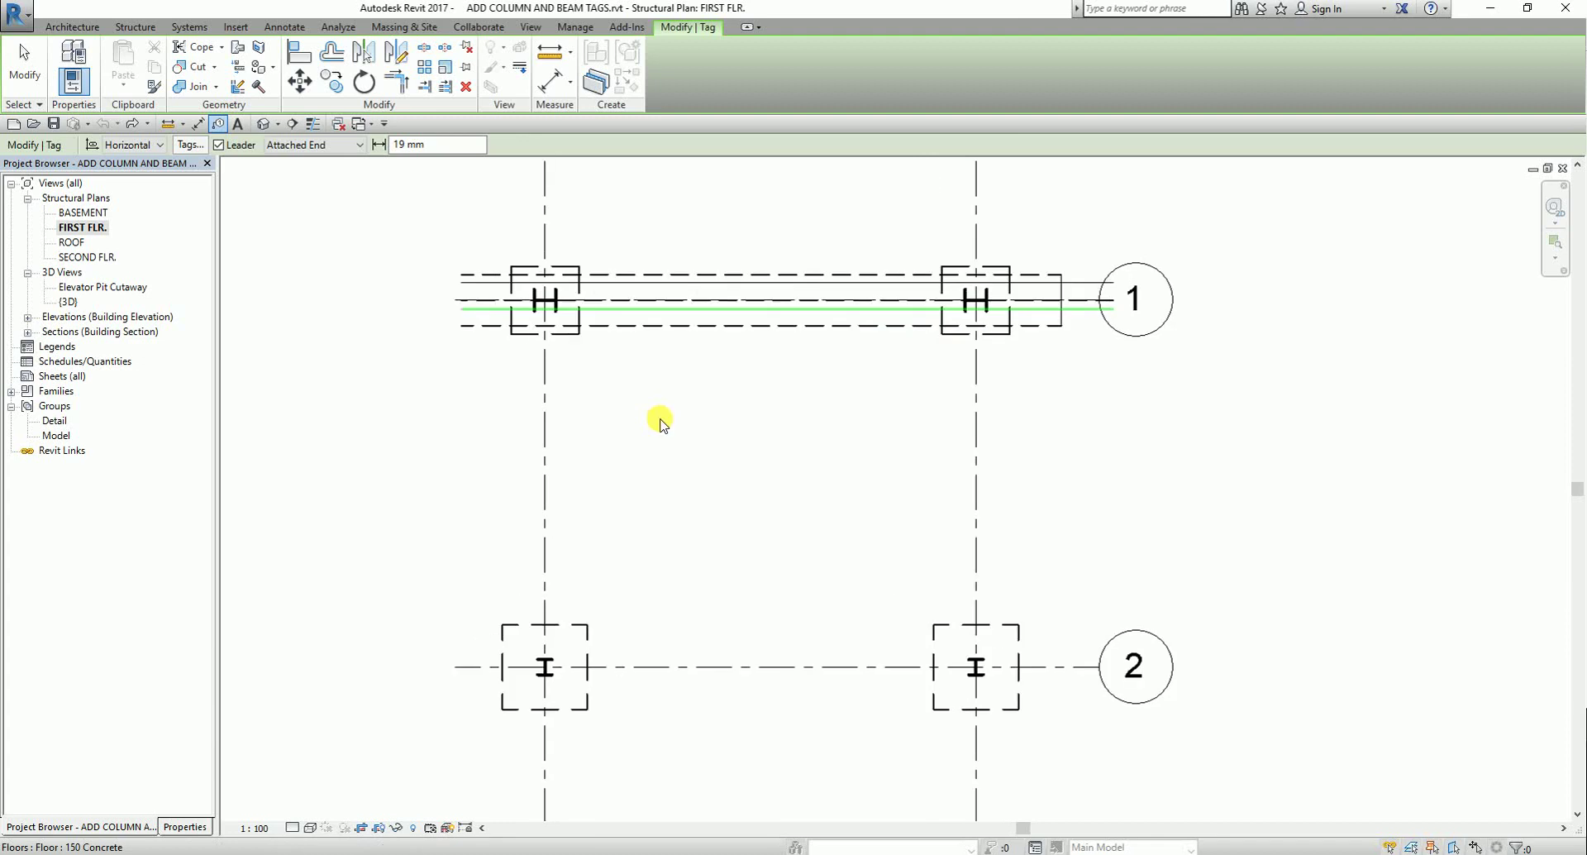
{"action": "left_click", "coordinate": [529, 291]}
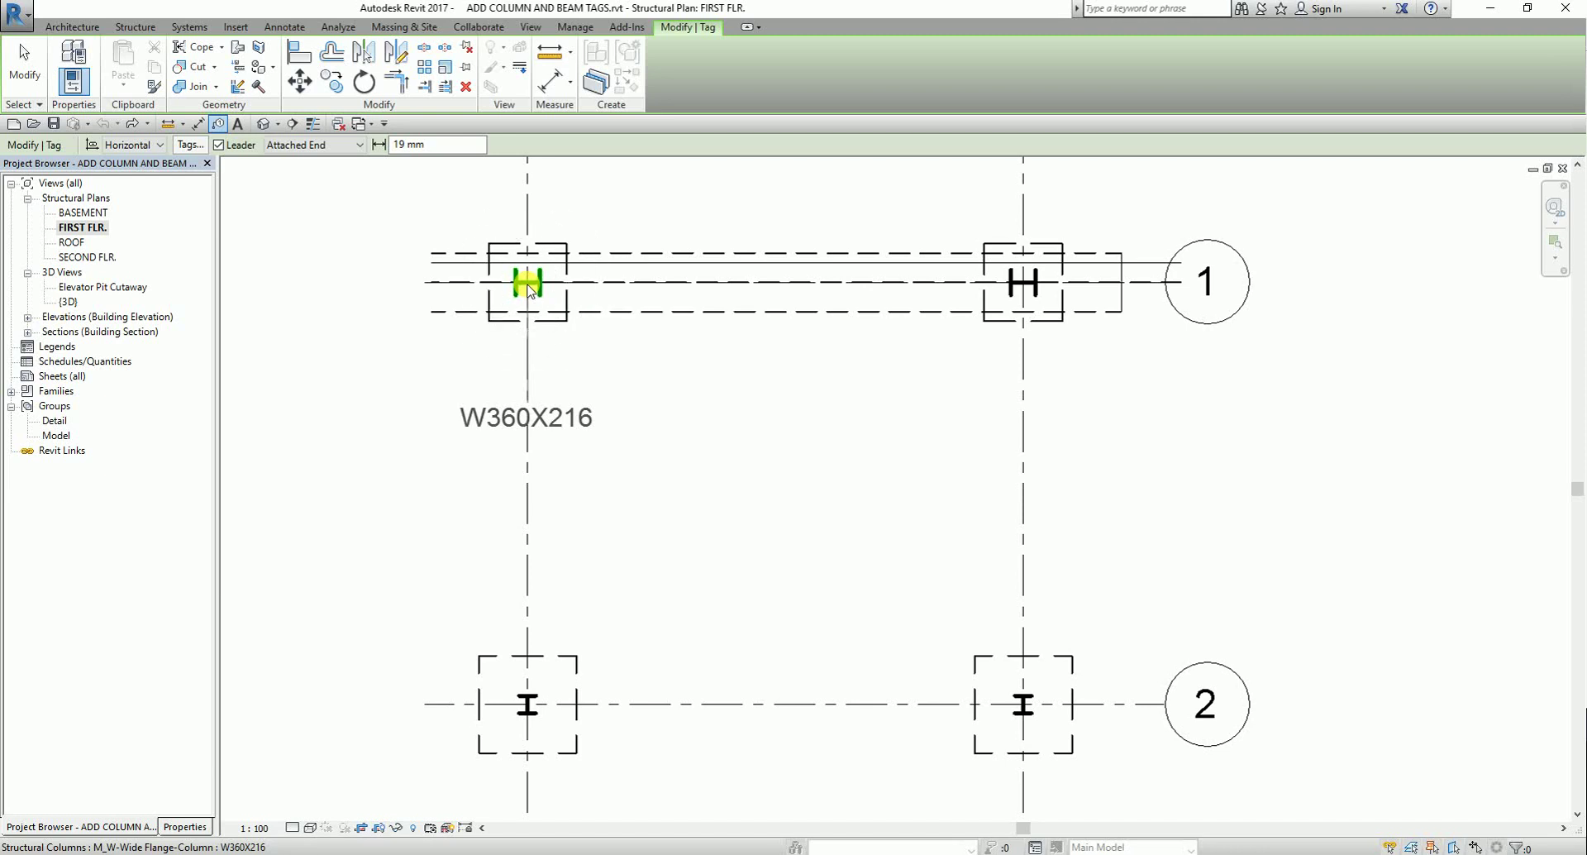
{"action": "left_click", "coordinate": [553, 423]}
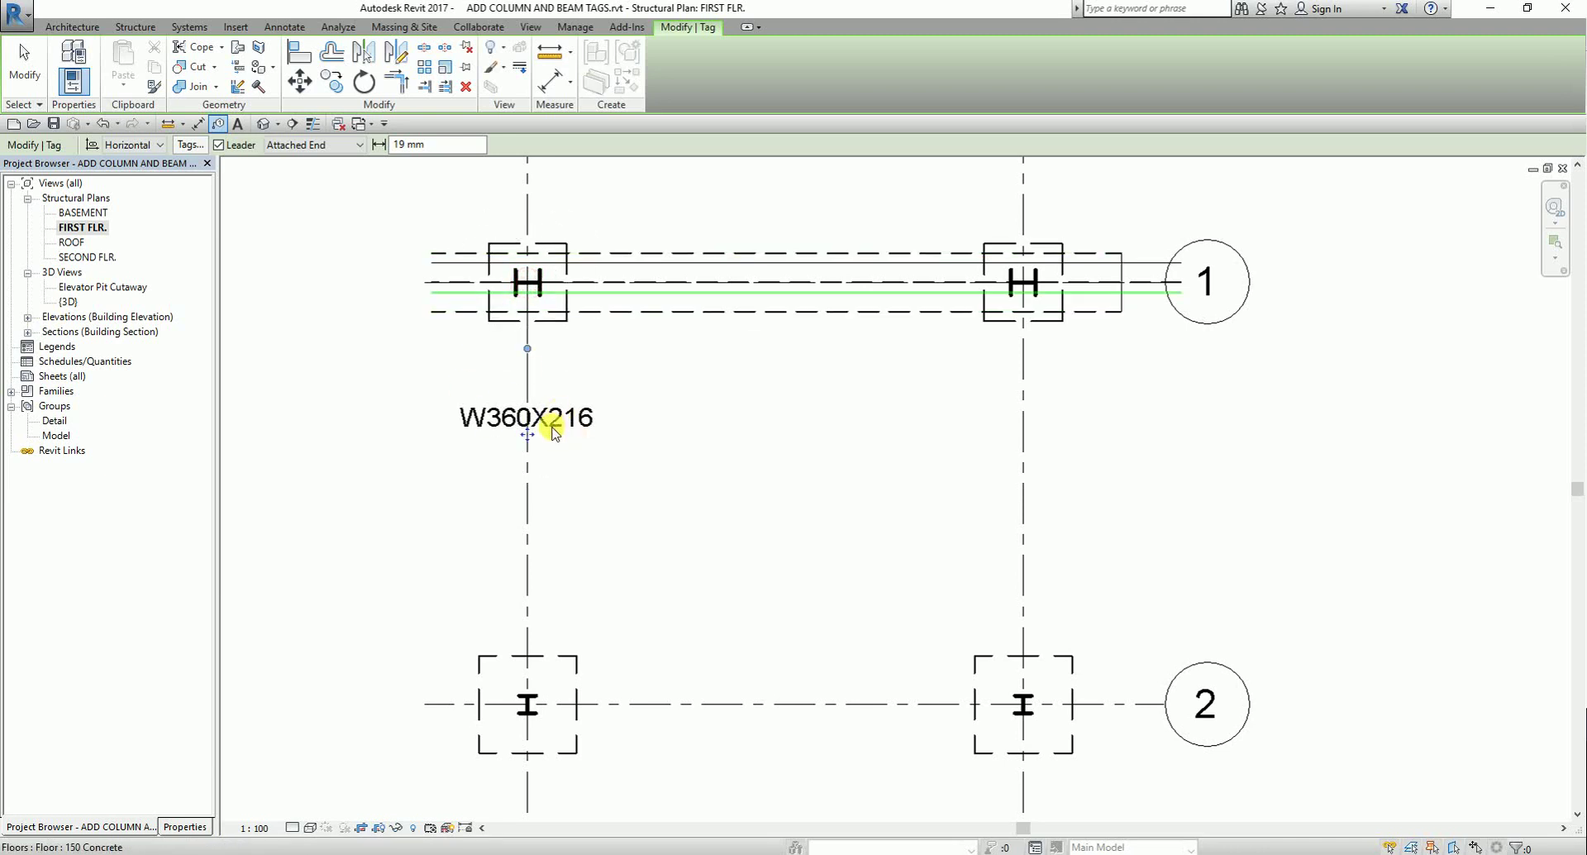
{"action": "scroll", "coordinate": [779, 472], "scroll_direction": "right", "scroll_amount": 2, "text": "shift"}
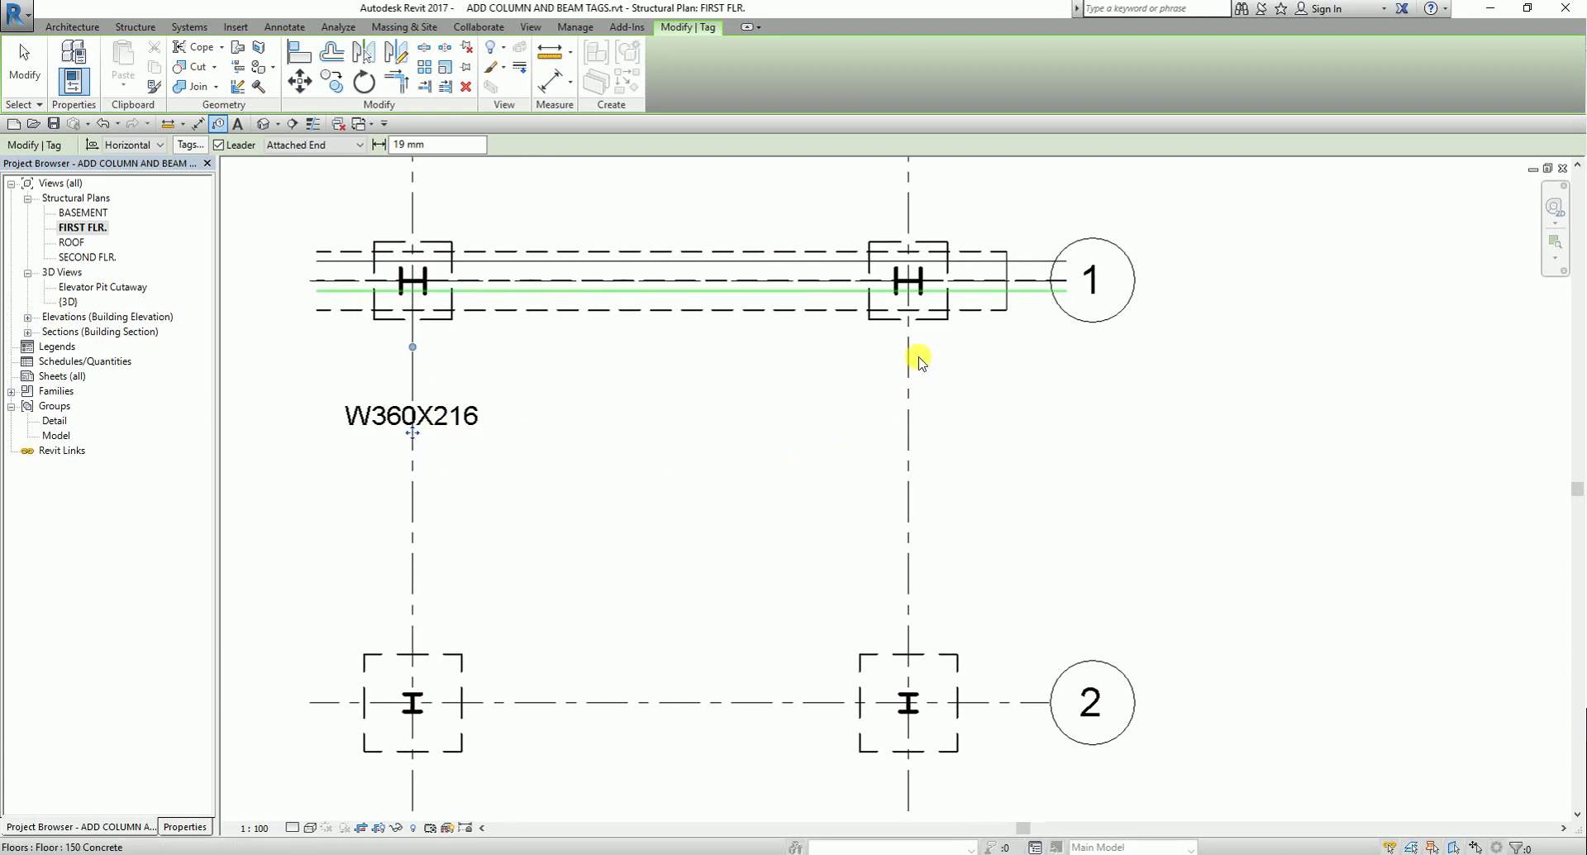
{"action": "left_click", "coordinate": [910, 287]}
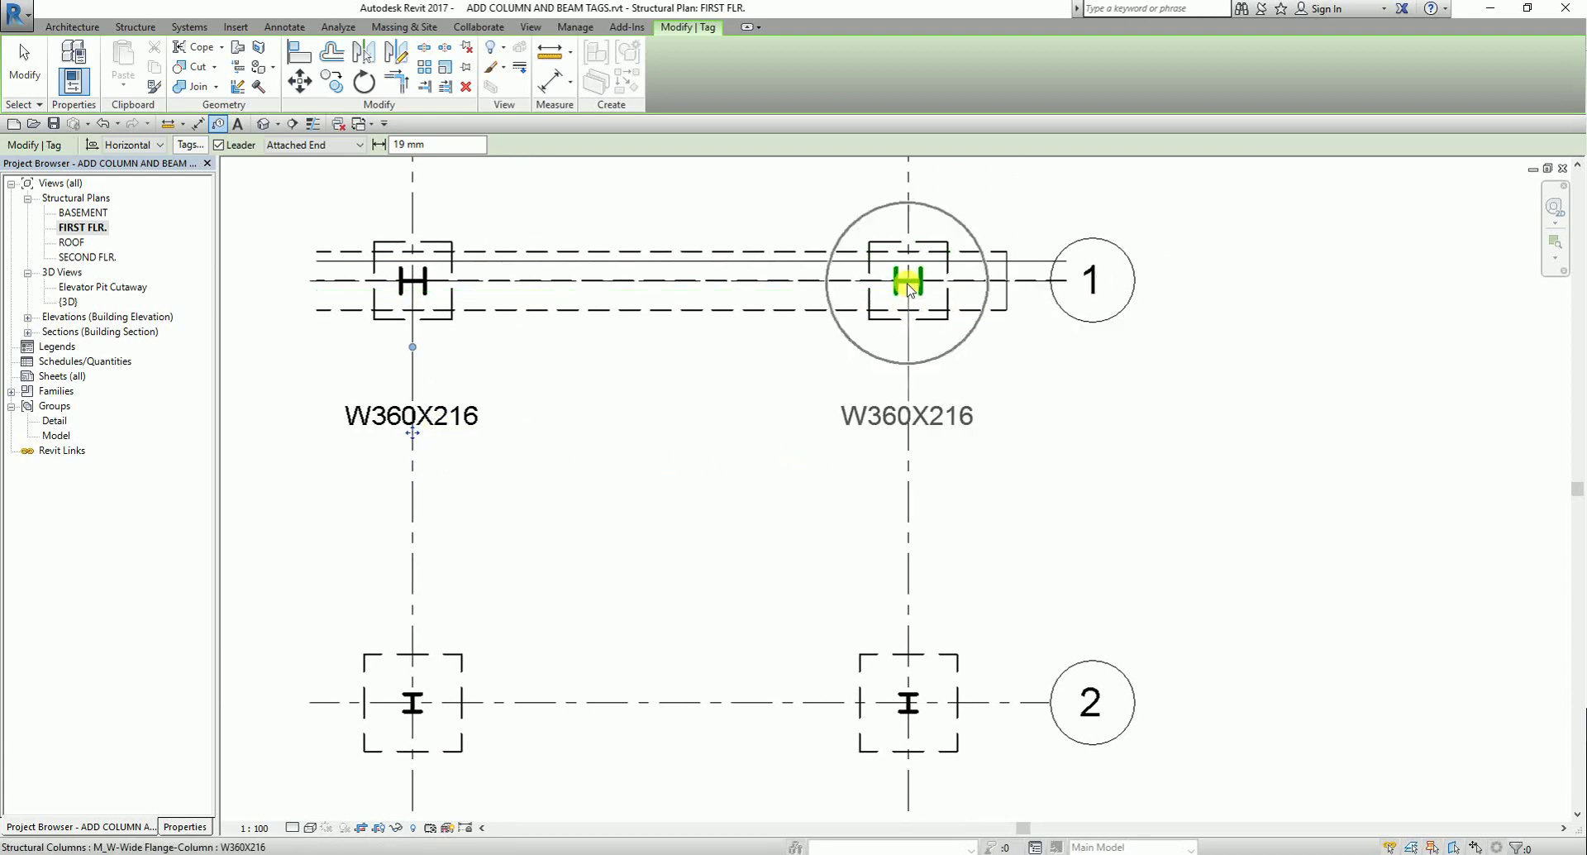
{"action": "left_click", "coordinate": [413, 700]}
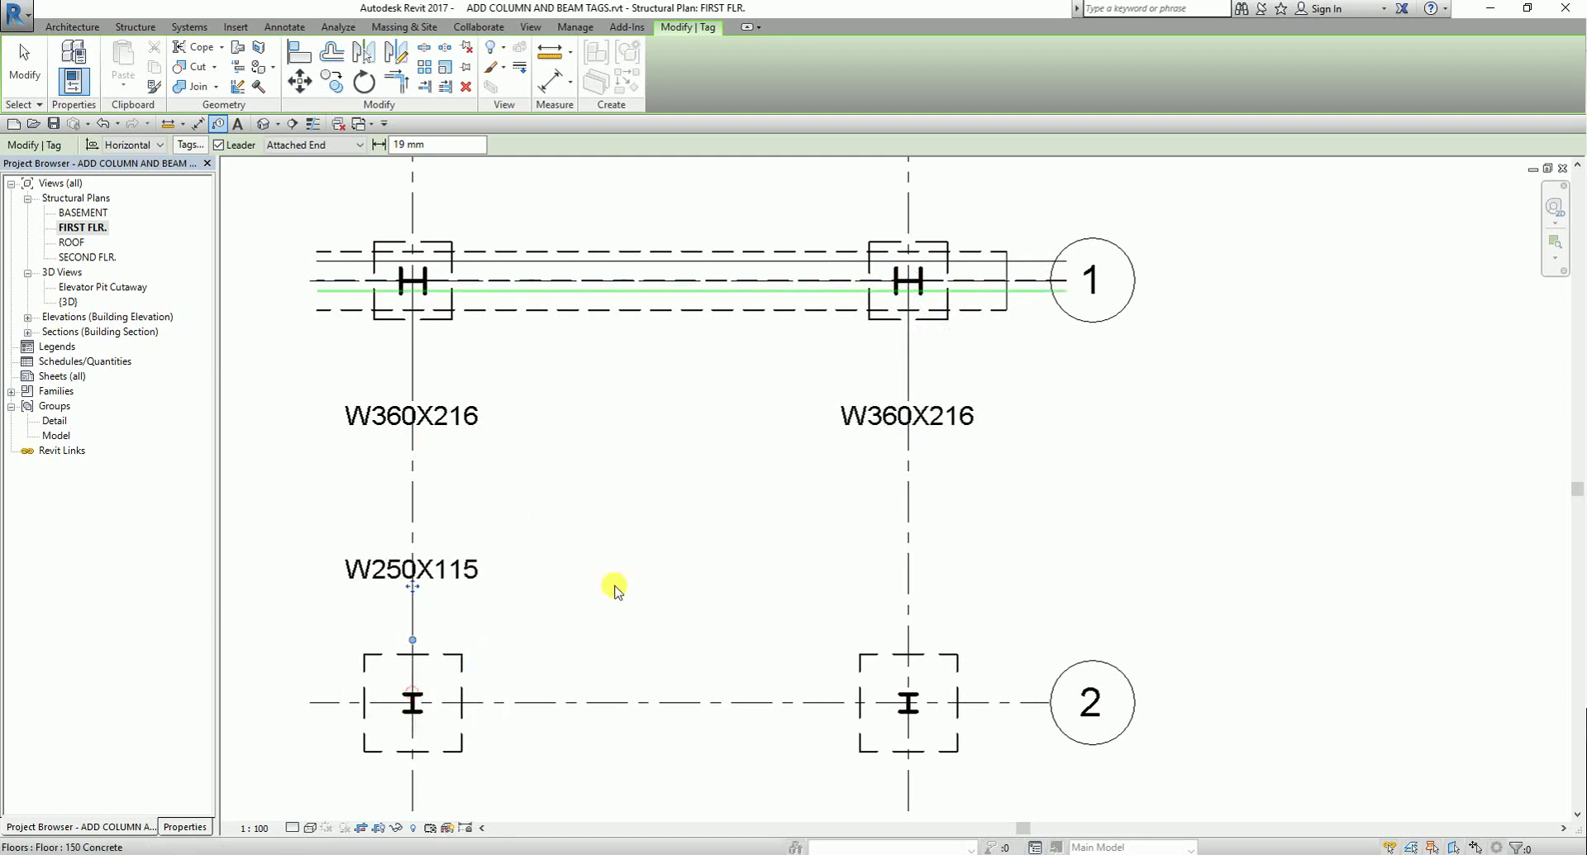
{"action": "left_click", "coordinate": [910, 698]}
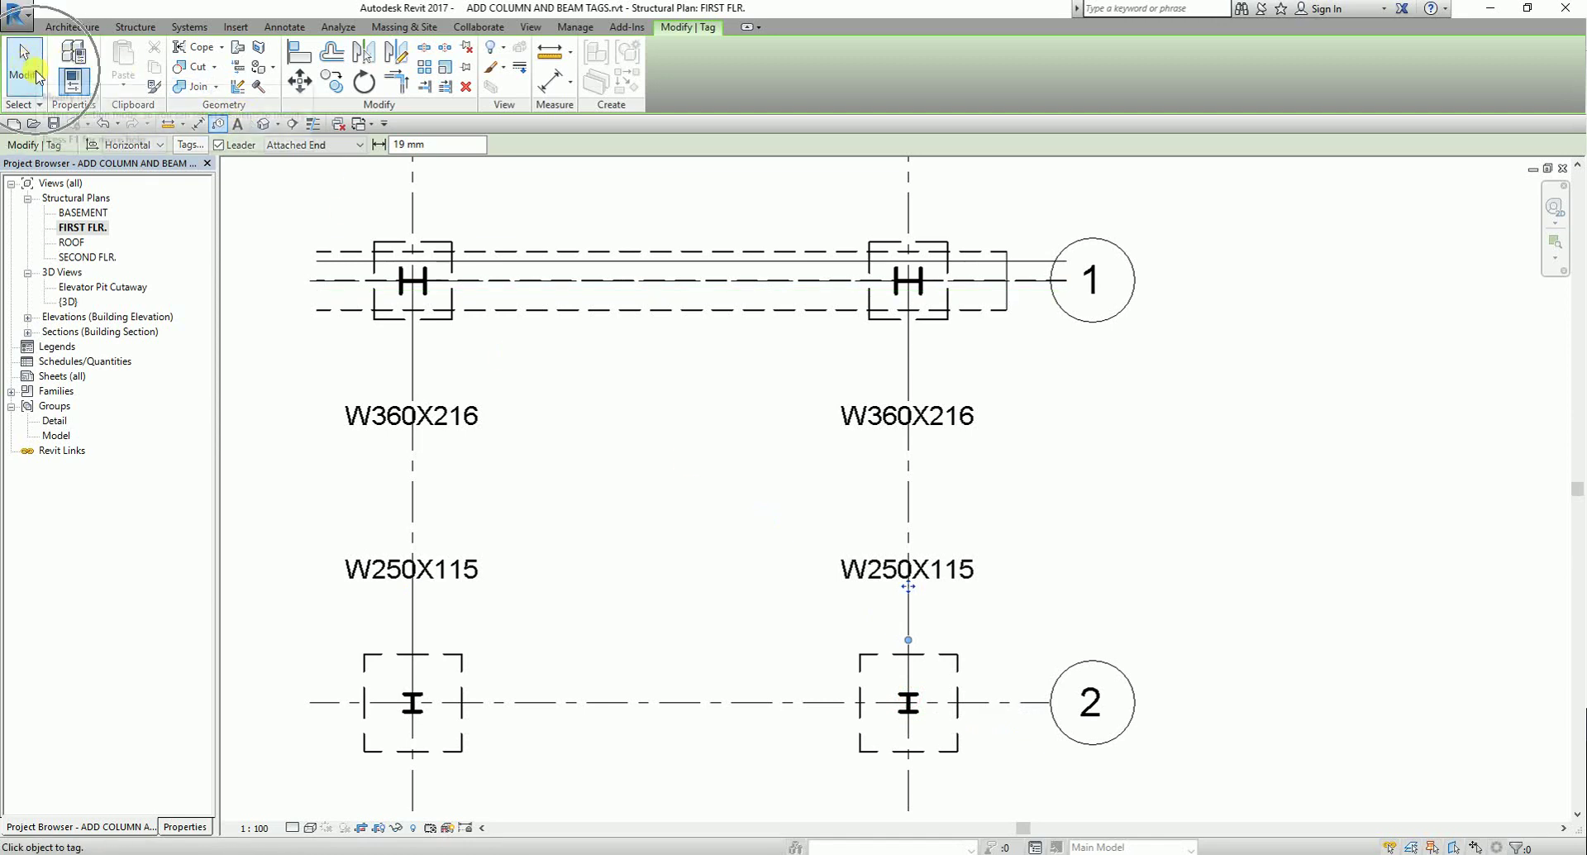
- Move both W360X216 tags inward toward the bay centre with angled leaders
{"action": "left_click", "coordinate": [25, 71]}
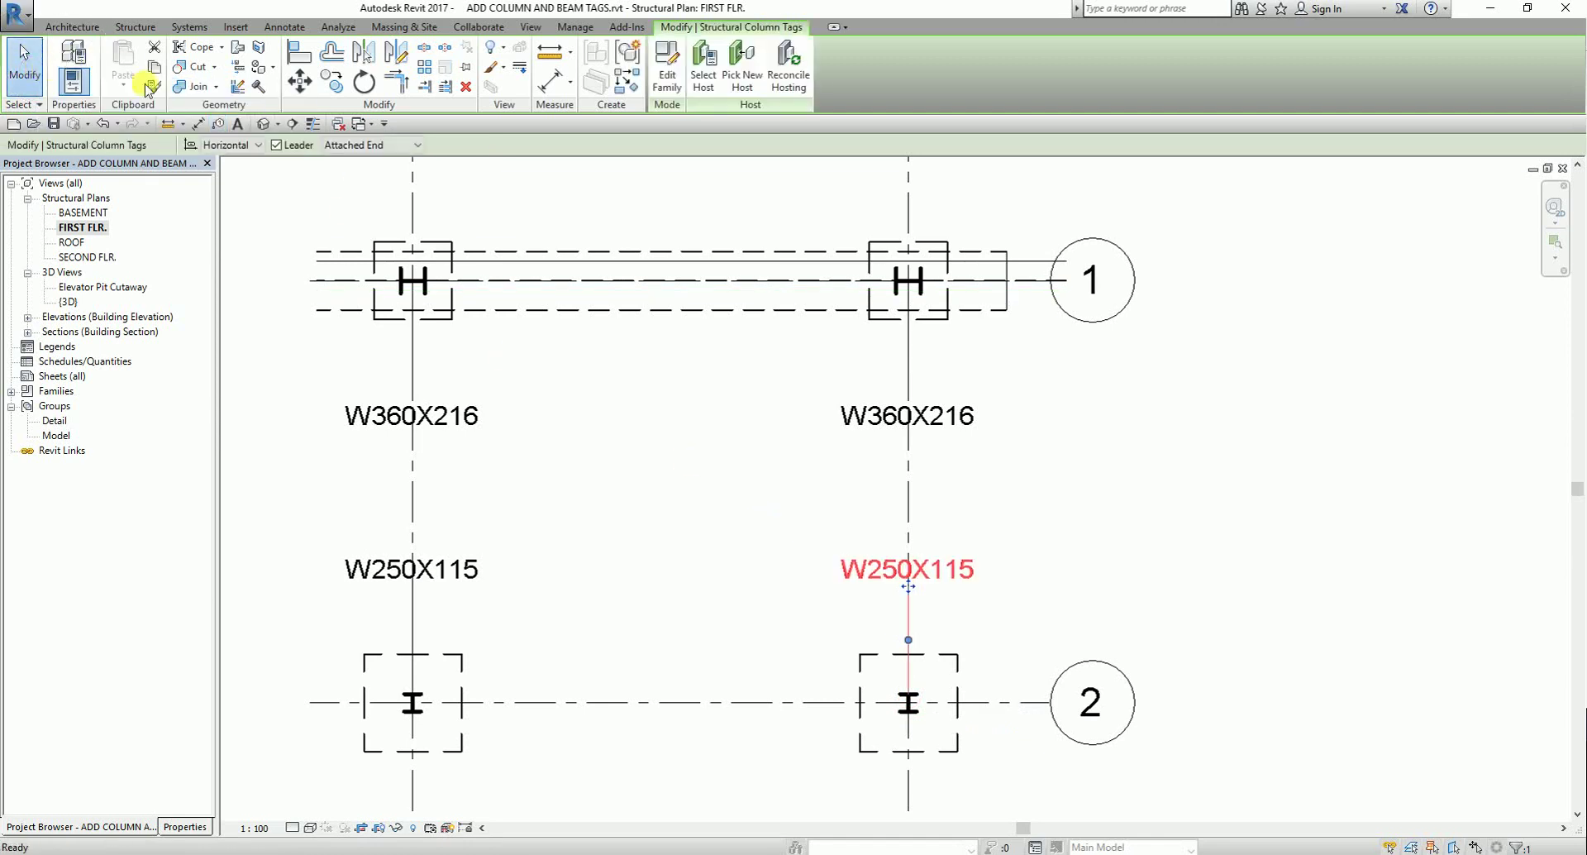
{"action": "left_click", "coordinate": [600, 458]}
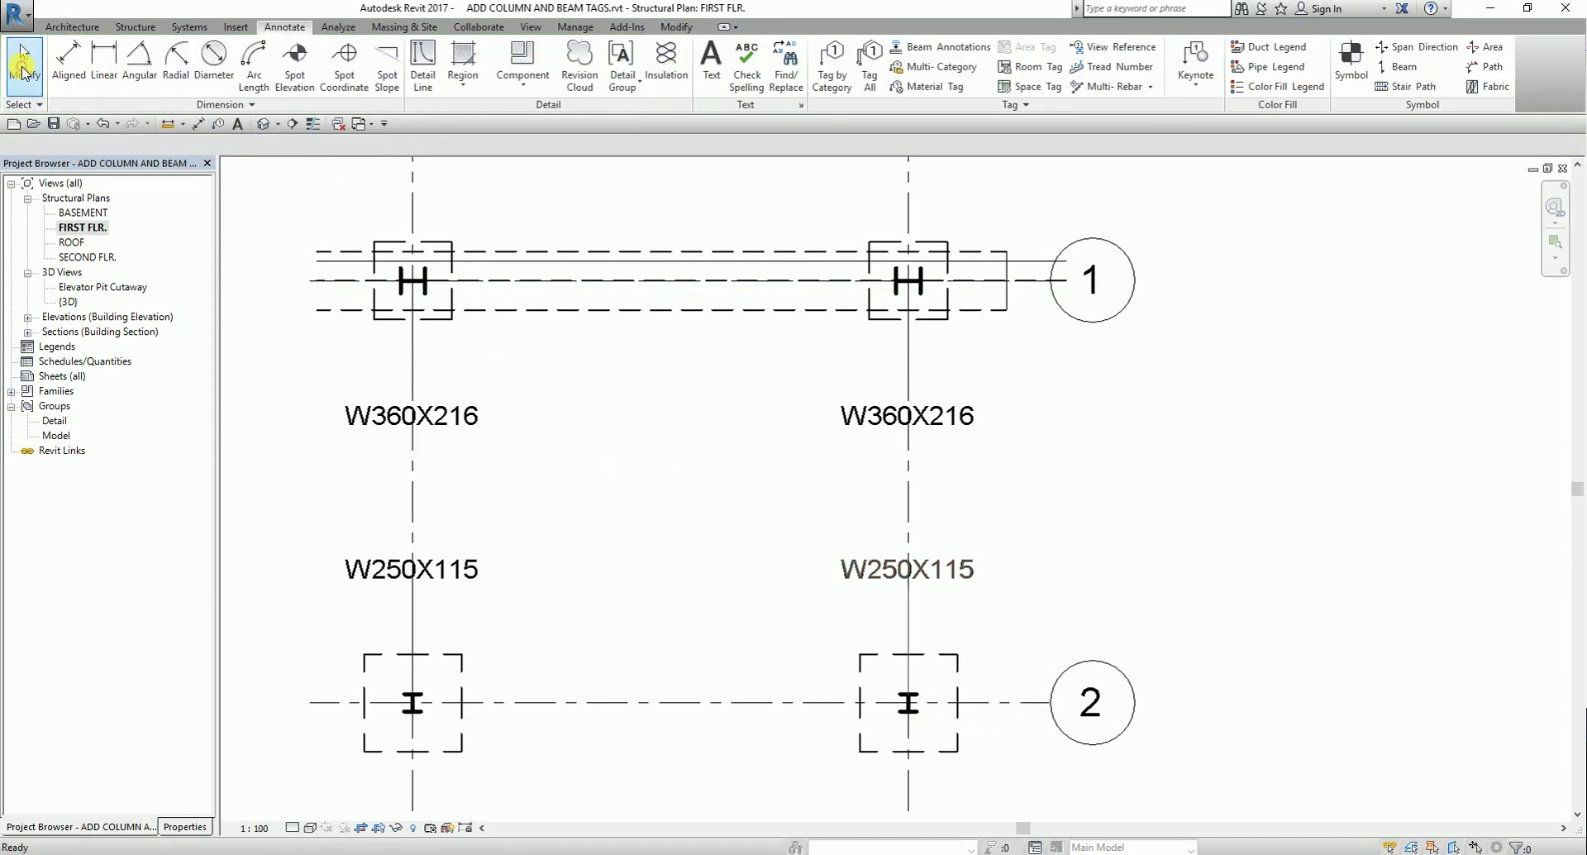
{"action": "left_click", "coordinate": [455, 413]}
{"action": "left_click_drag", "start_coordinate": [418, 429], "coordinate": [568, 423]}
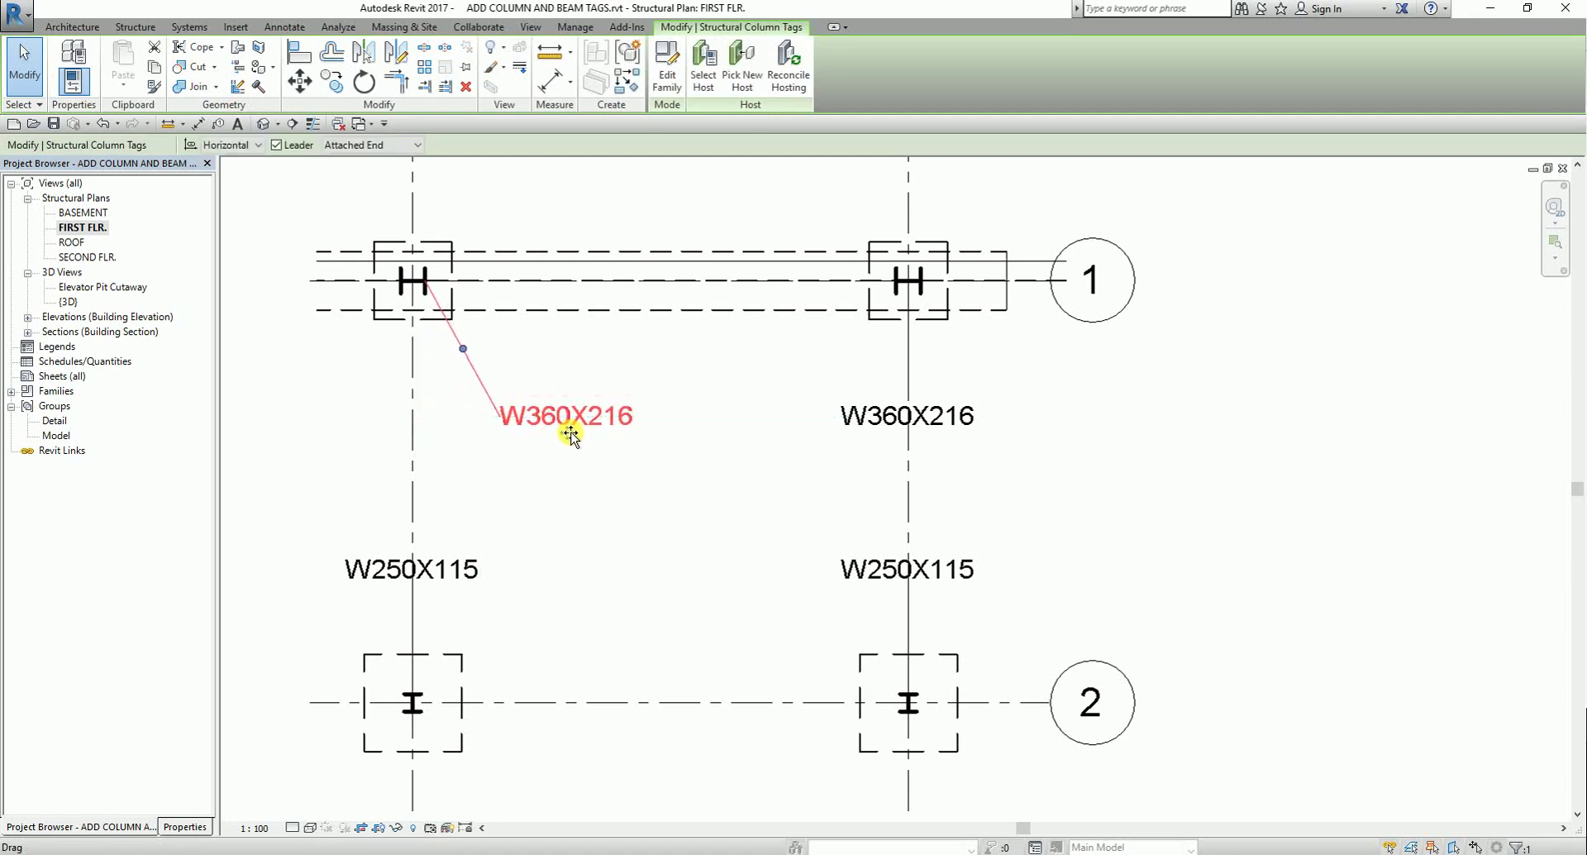
{"action": "left_click", "coordinate": [883, 434]}
{"action": "left_click_drag", "start_coordinate": [907, 433], "coordinate": [752, 435]}
- Move both W250X115 tags inward toward the bay centre with angled leaders
{"action": "left_click", "coordinate": [864, 569]}
{"action": "left_click_drag", "start_coordinate": [910, 596], "coordinate": [758, 588]}
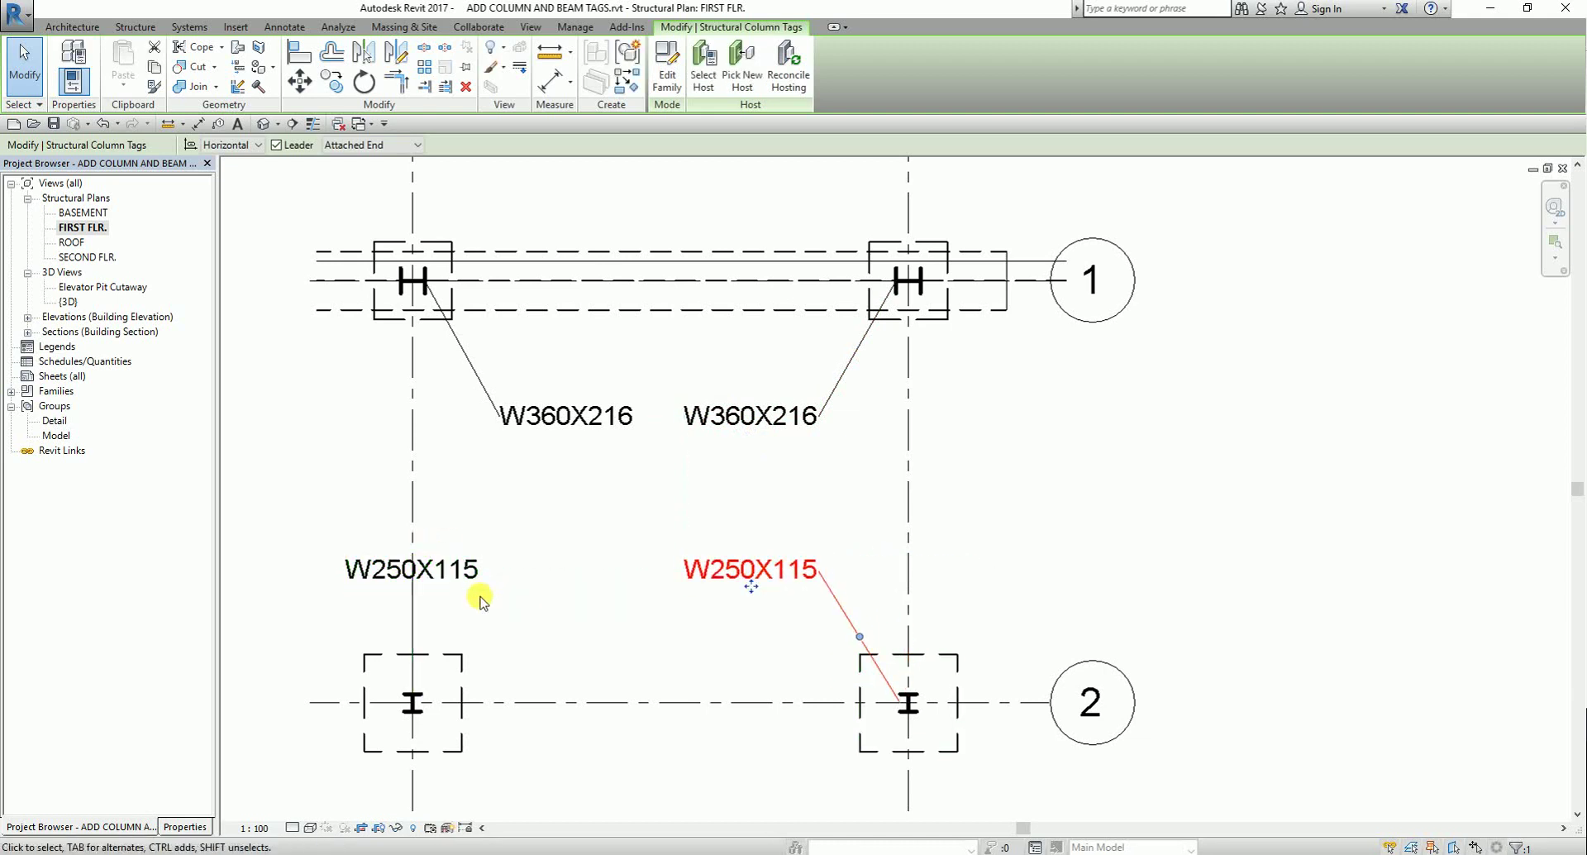
{"action": "left_click", "coordinate": [416, 570]}
{"action": "mouse_move", "coordinate": [414, 587]}
{"action": "left_mouse_down"}
{"action": "mouse_move", "coordinate": [581, 582]}
{"action": "mouse_move", "coordinate": [578, 602]}
{"action": "left_mouse_up"}
{"action": "left_click", "coordinate": [643, 650]}
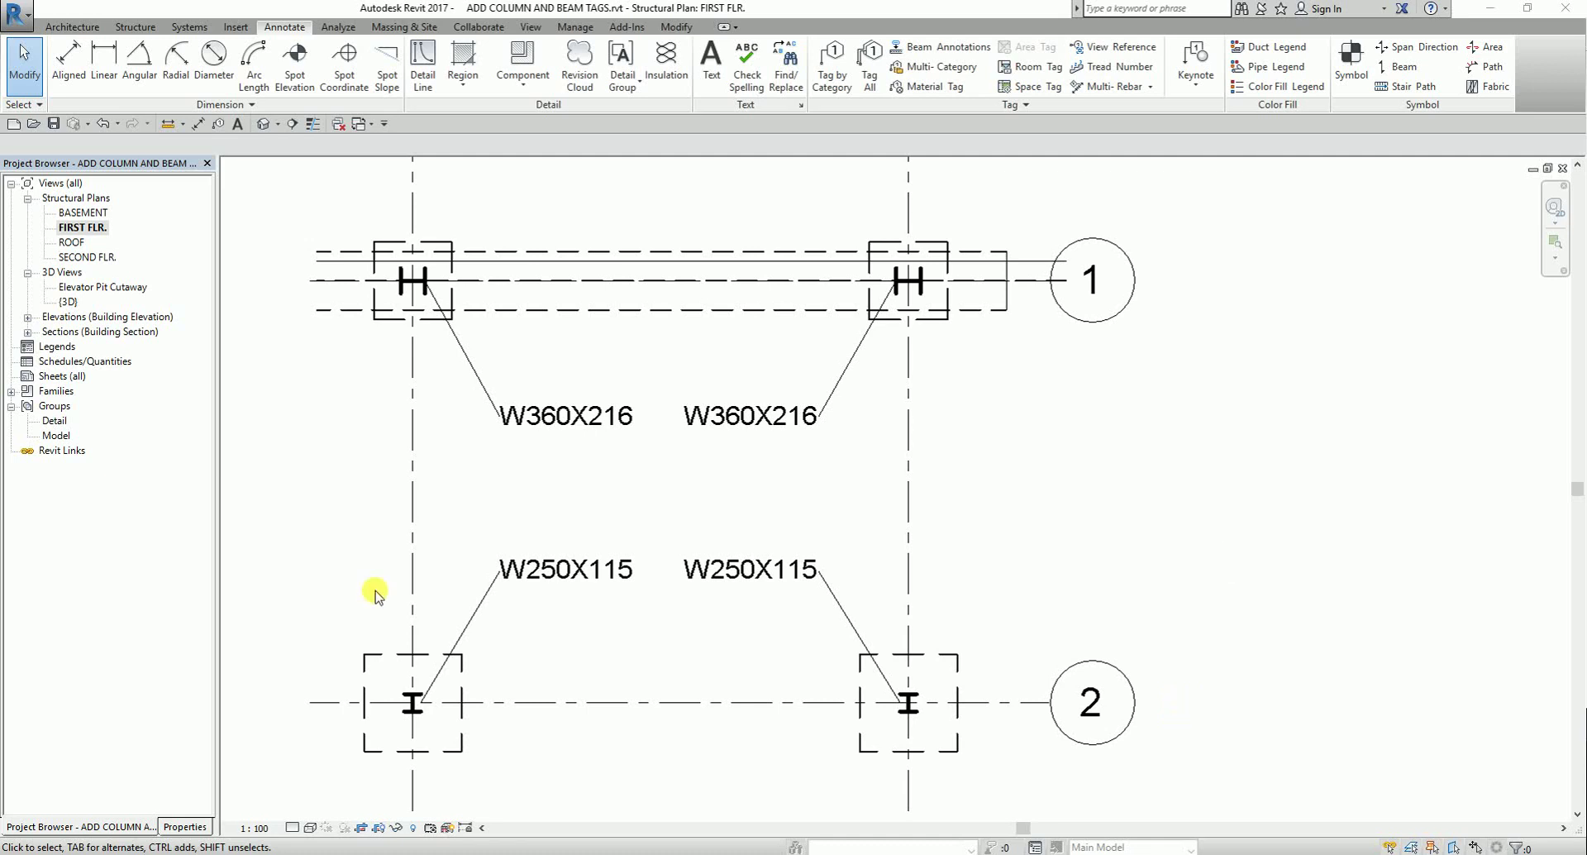
{"action": "left_click", "coordinate": [677, 498]}
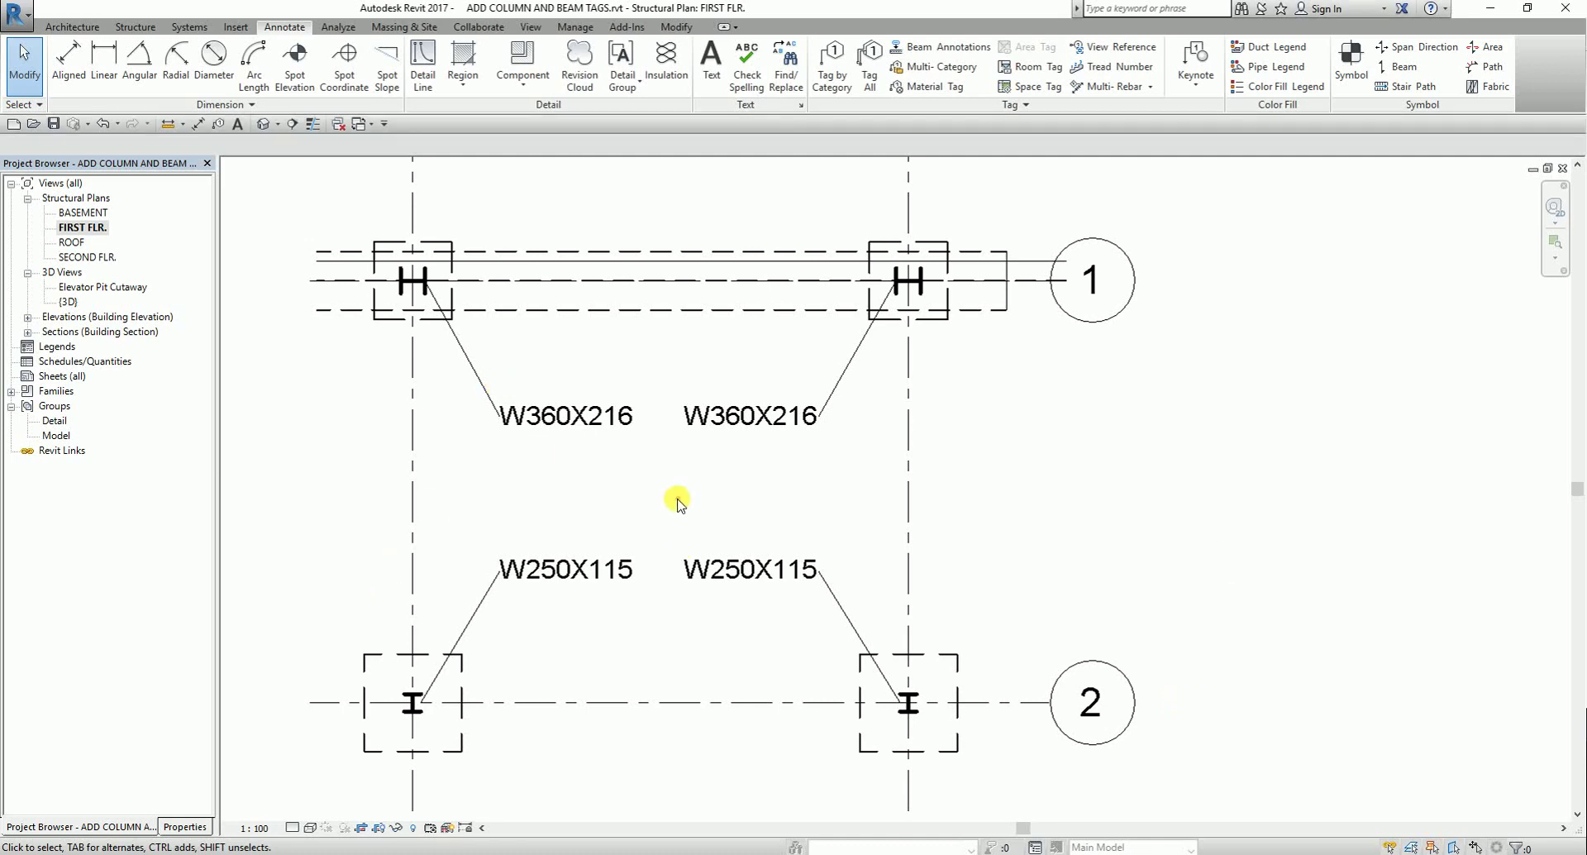
- Start a centre-aligned 2.5mm Arial text note and show its properties
{"action": "left_click", "coordinate": [237, 125]}
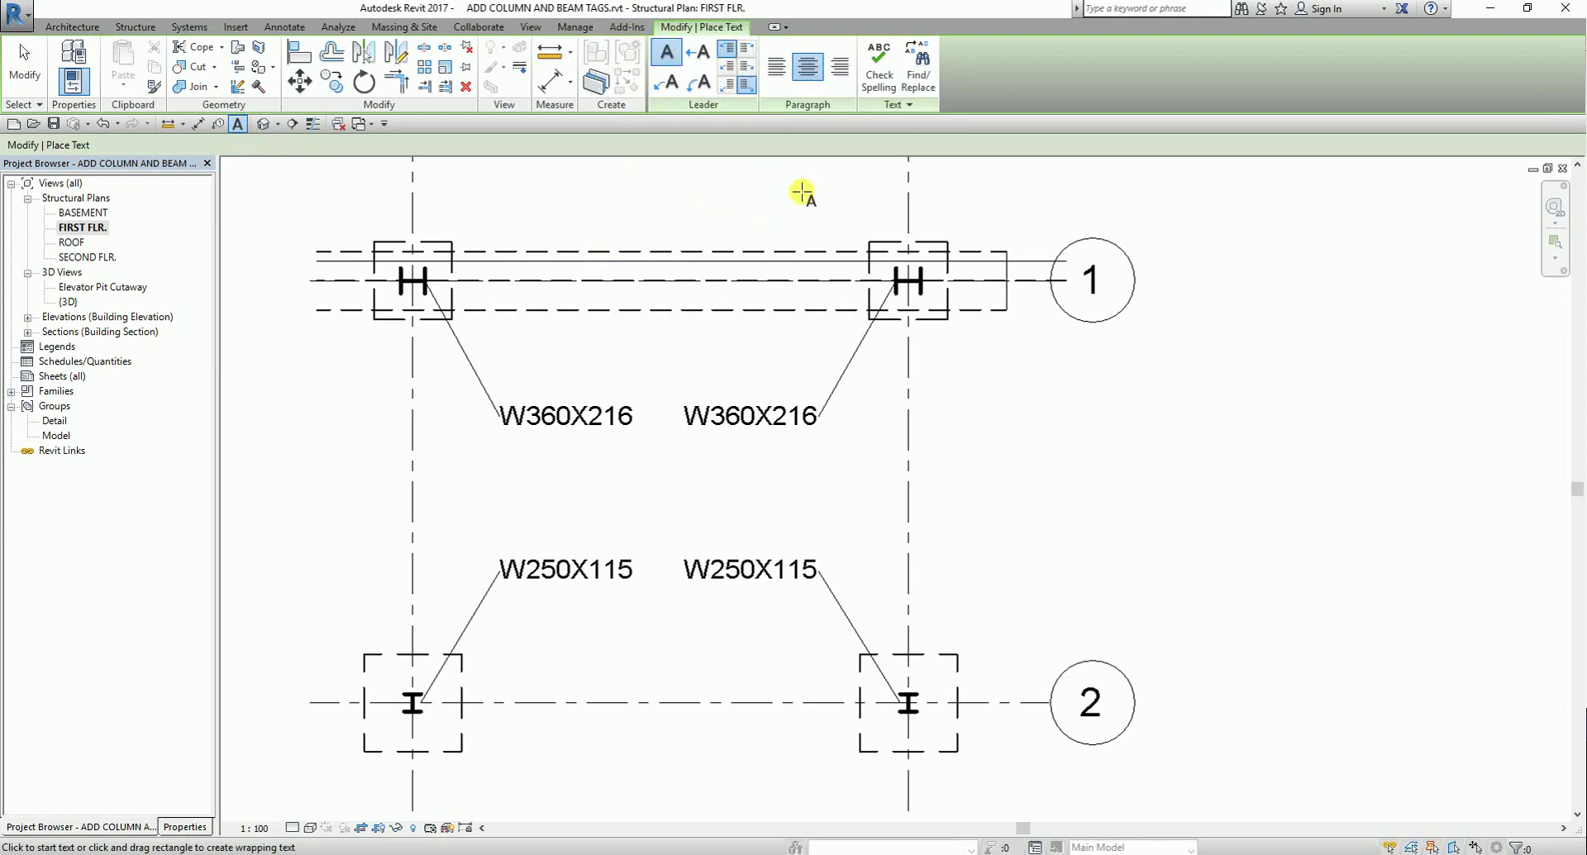
{"action": "left_click", "coordinate": [806, 66]}
{"action": "left_click", "coordinate": [193, 826]}
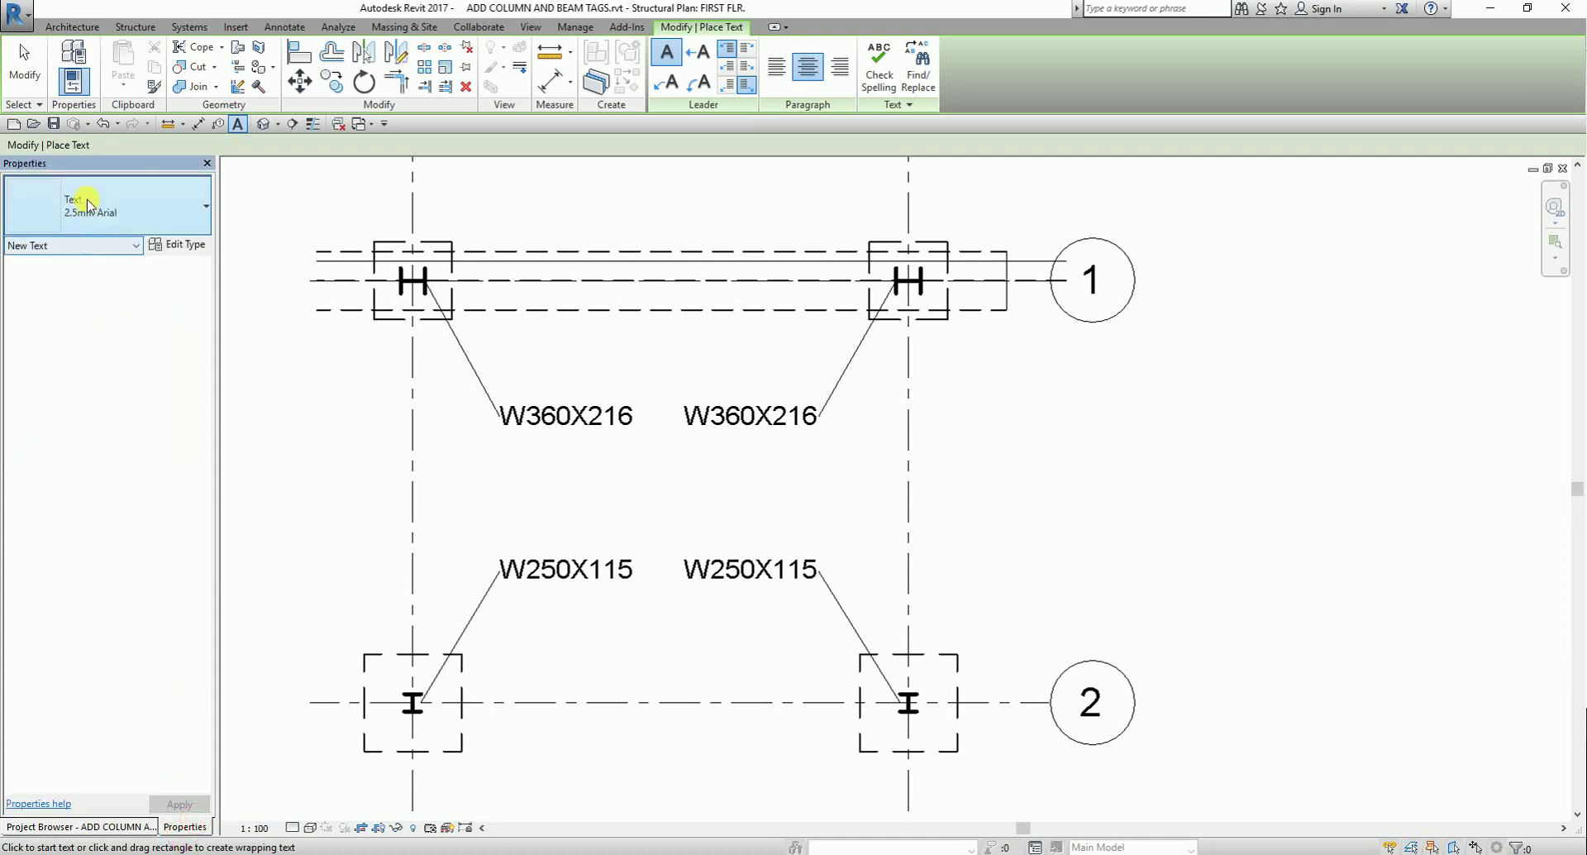
- Place a text note reading '100mm SLAB ON GRADE' between the column tag rows
{"action": "left_click", "coordinate": [654, 486]}
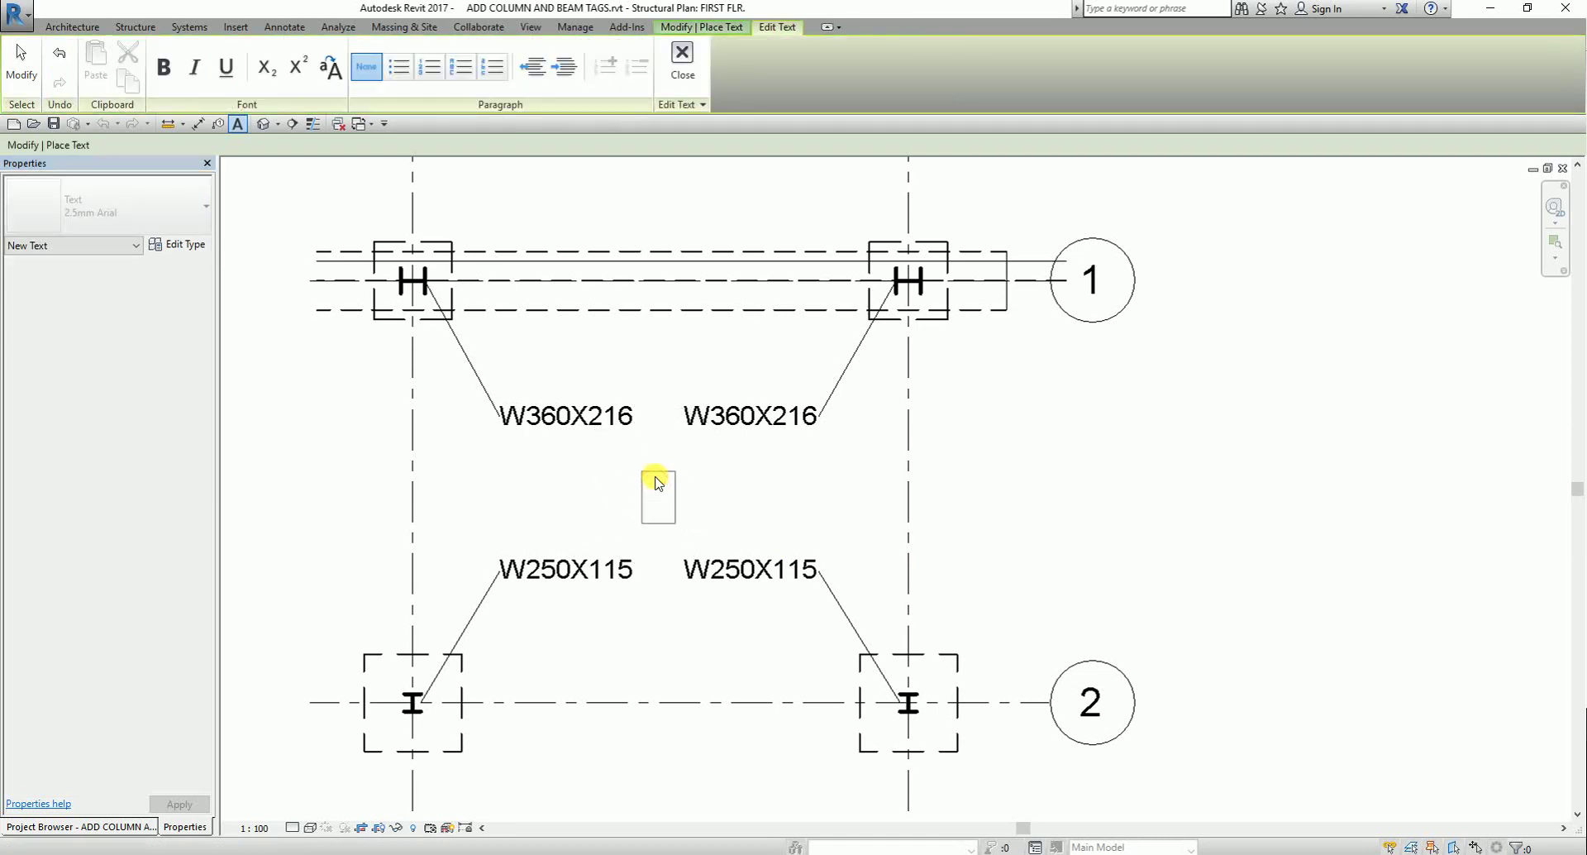
{"action": "type", "text": "100mm"}
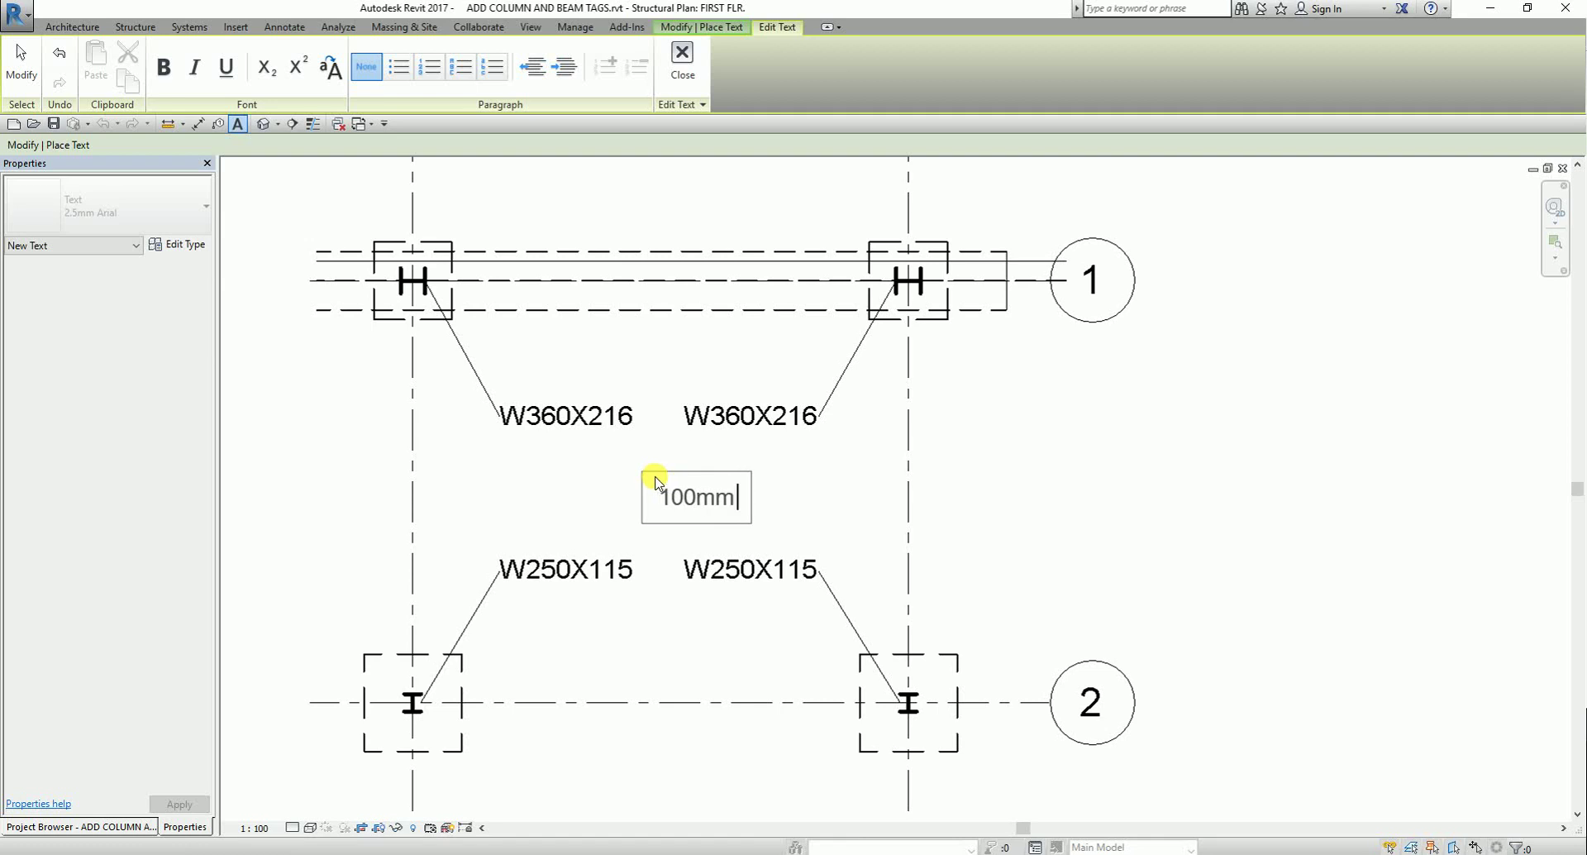
{"action": "key", "text": "Caps_Lock"}
{"action": "type", "text": "SLA"}
{"action": "key", "text": "Caps_Lock"}
{"action": "type", "text": "b"}
{"action": "key", "text": "BackSpace"}
{"action": "key", "text": "Caps_Lock"}
{"action": "type", "text": "B ON "}
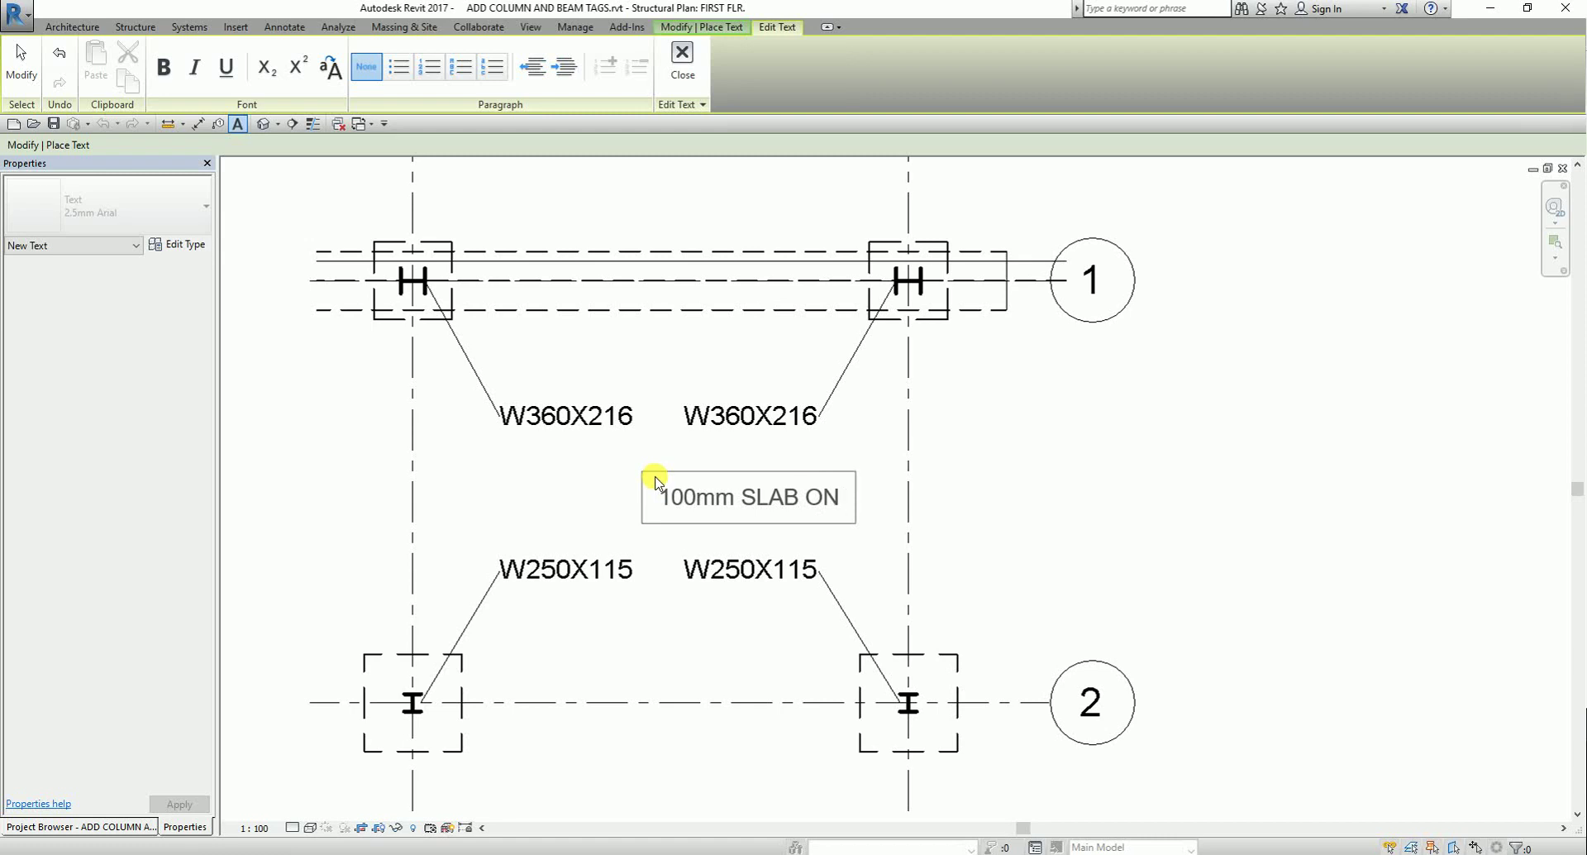
{"action": "type", "text": "GRADE"}
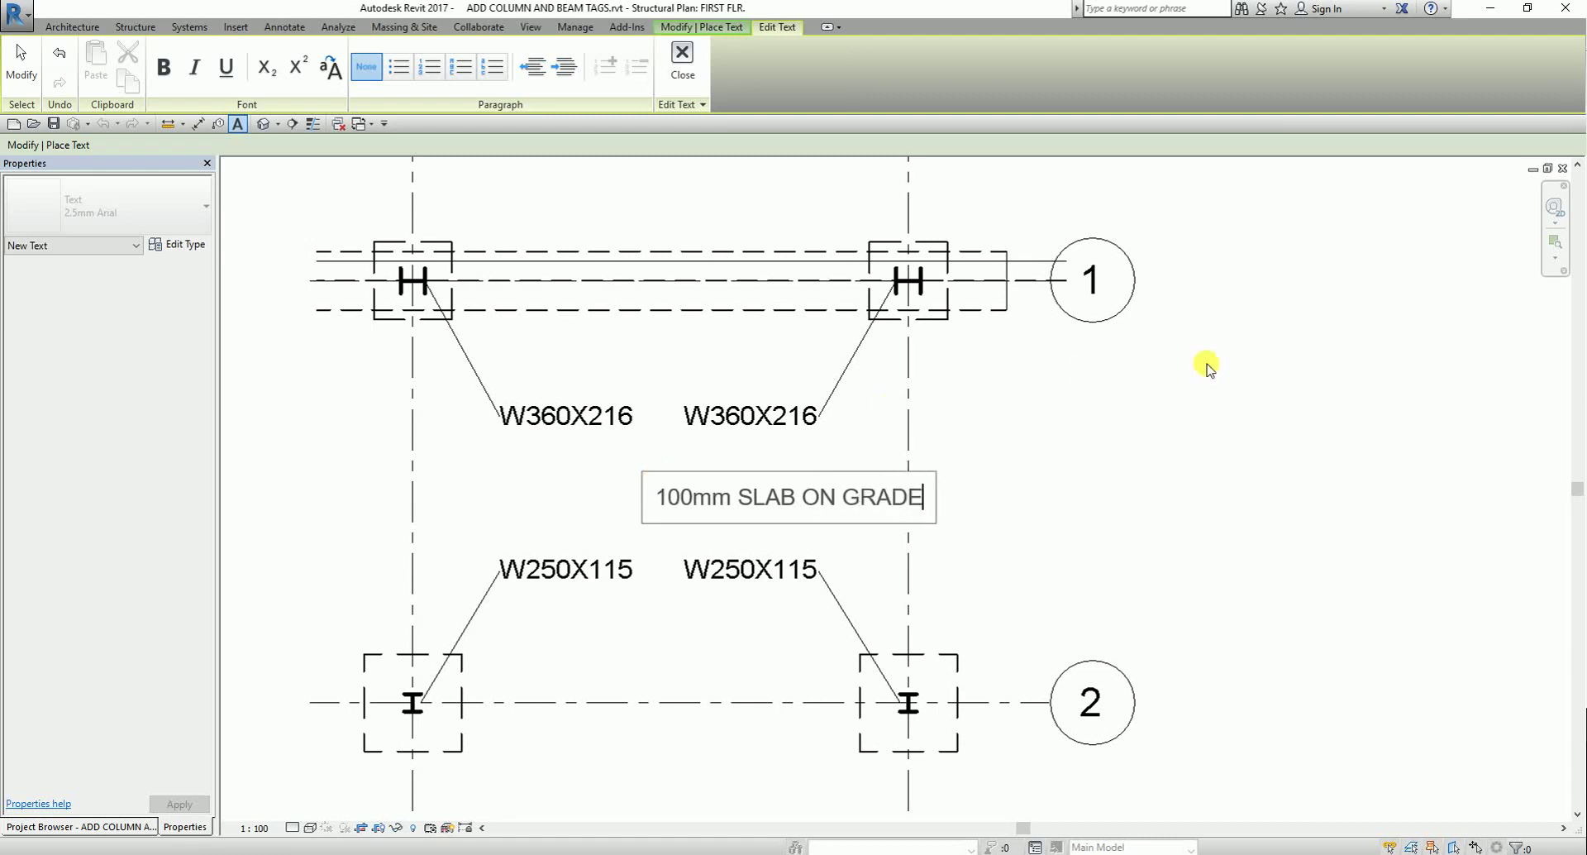
{"action": "left_click", "coordinate": [1124, 490]}
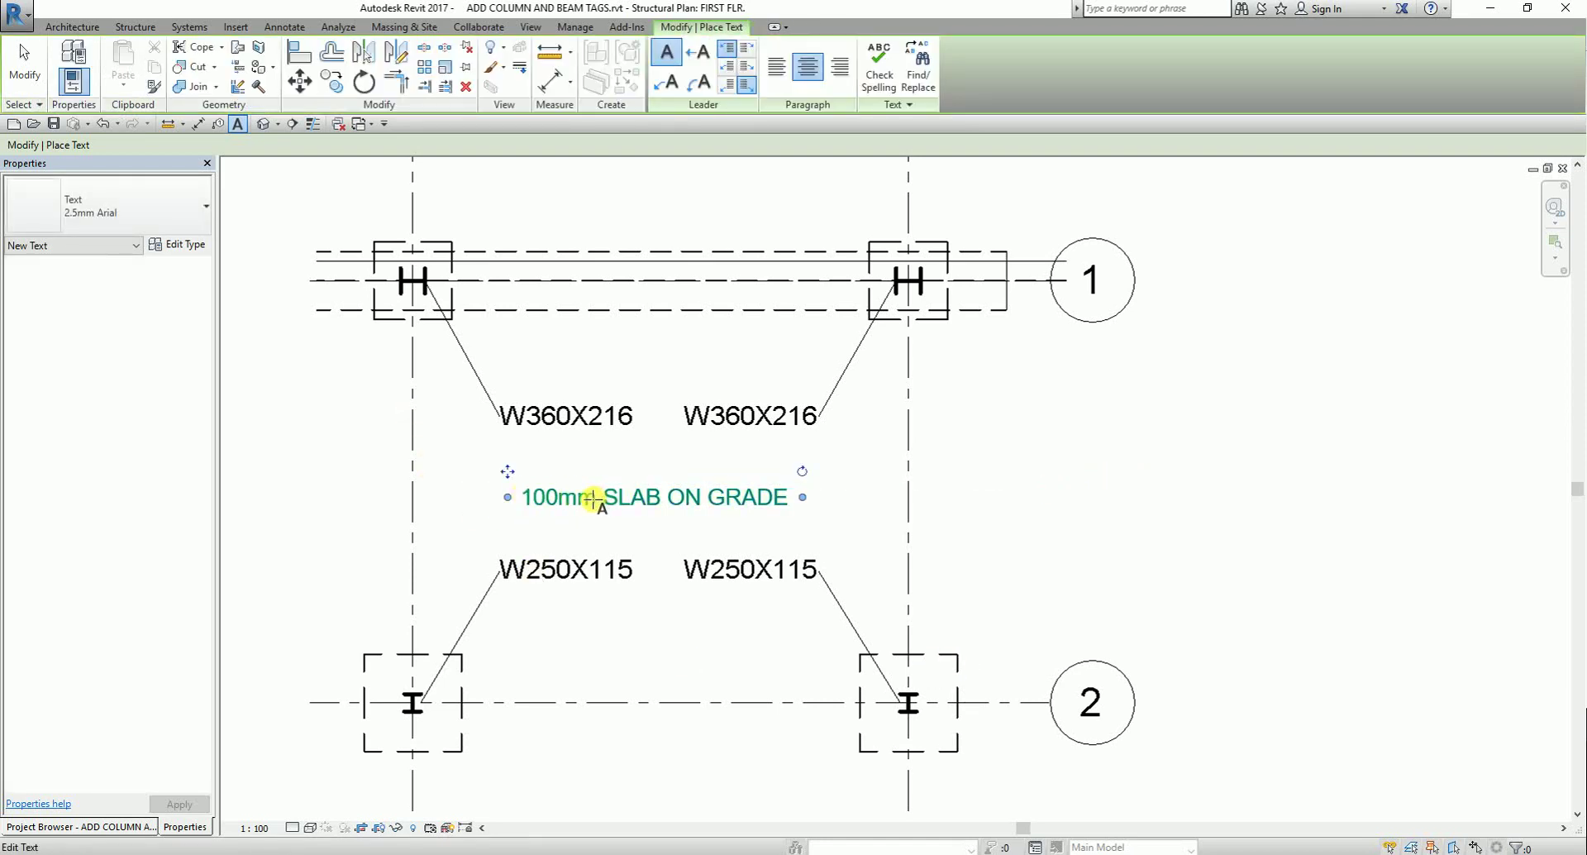
{"action": "left_click", "coordinate": [23, 66]}
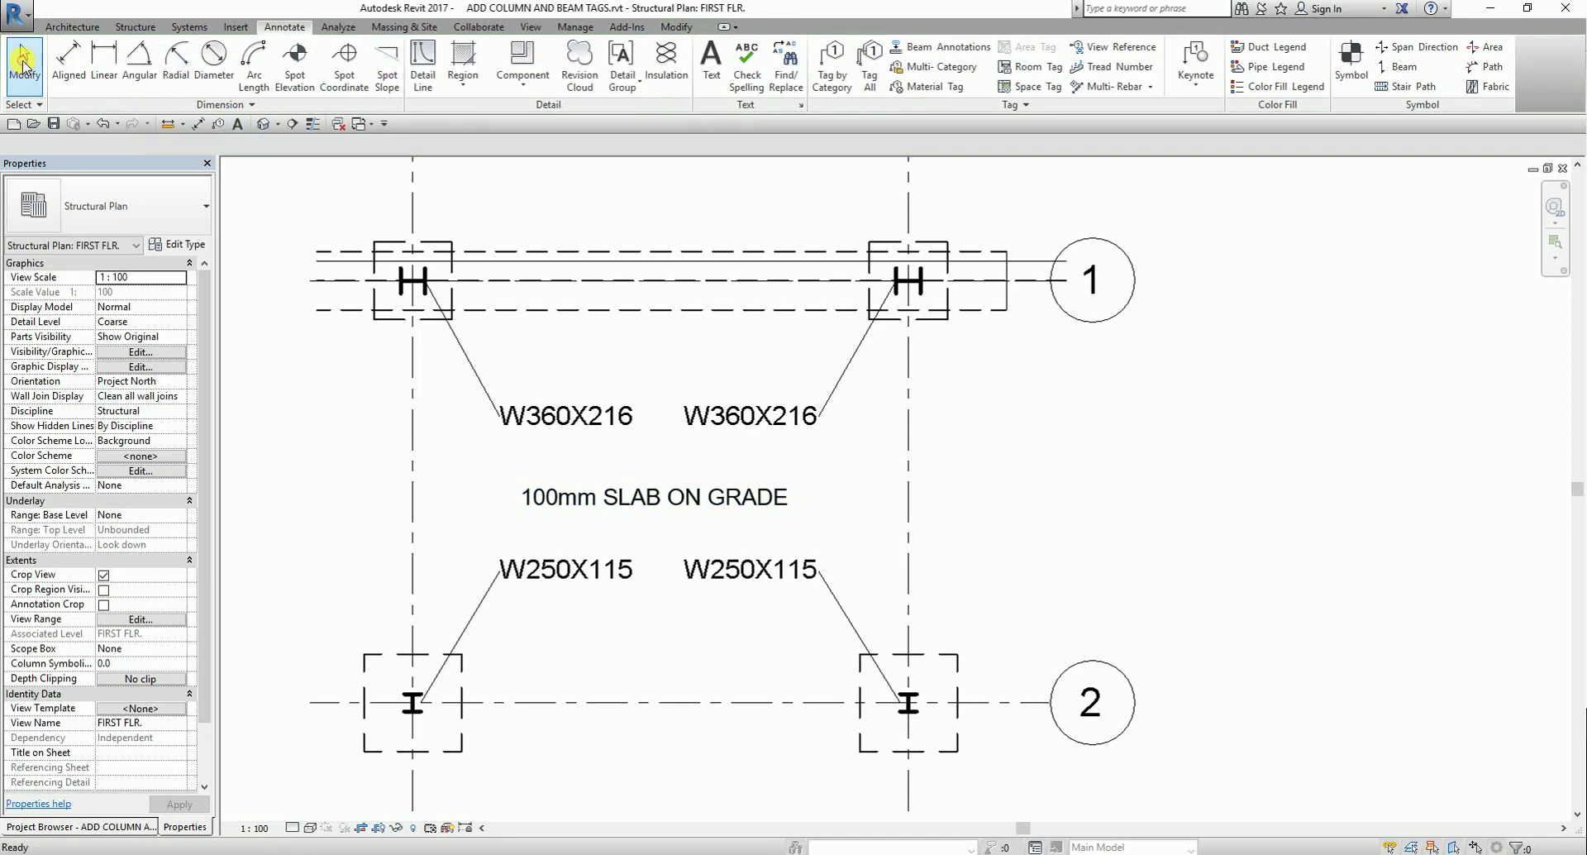
- Narrow the slab note to wrap onto two lines, then nudge it up and right
{"action": "left_click", "coordinate": [689, 502]}
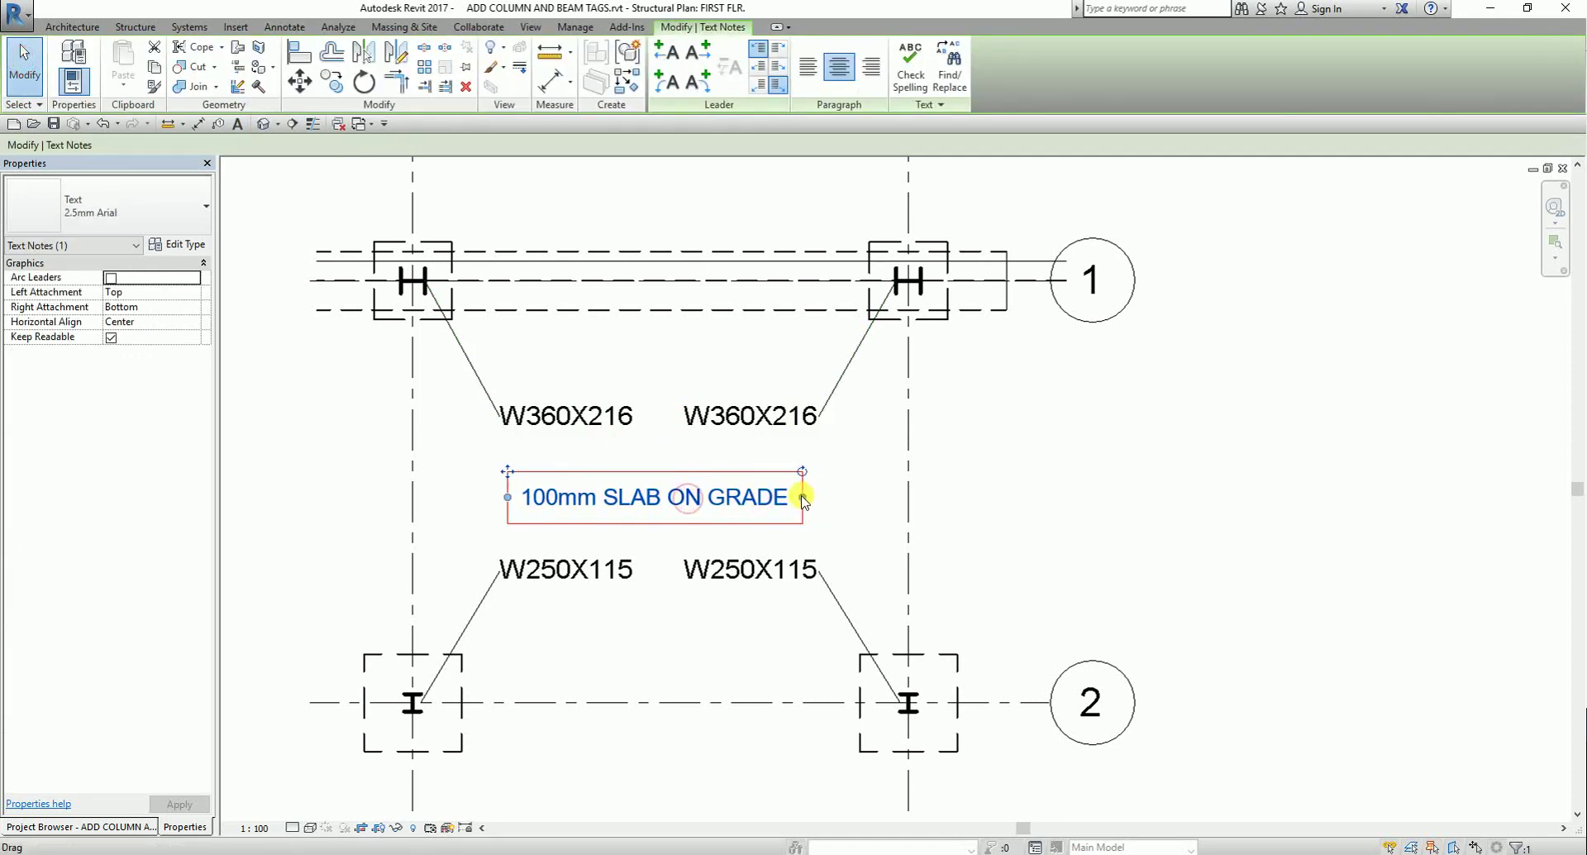
{"action": "left_click_drag", "start_coordinate": [802, 497], "coordinate": [749, 510]}
{"action": "left_click", "coordinate": [943, 524]}
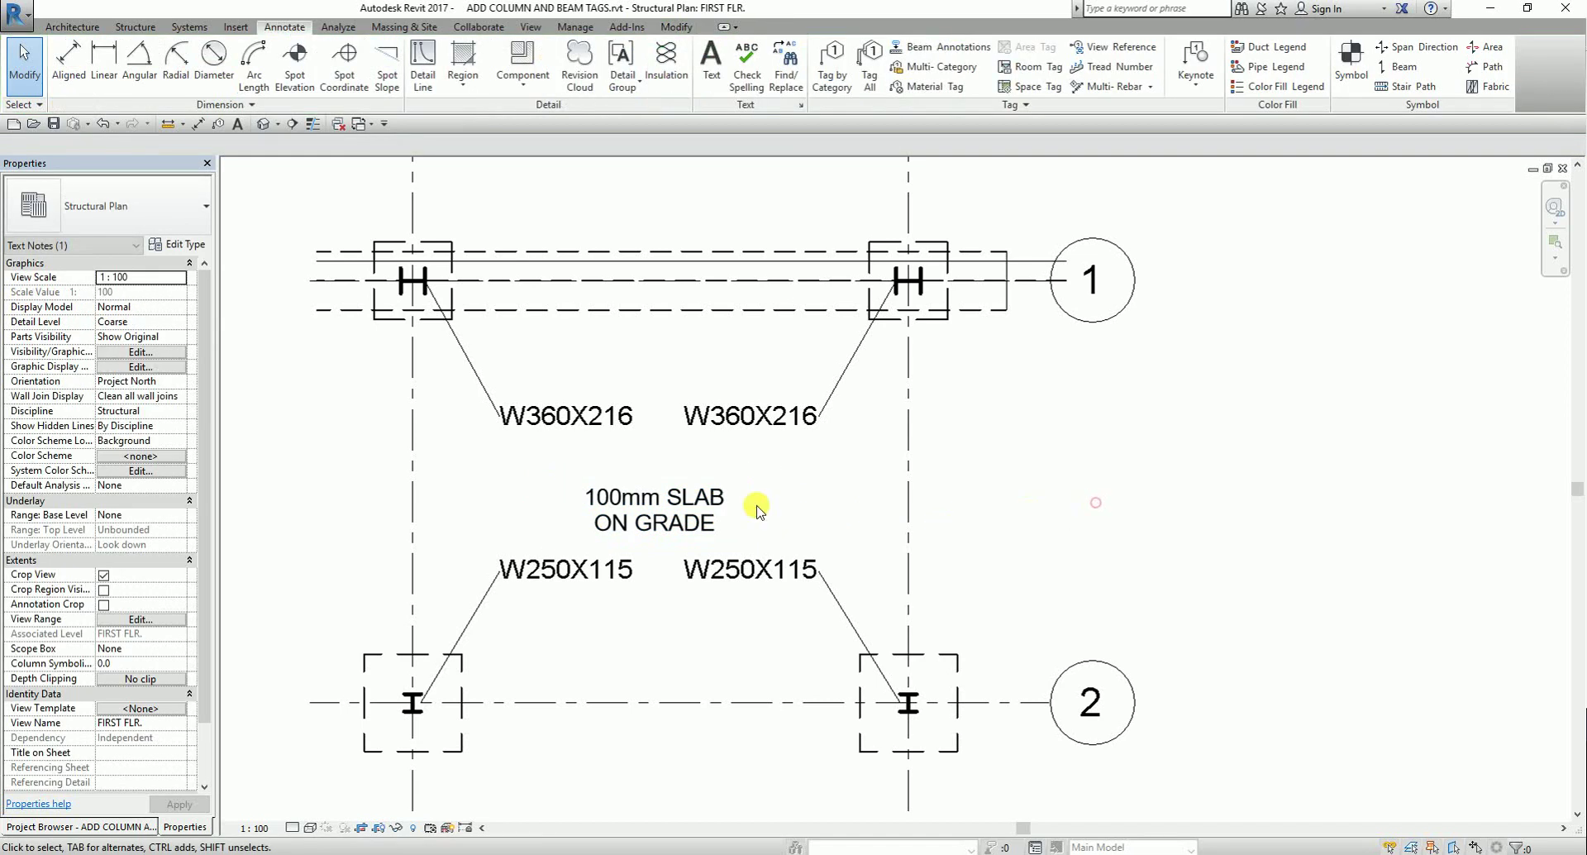
{"action": "left_click", "coordinate": [707, 513]}
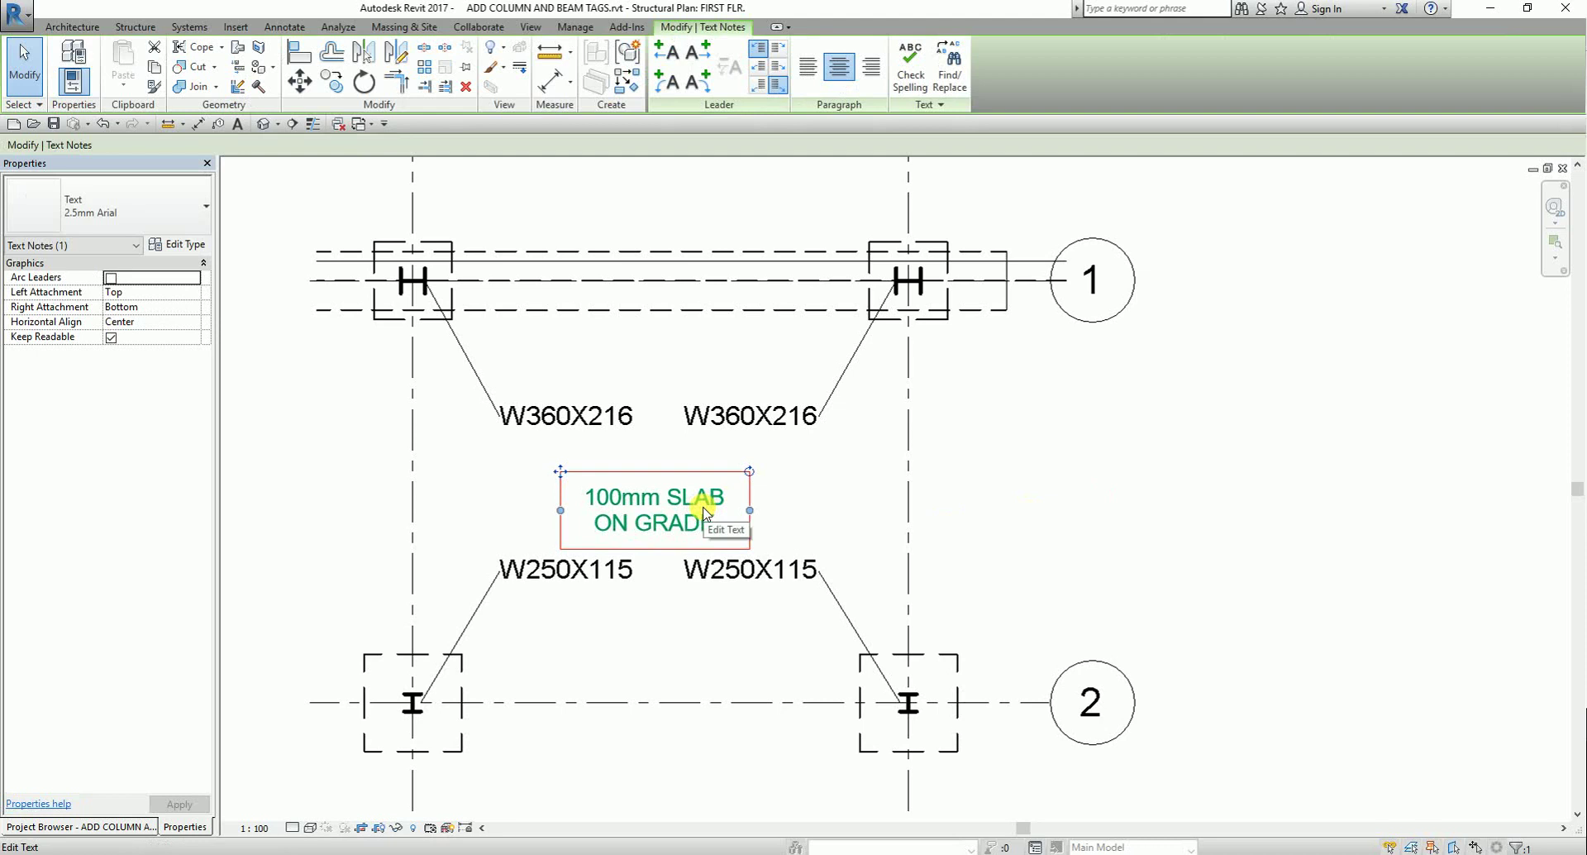
{"action": "key", "text": "Up"}
{"action": "key", "text": "Up"}
{"action": "key", "text": "Up"}
{"action": "key", "text": "Right"}
{"action": "key", "text": "Right"}
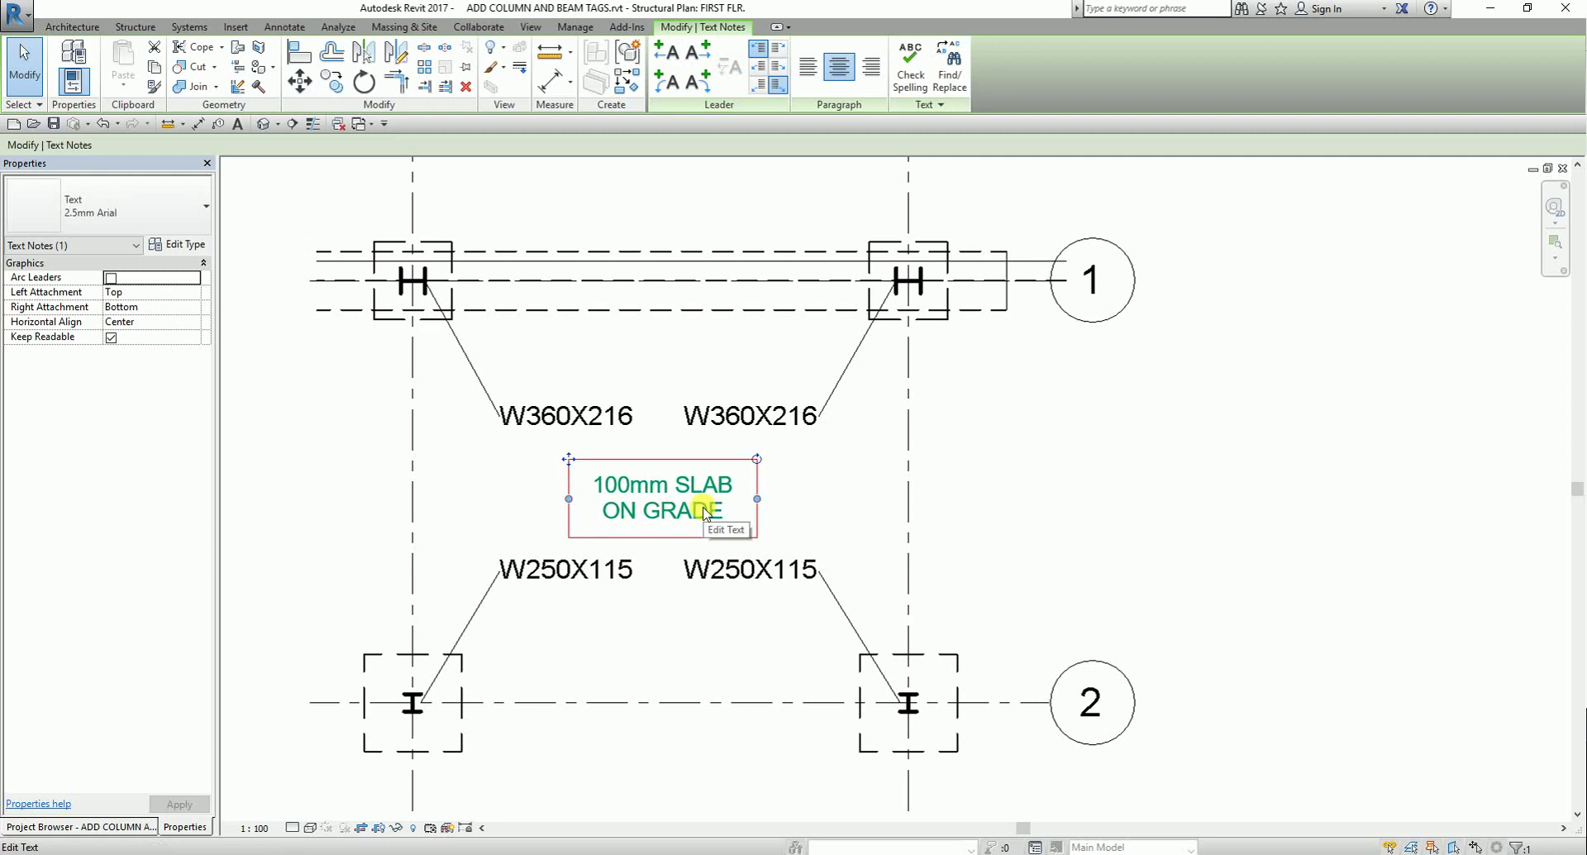
{"action": "left_click", "coordinate": [666, 487]}
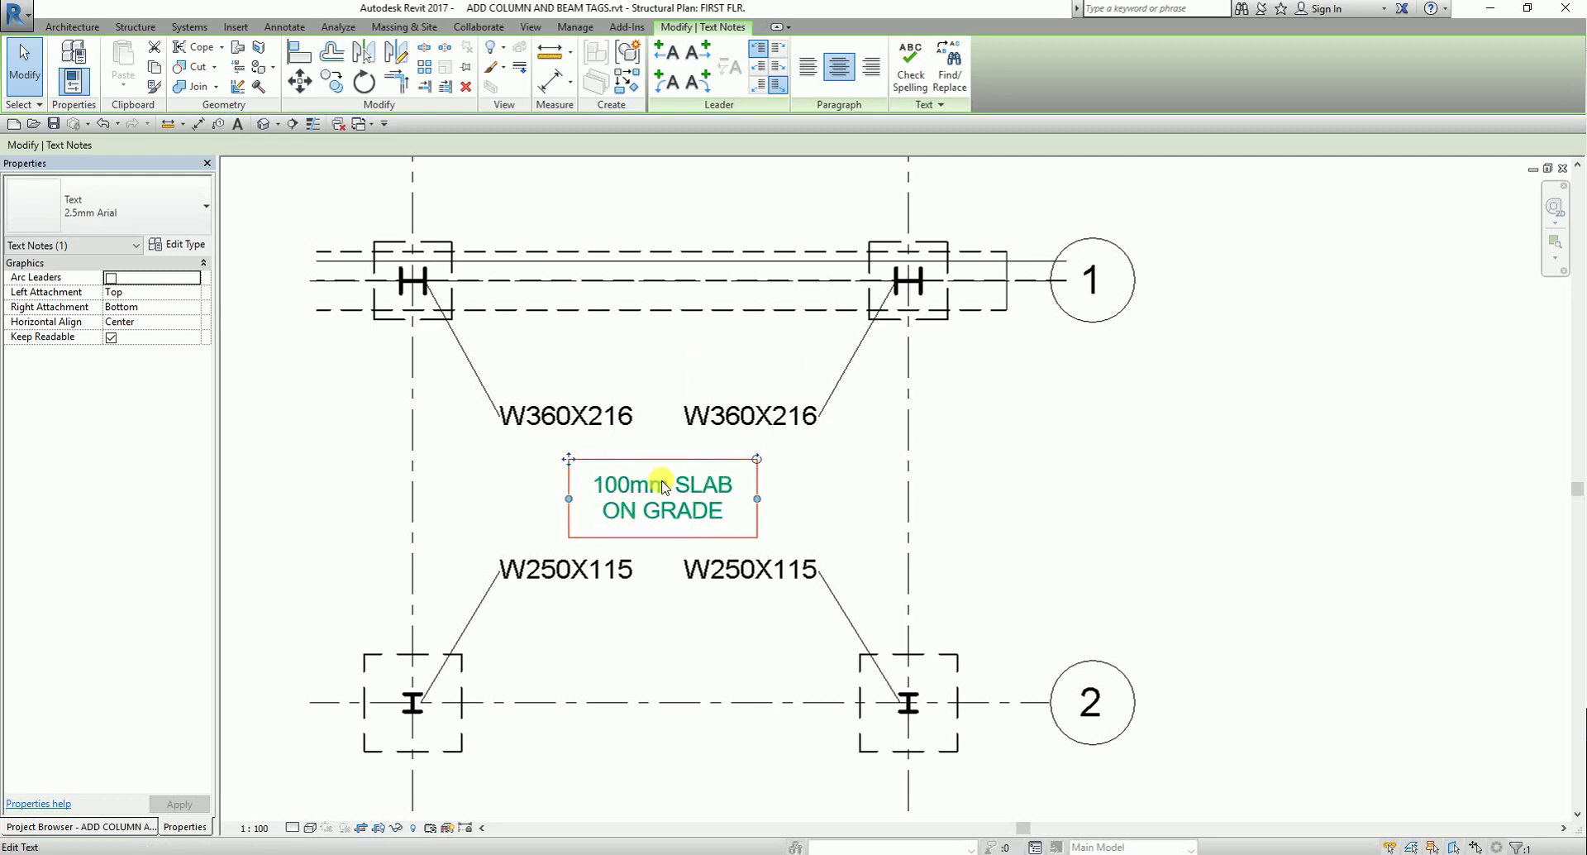
- Add left and right arc leaders to the slab note, attached at Middle Left/Right
{"action": "left_click", "coordinate": [674, 83]}
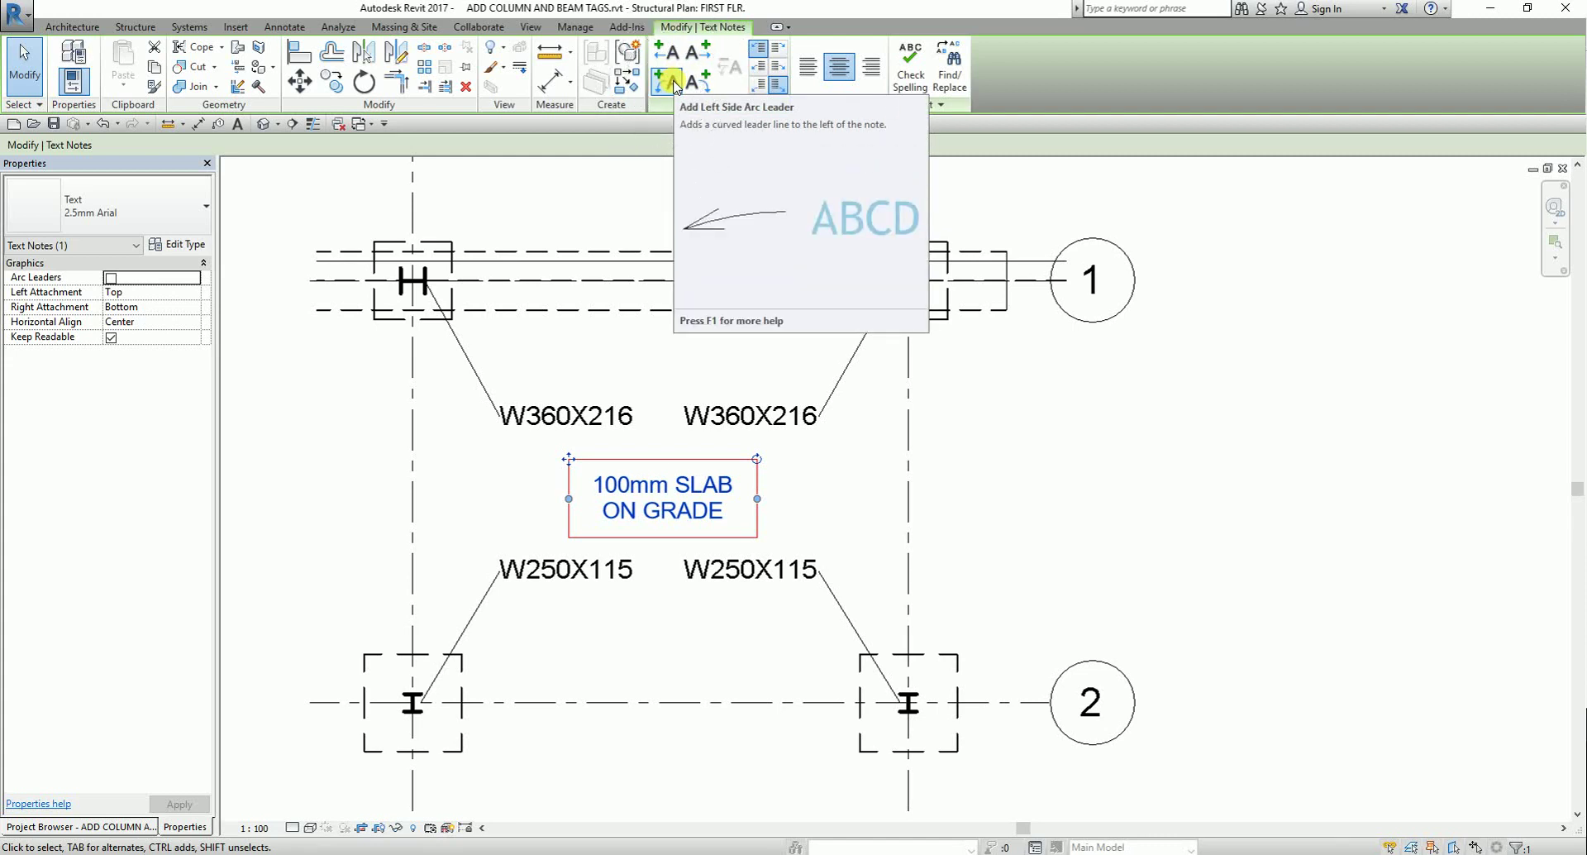
{"action": "left_click", "coordinate": [674, 82]}
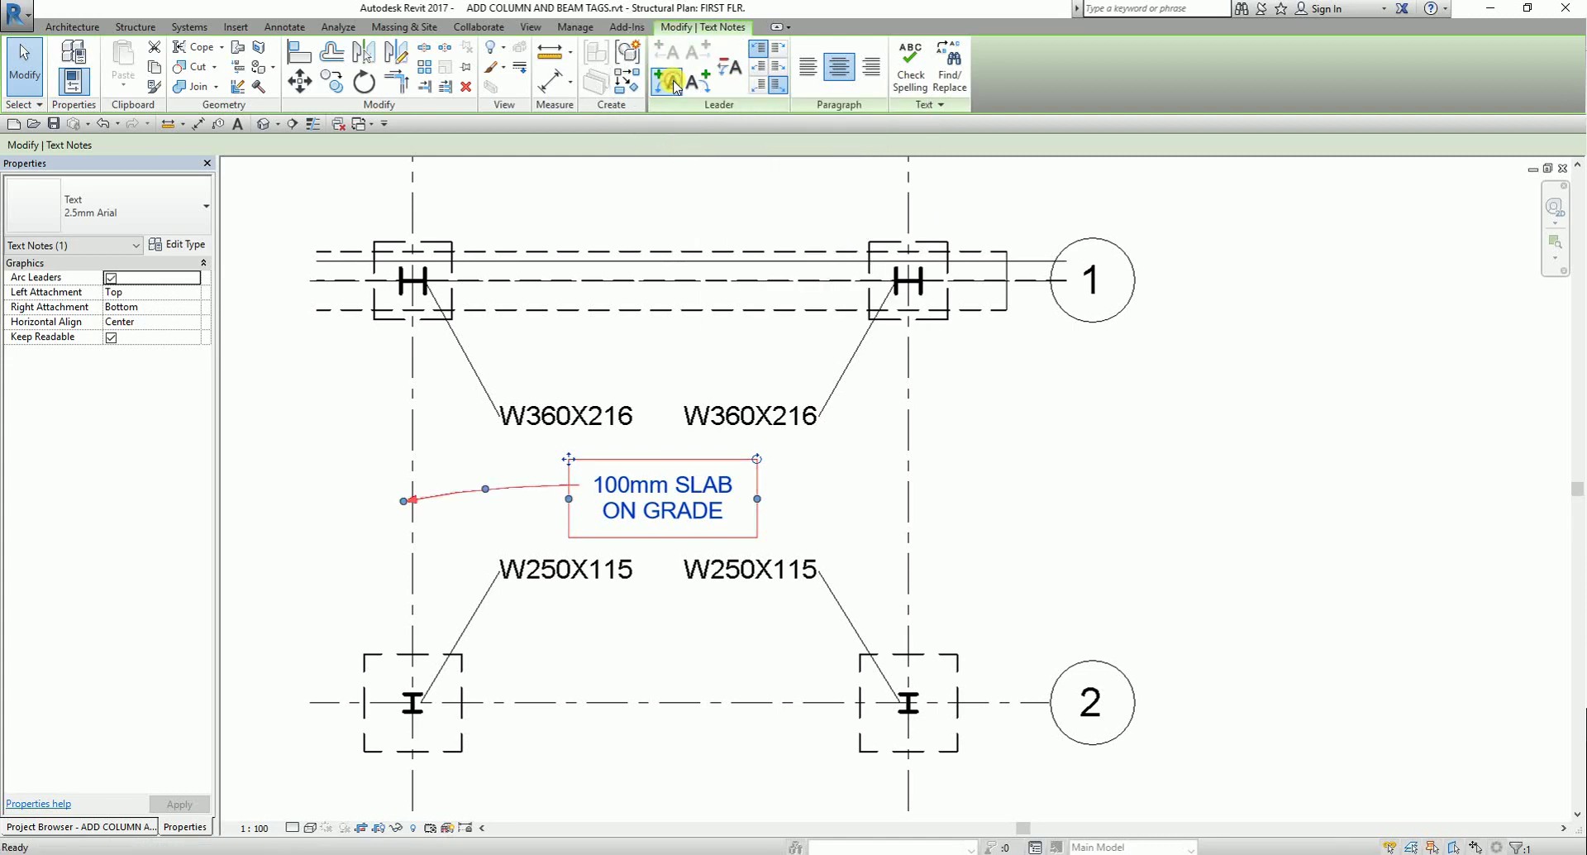
{"action": "left_click", "coordinate": [707, 86]}
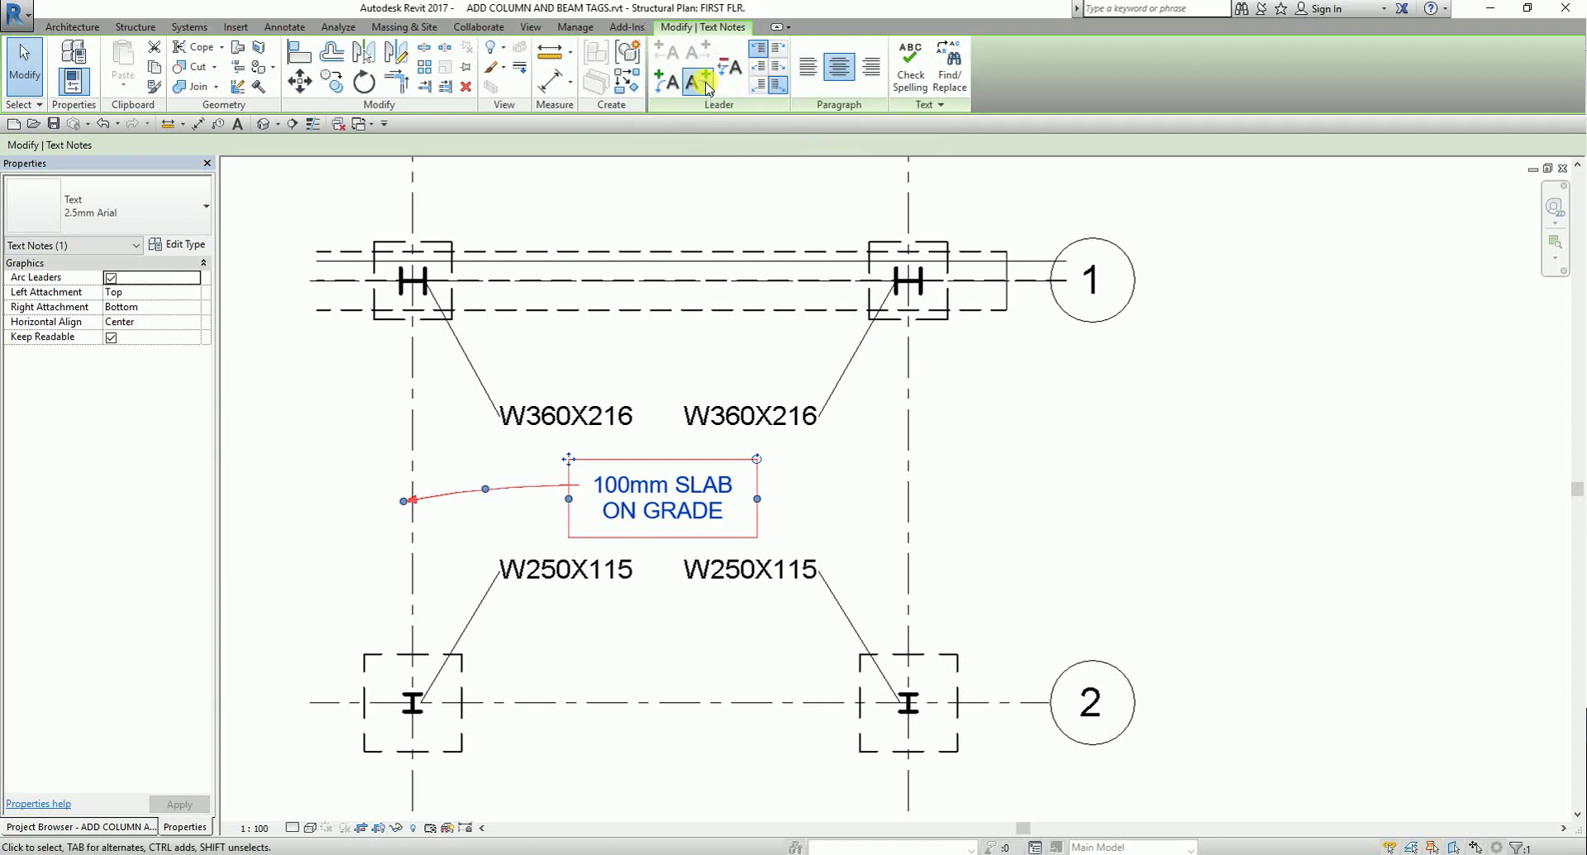
{"action": "left_click", "coordinate": [753, 67]}
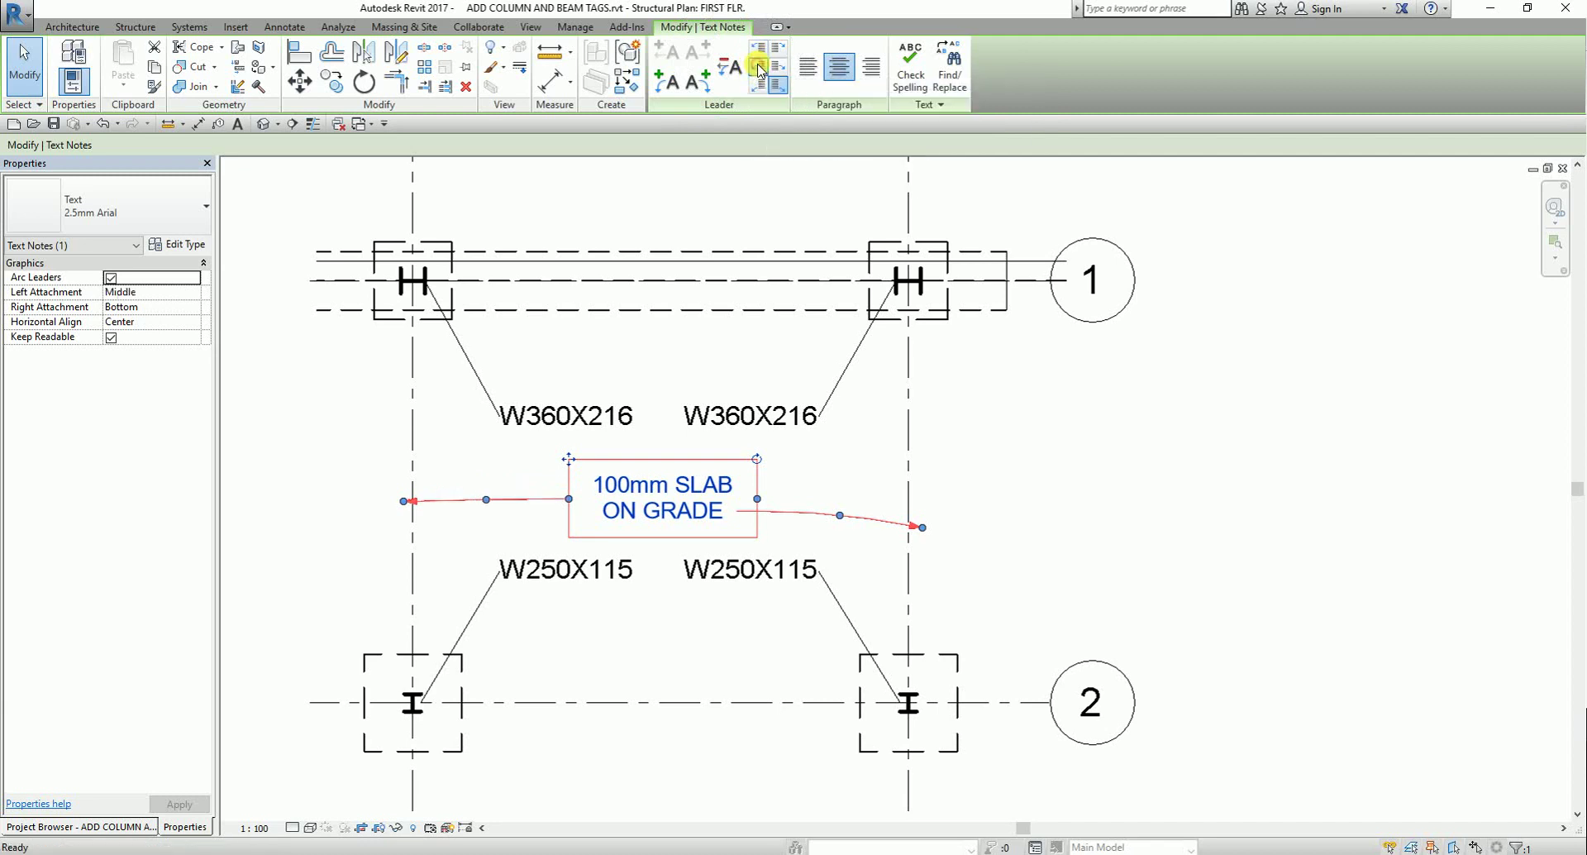
{"action": "left_click", "coordinate": [782, 67]}
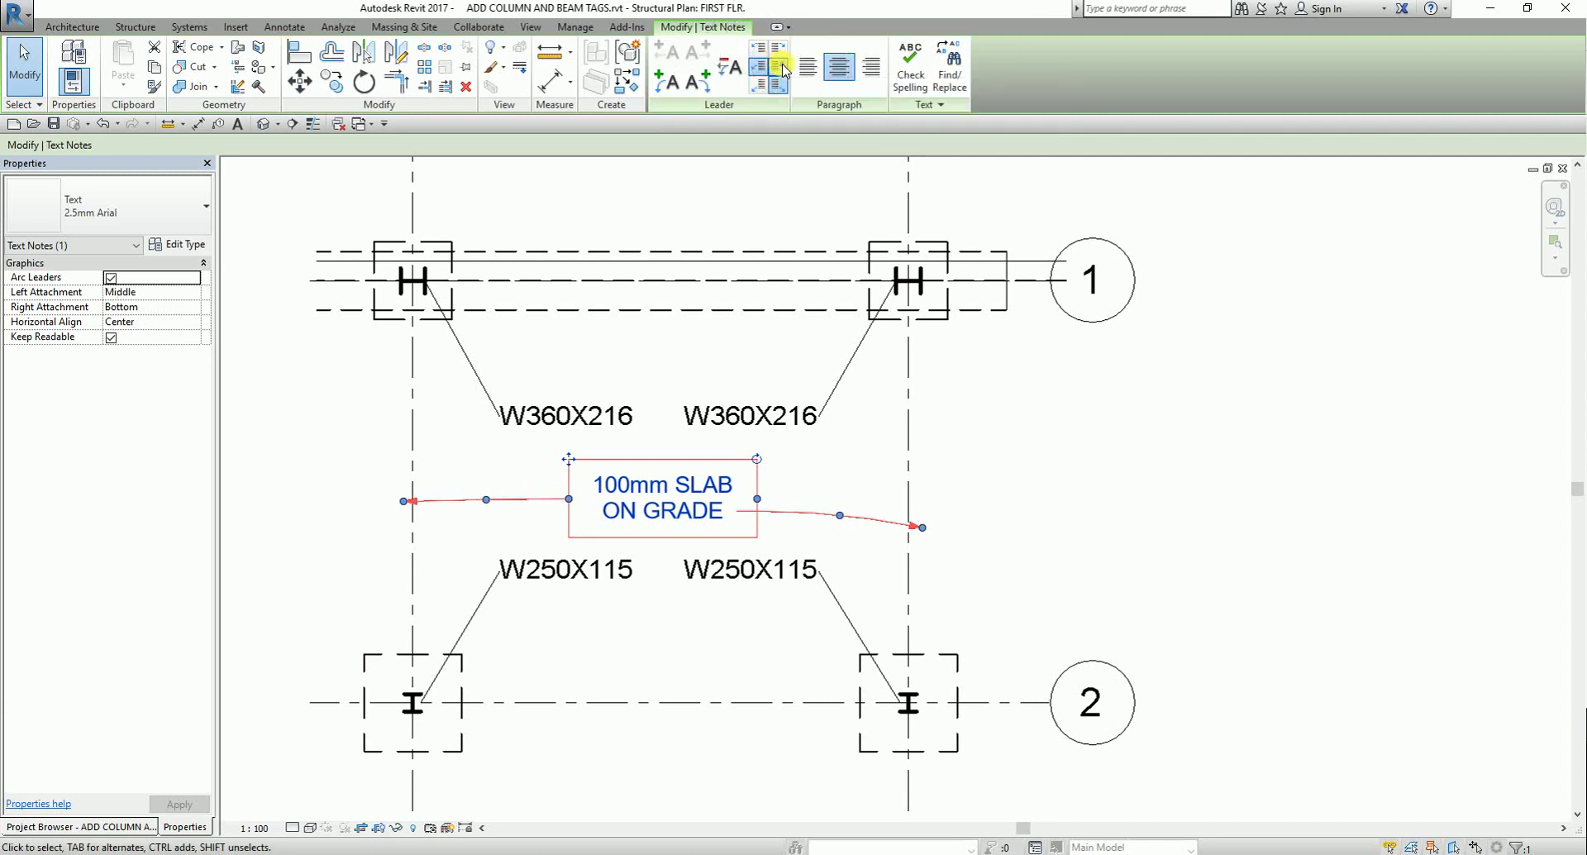
- Drag the leader arrows up-left toward W360X216 and down near W250X115
{"action": "left_click_drag", "start_coordinate": [407, 502], "coordinate": [514, 437]}
{"action": "left_click_drag", "start_coordinate": [925, 529], "coordinate": [900, 539]}
{"action": "left_click", "coordinate": [1037, 494]}
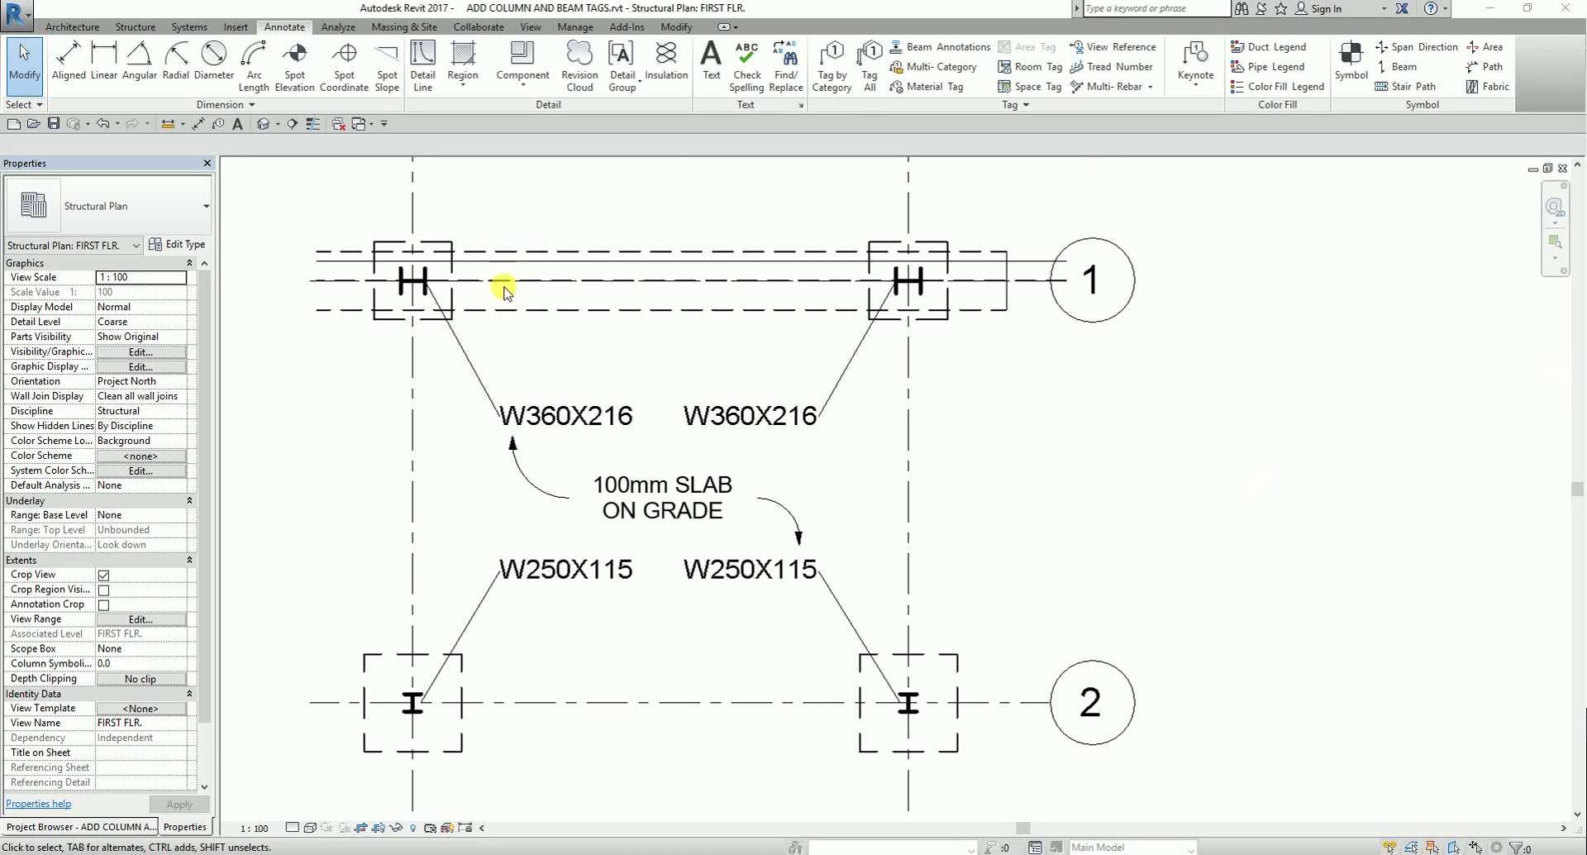
{"action": "left_click", "coordinate": [1062, 423]}
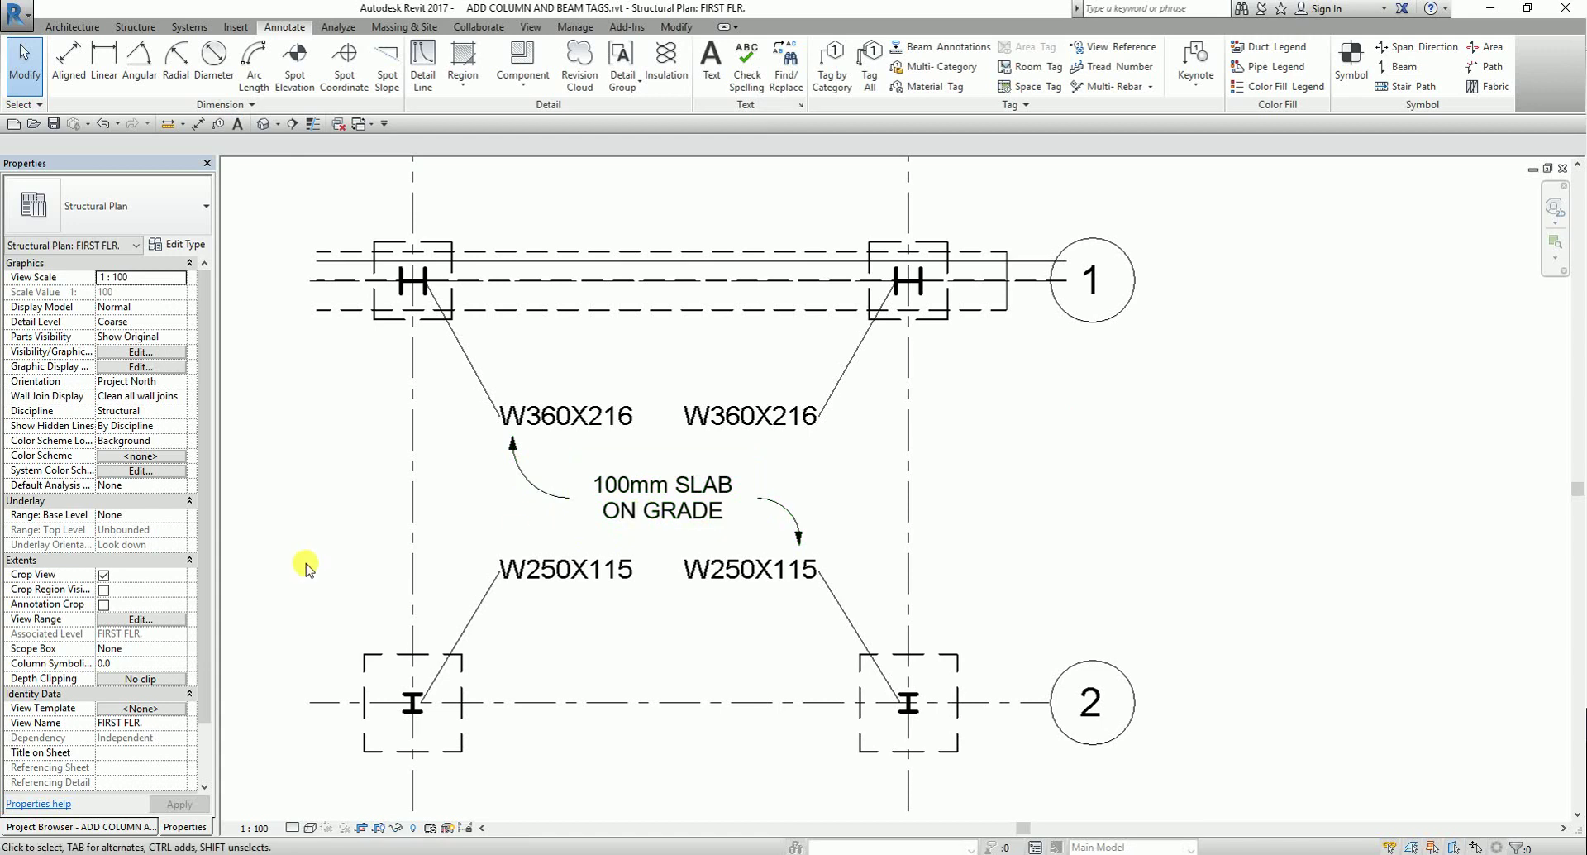
{"action": "left_click", "coordinate": [131, 827]}
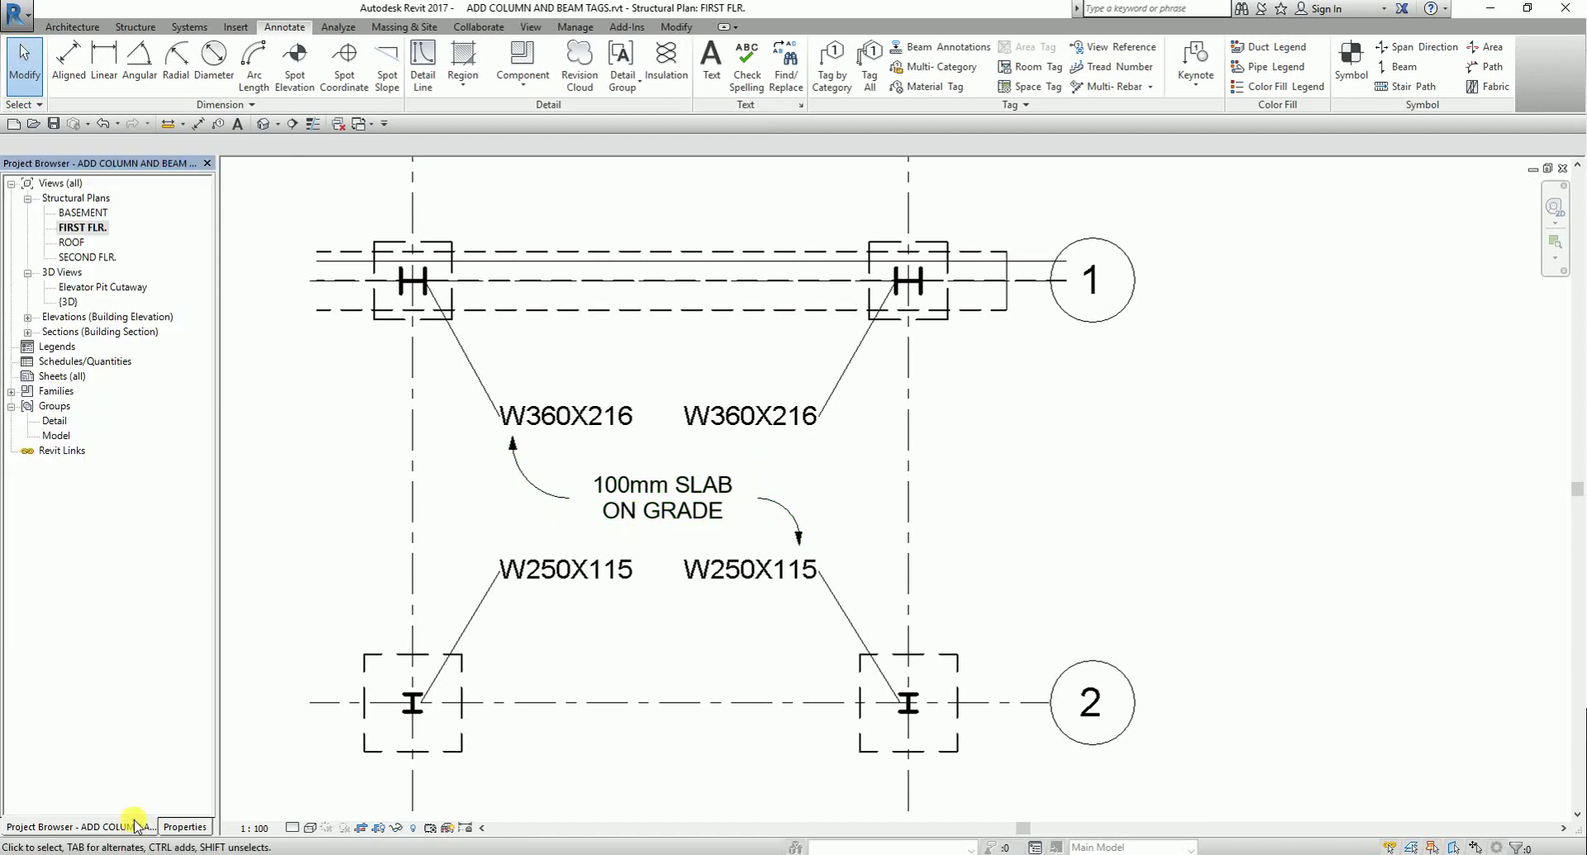
- Open the SECOND FLR. structural plan and pan to frame the grid
{"action": "left_click", "coordinate": [88, 258]}
{"action": "double_click", "coordinate": [89, 258]}
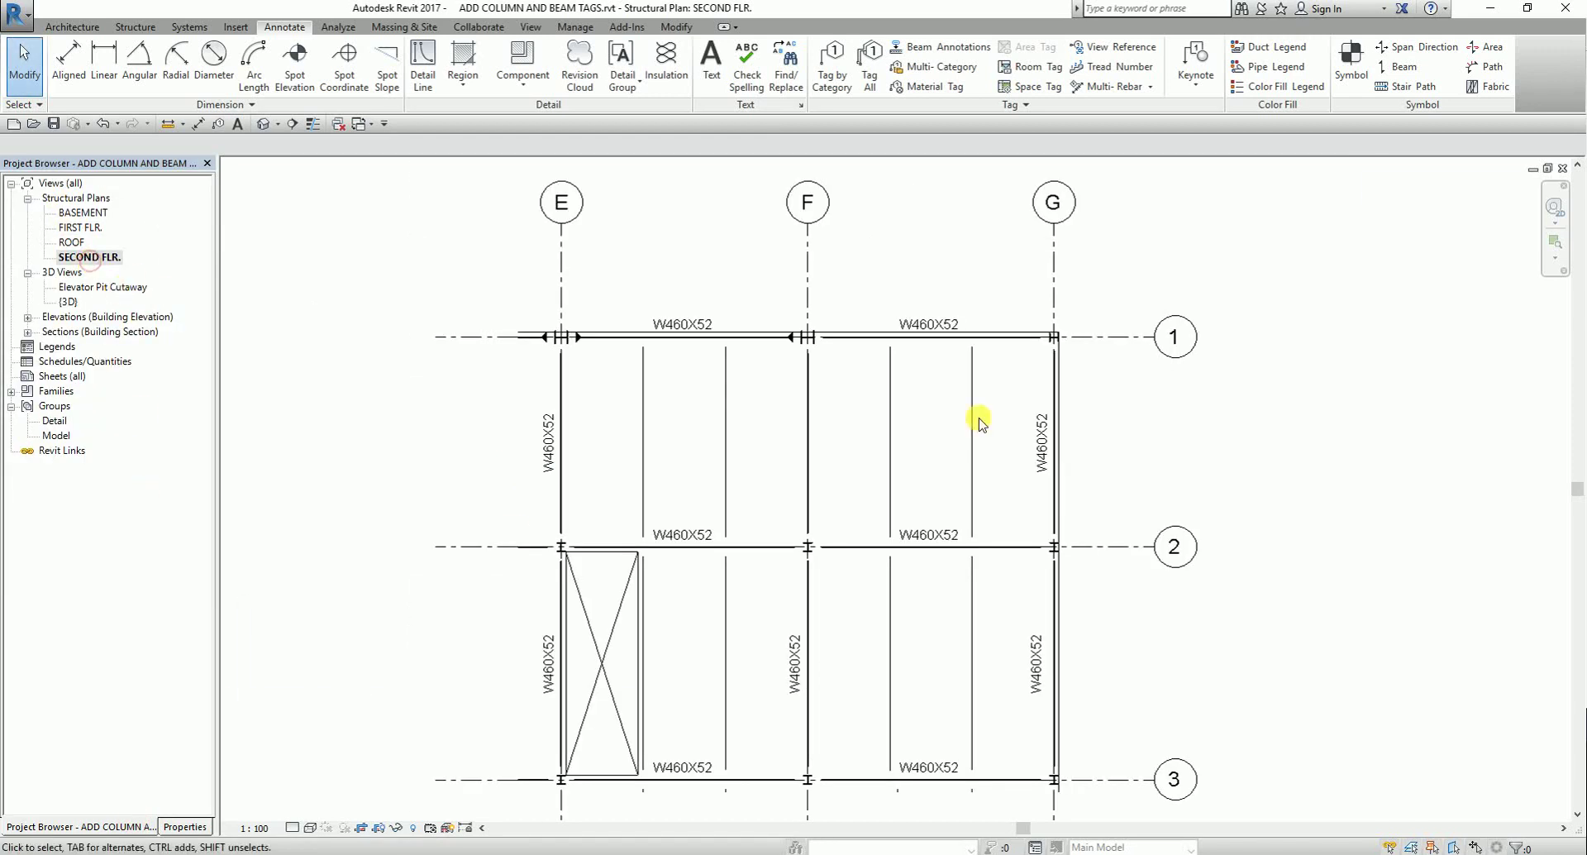
{"action": "middle_click_drag", "start_coordinate": [1070, 421], "coordinate": [1007, 404]}
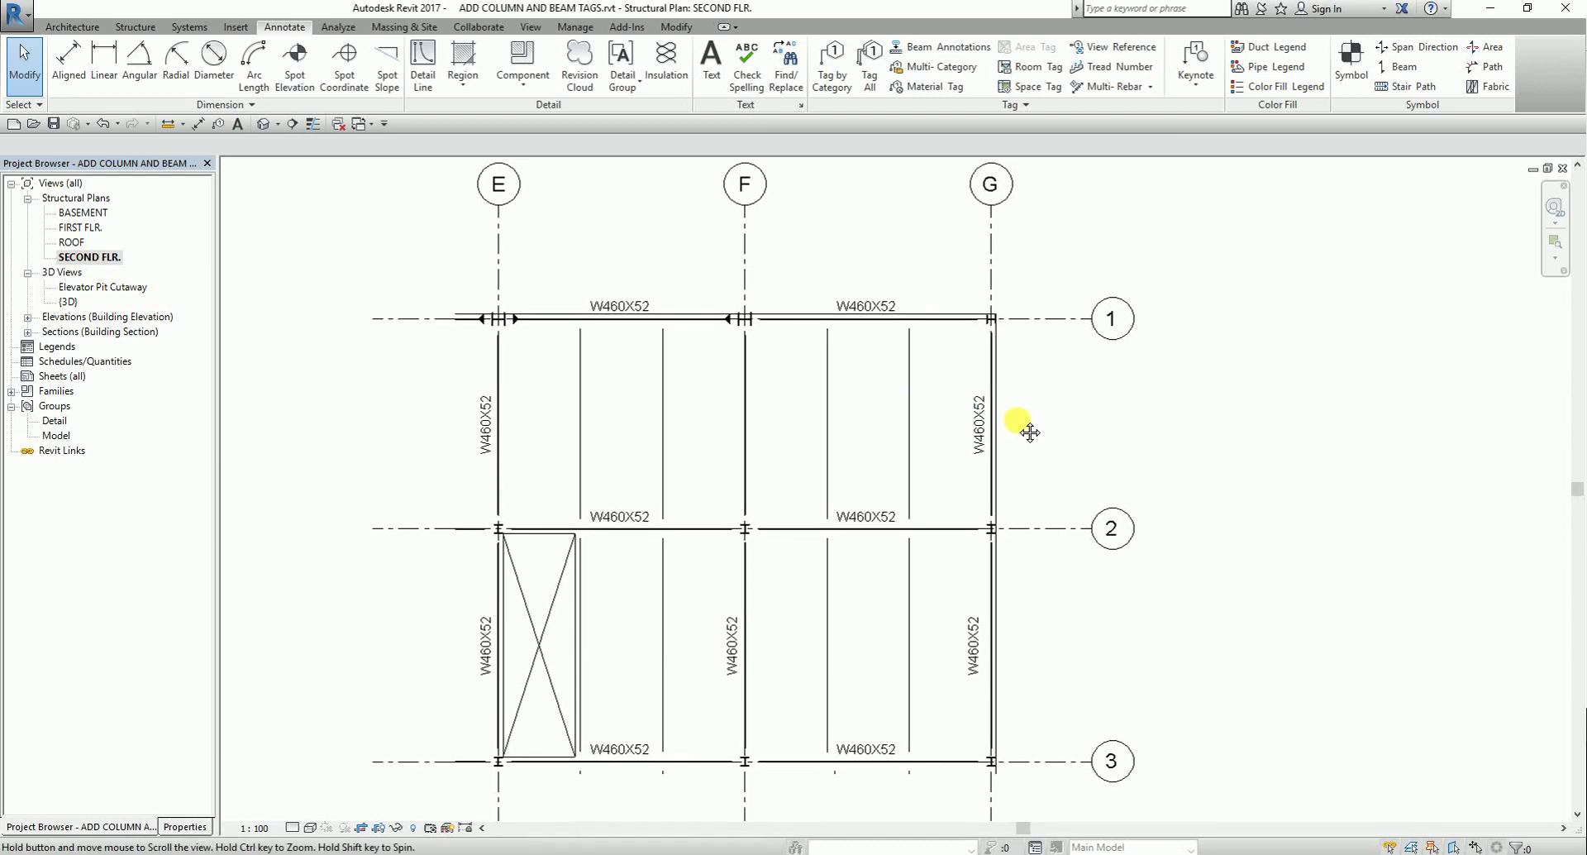
- Start Tag by Category with leaders off and bring up the loaded Tags list
{"action": "left_click", "coordinate": [219, 125]}
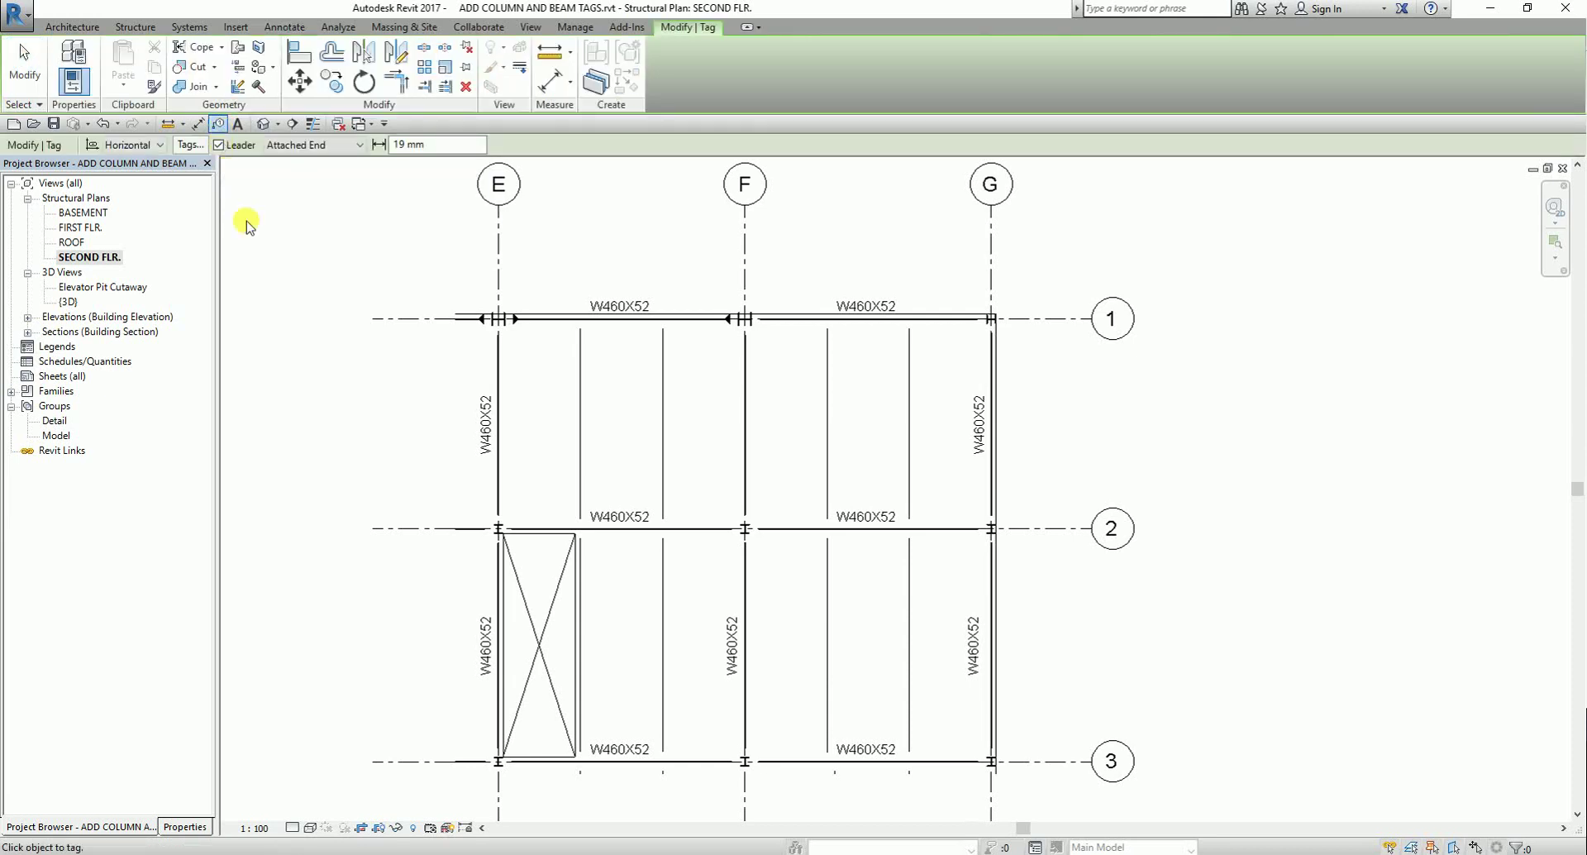
{"action": "left_click", "coordinate": [220, 145]}
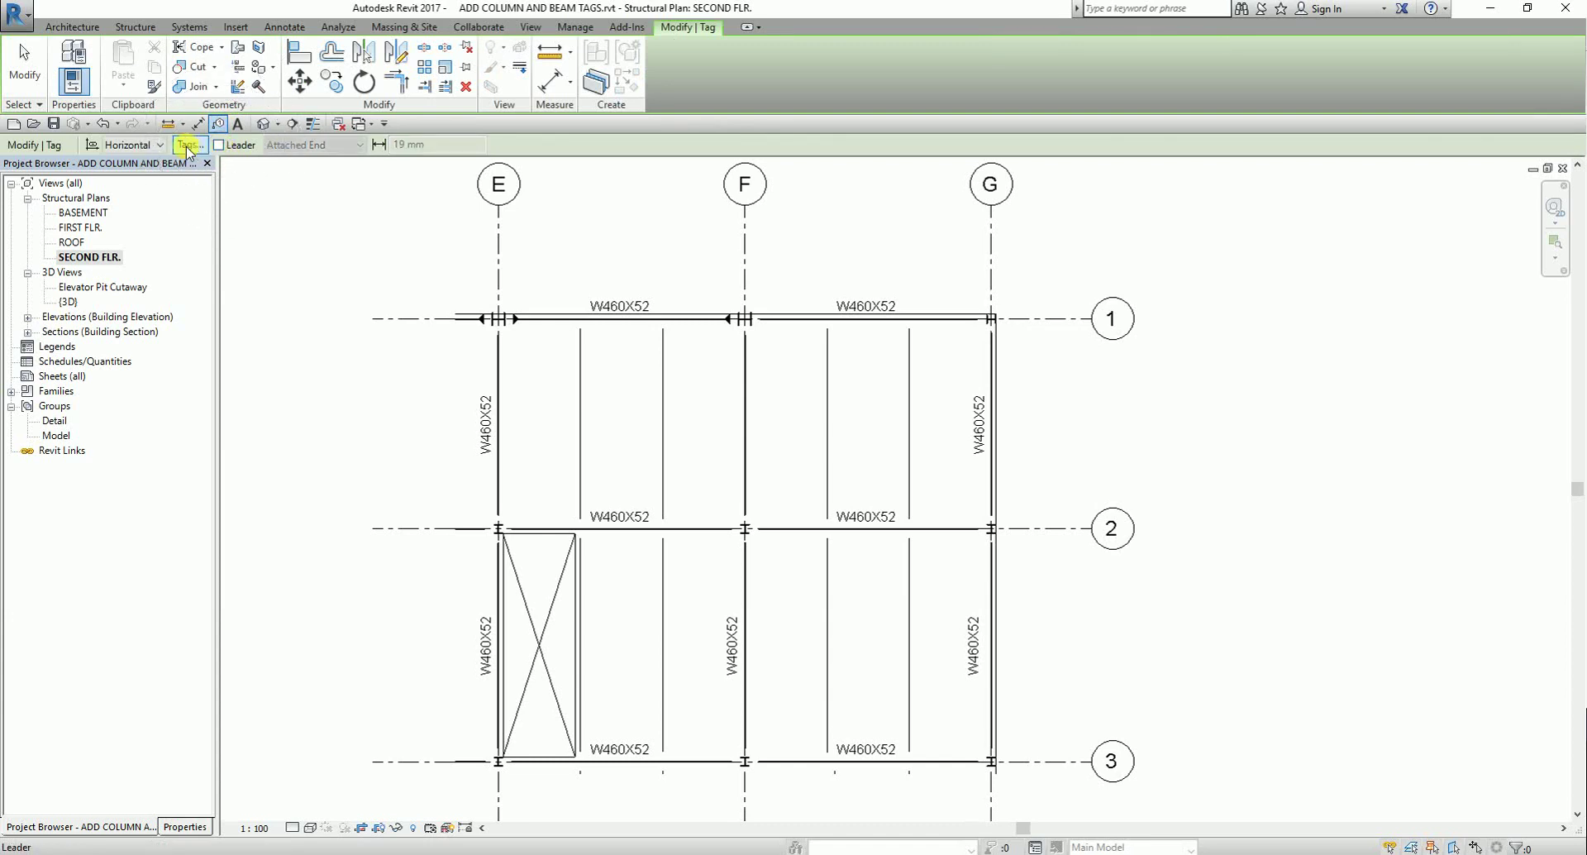
{"action": "left_click", "coordinate": [190, 146]}
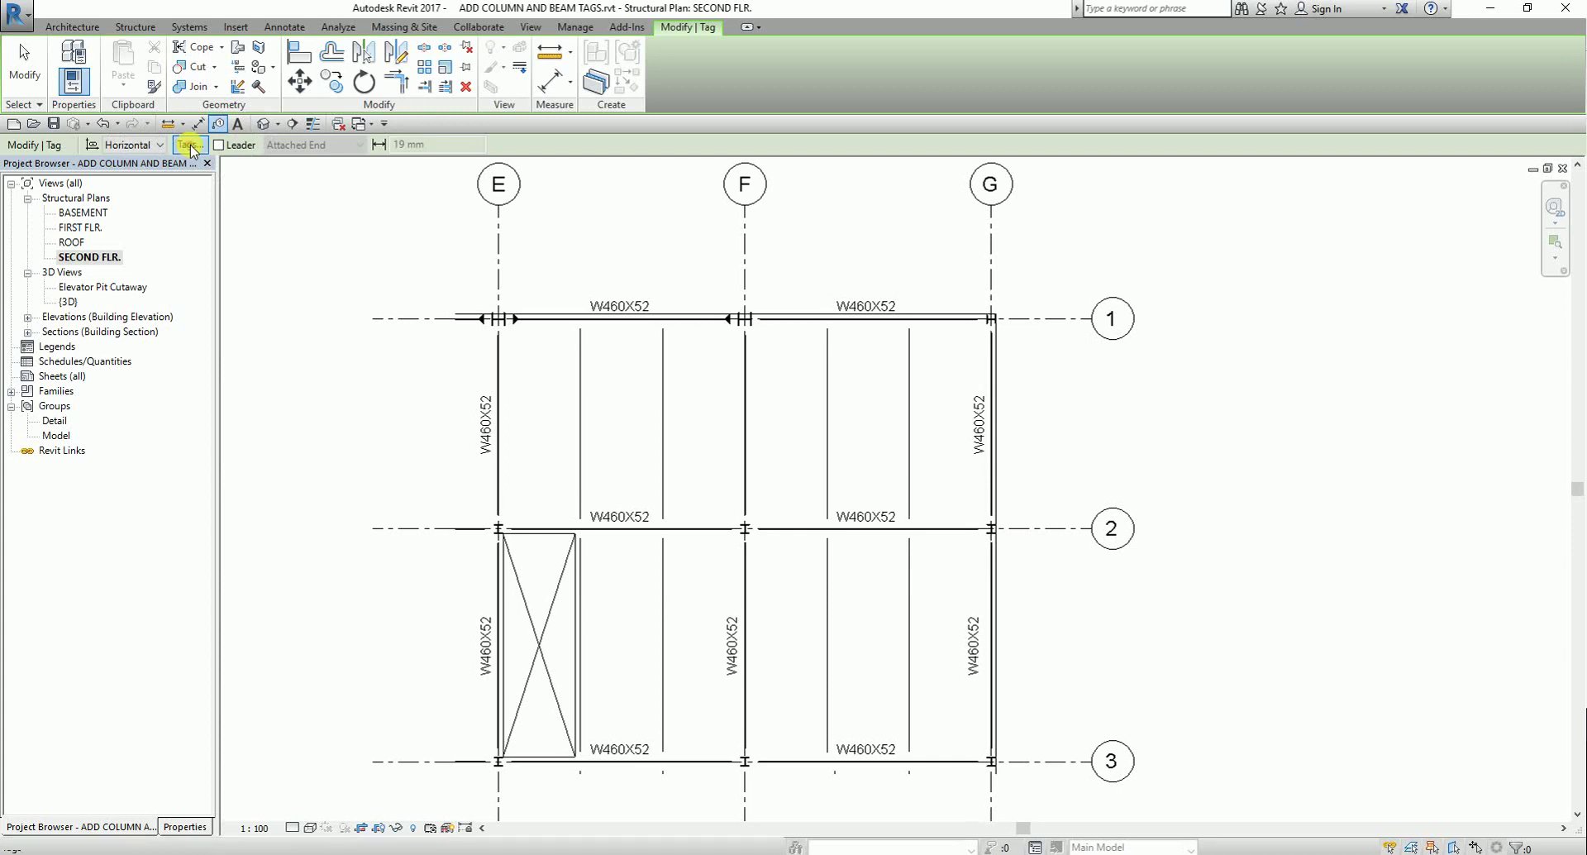
{"action": "left_click", "coordinate": [189, 146]}
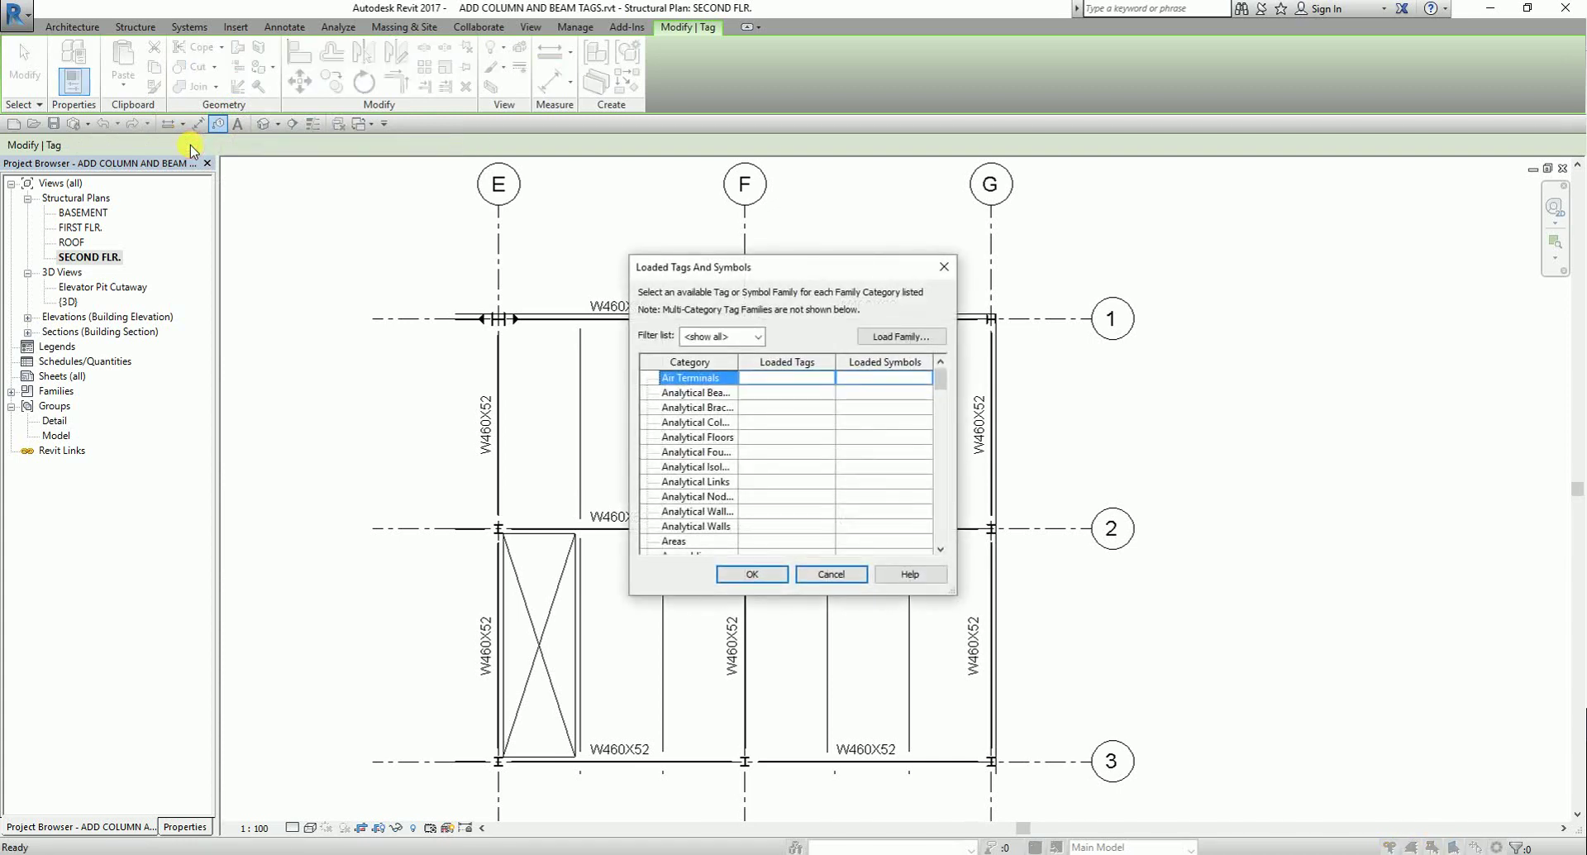
- Assign the Structural Framing Tag : Standard type to the Structural Framing category in Loaded Tags and Symbols
{"action": "left_click_drag", "start_coordinate": [939, 377], "coordinate": [926, 506]}
{"action": "left_click_drag", "start_coordinate": [738, 362], "coordinate": [780, 363]}
{"action": "left_click", "coordinate": [839, 482]}
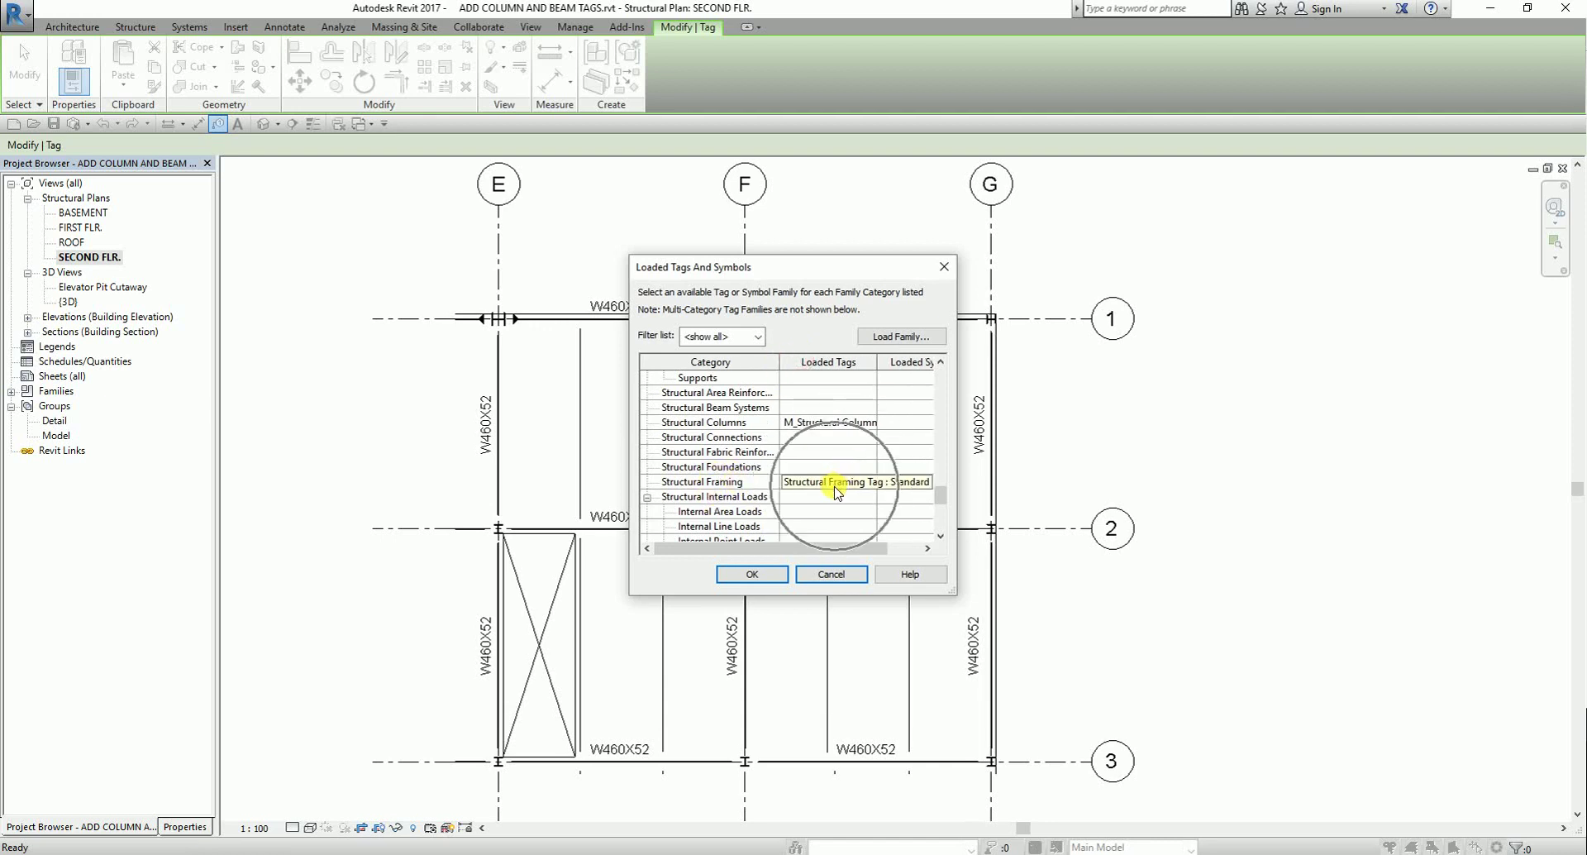
{"action": "left_click", "coordinate": [838, 487]}
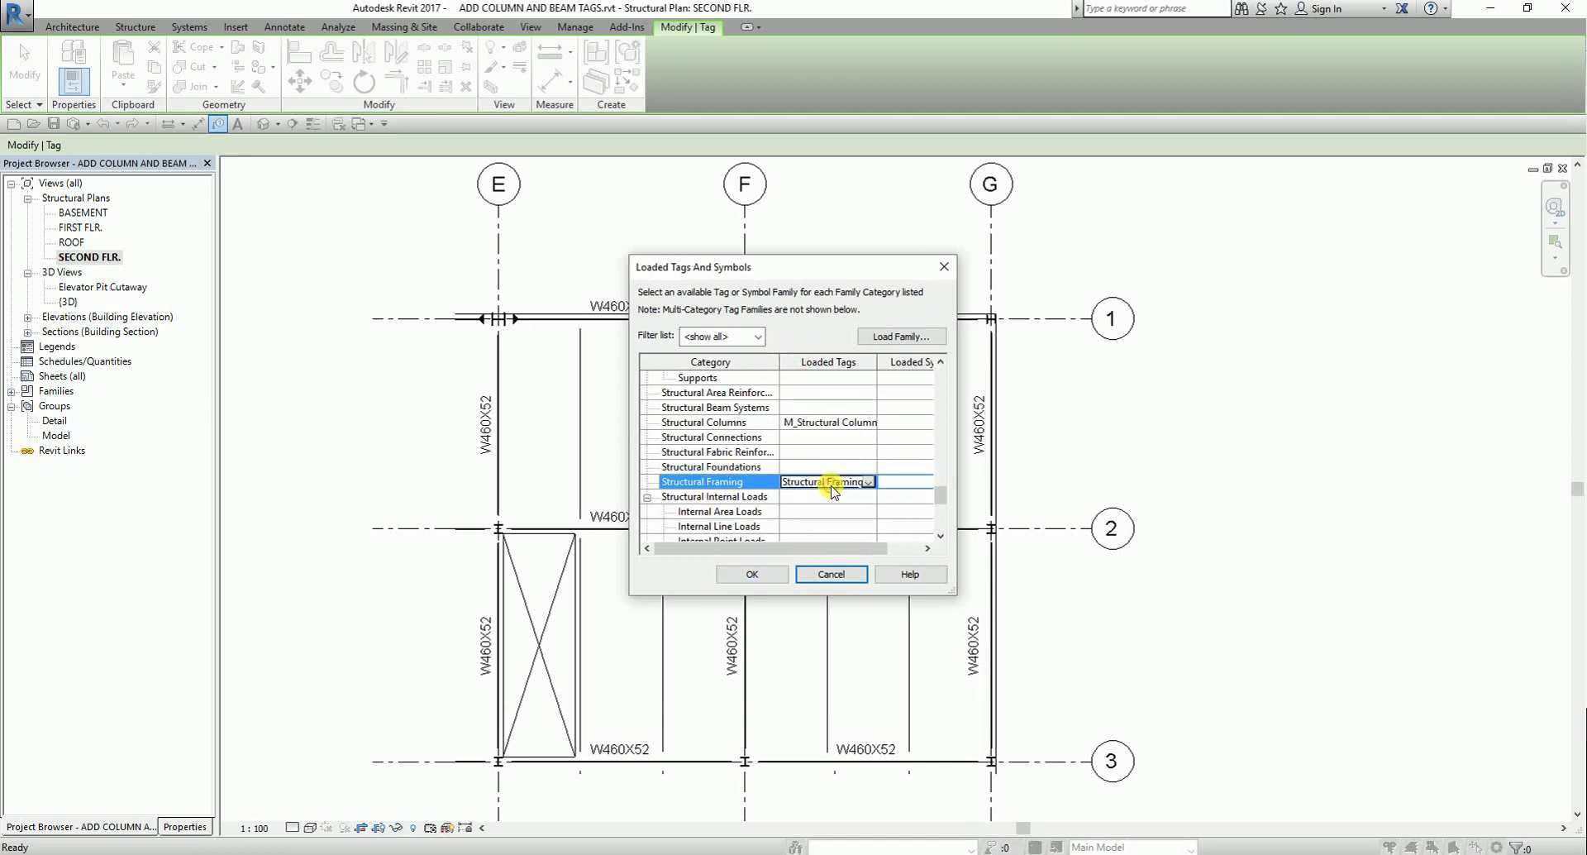
{"action": "left_click", "coordinate": [1394, 512]}
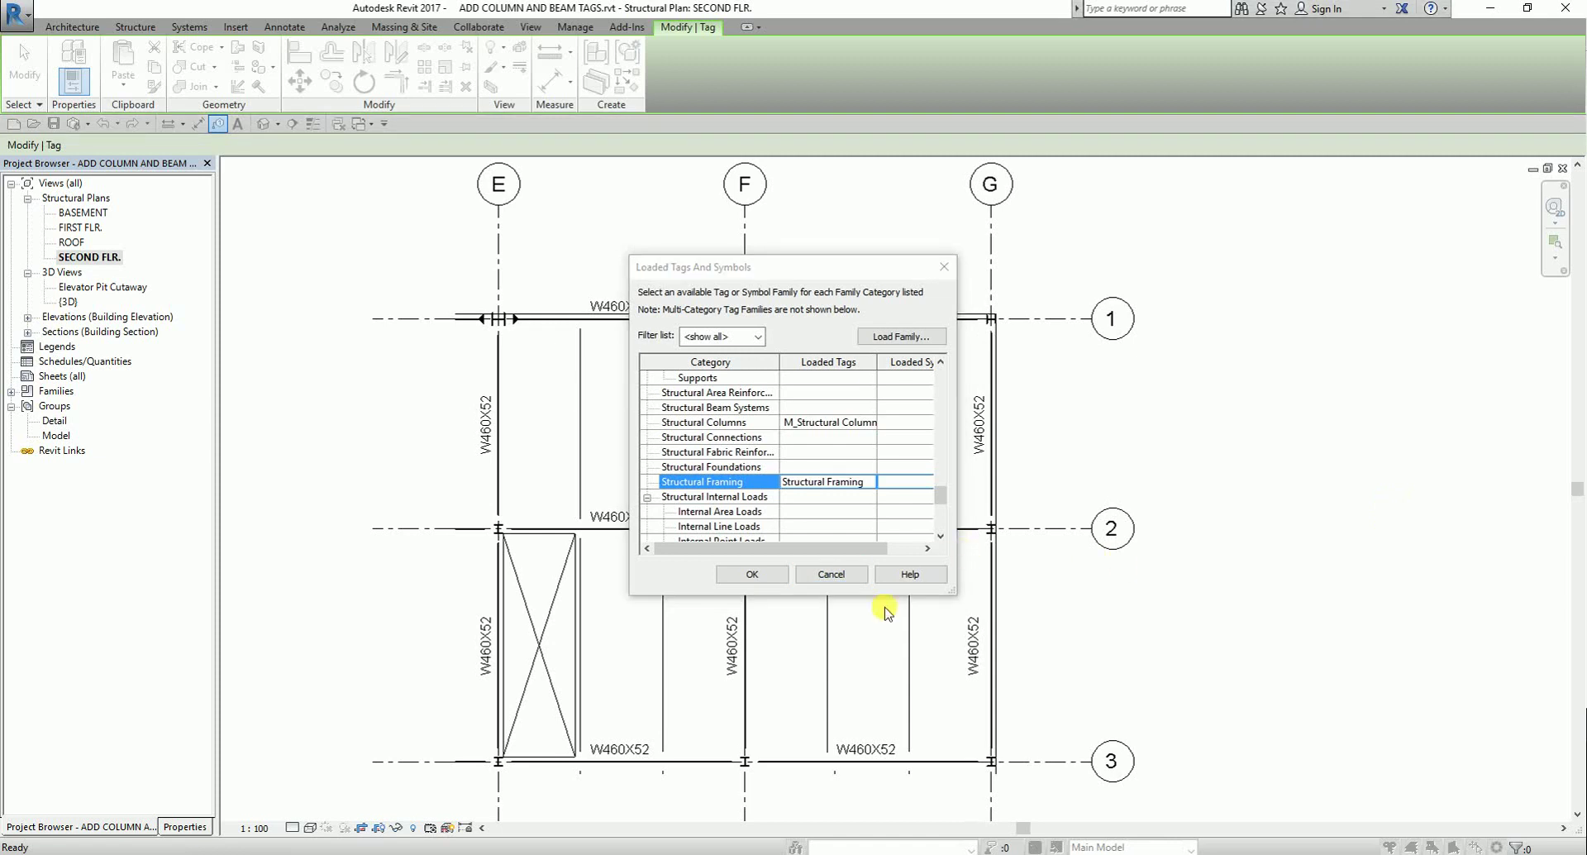
{"action": "left_click", "coordinate": [859, 480]}
{"action": "left_click", "coordinate": [866, 482]}
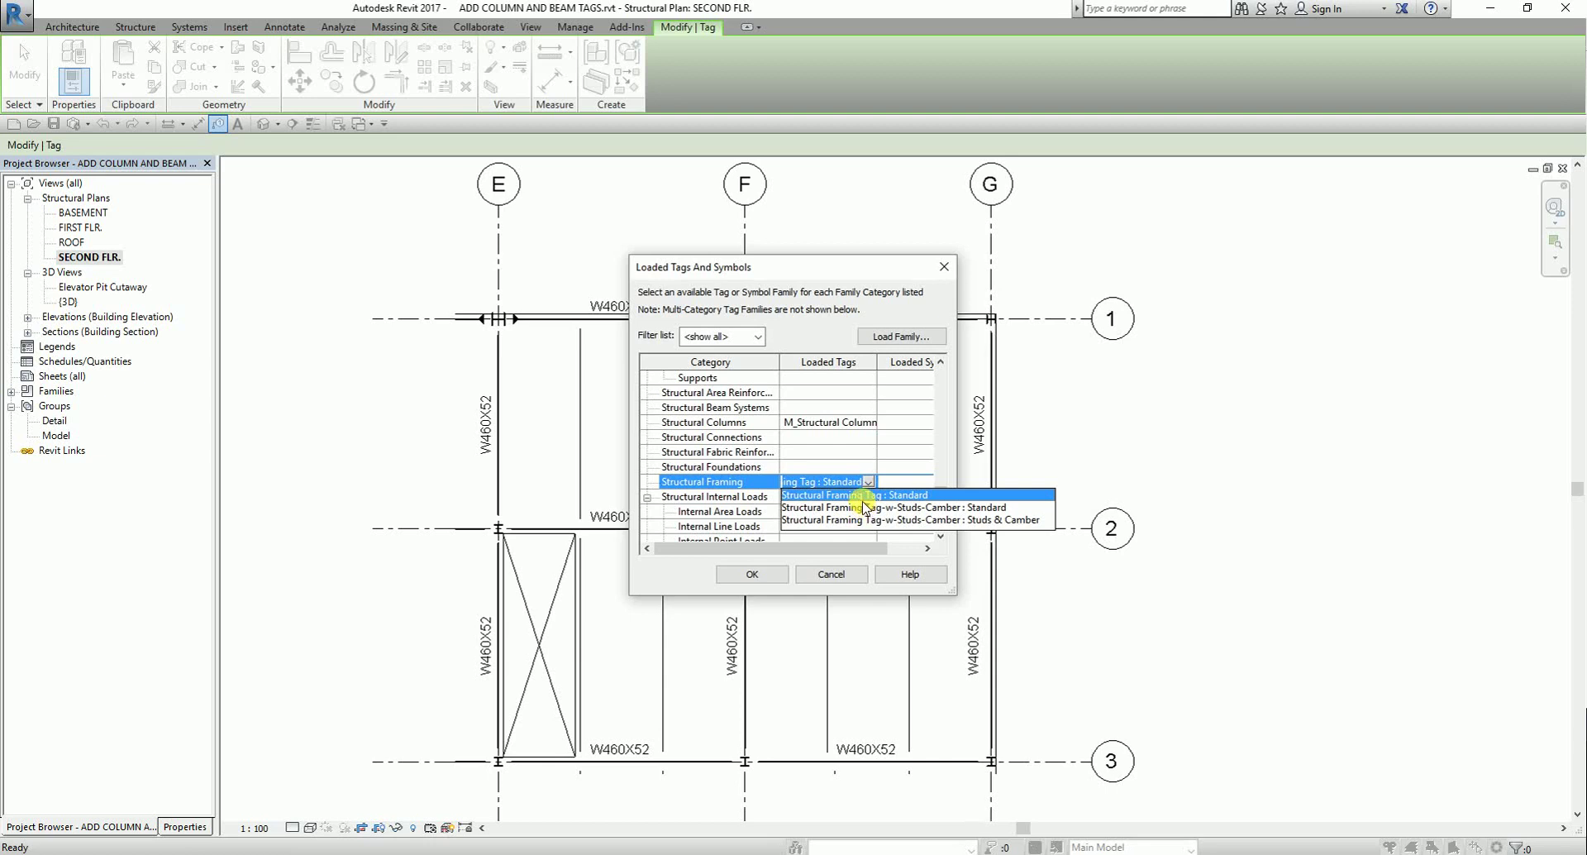
{"action": "left_click", "coordinate": [860, 496]}
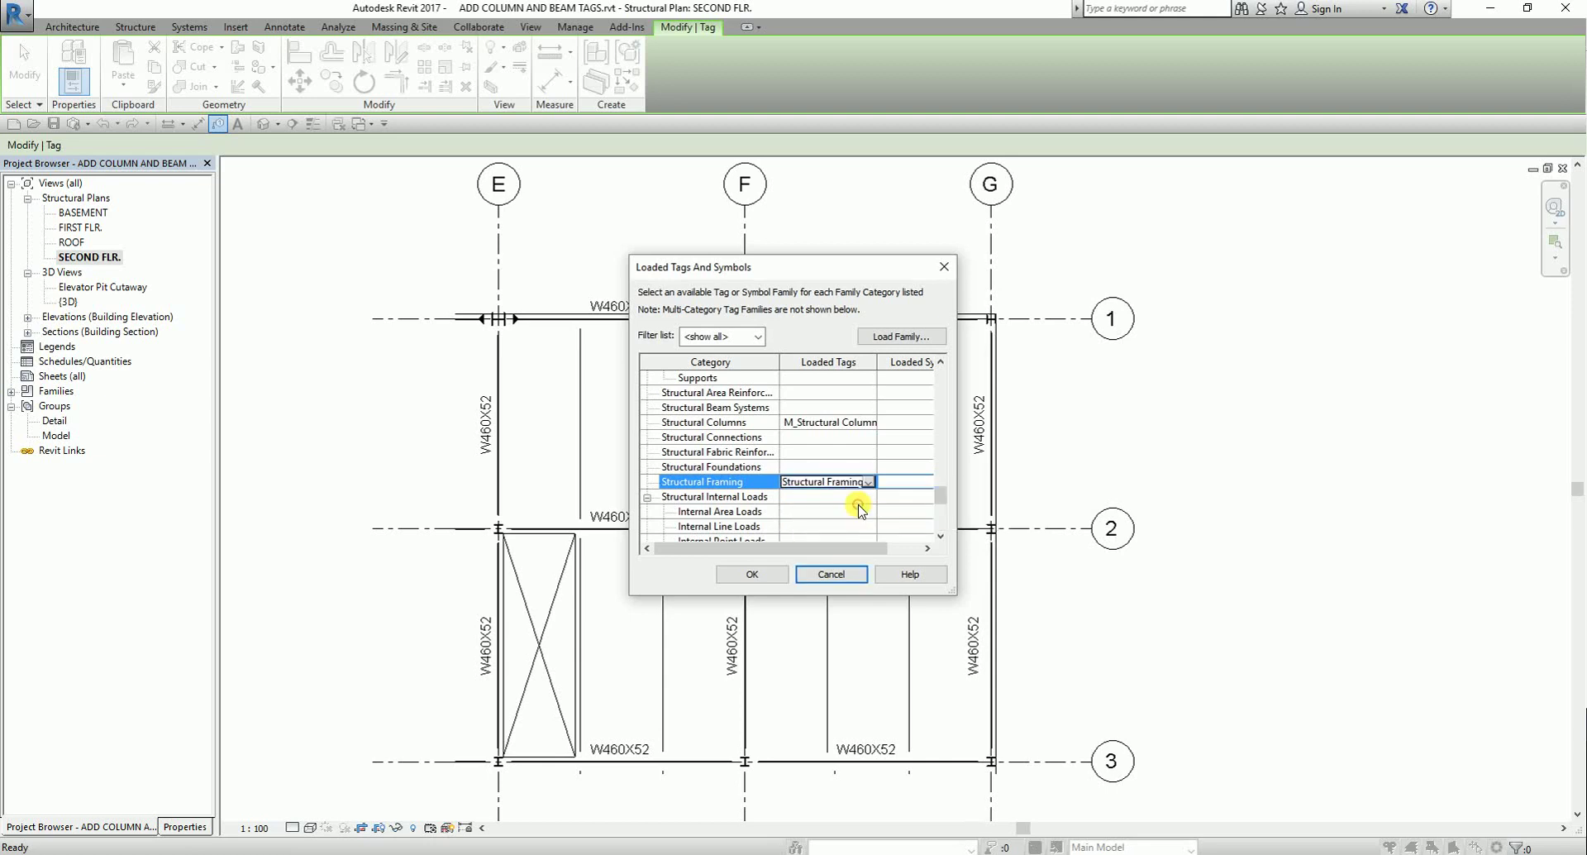
- Accept the loaded tags and tag the four W310X38.7 joists in bays F–G and E–F
{"action": "left_click", "coordinate": [759, 574]}
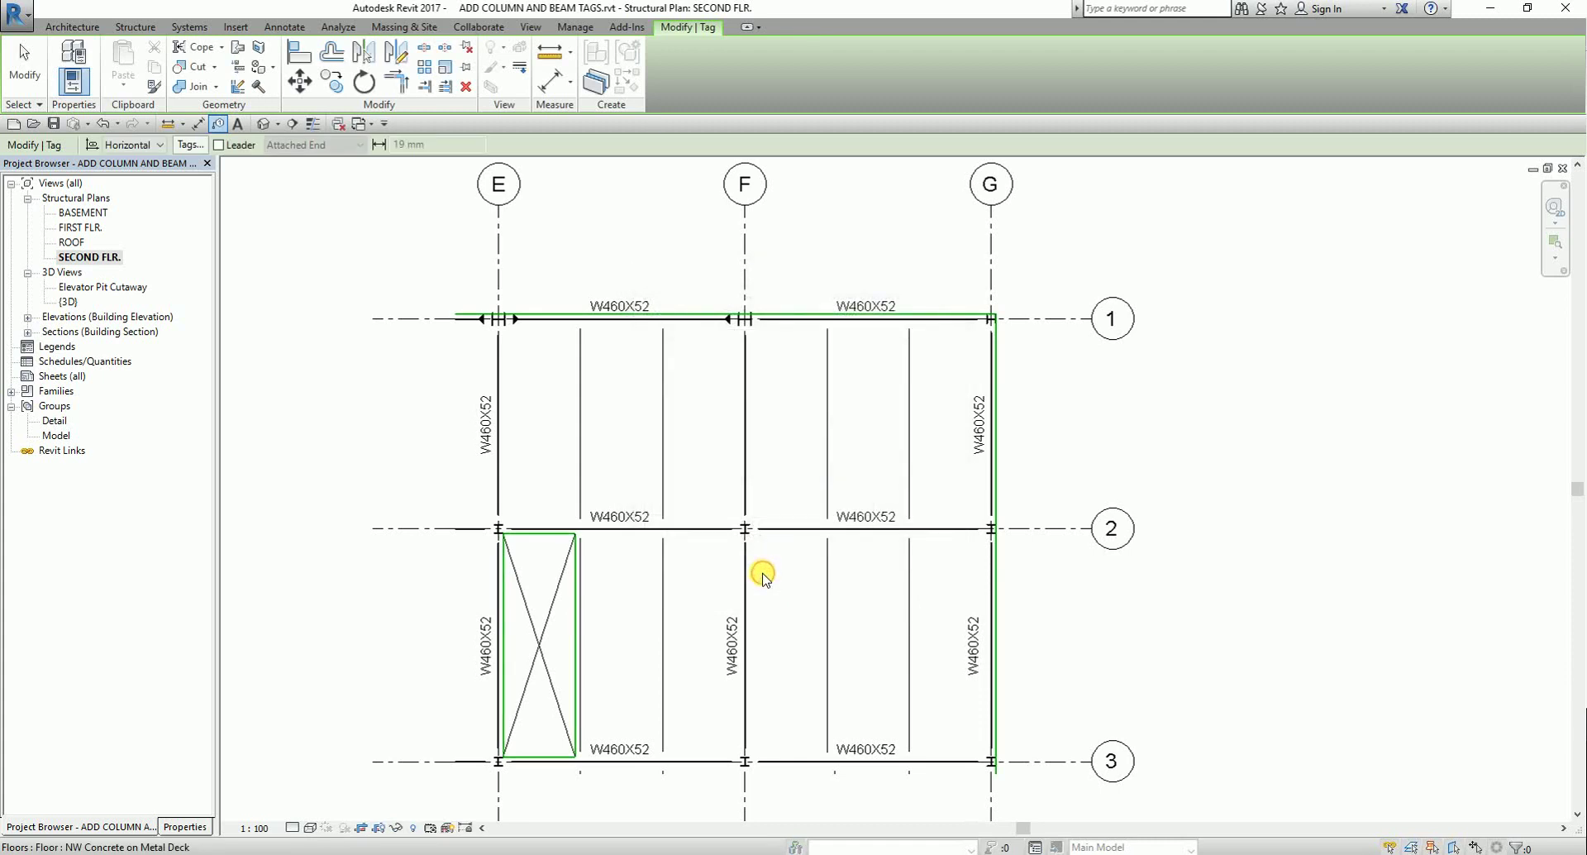
{"action": "left_click", "coordinate": [912, 425]}
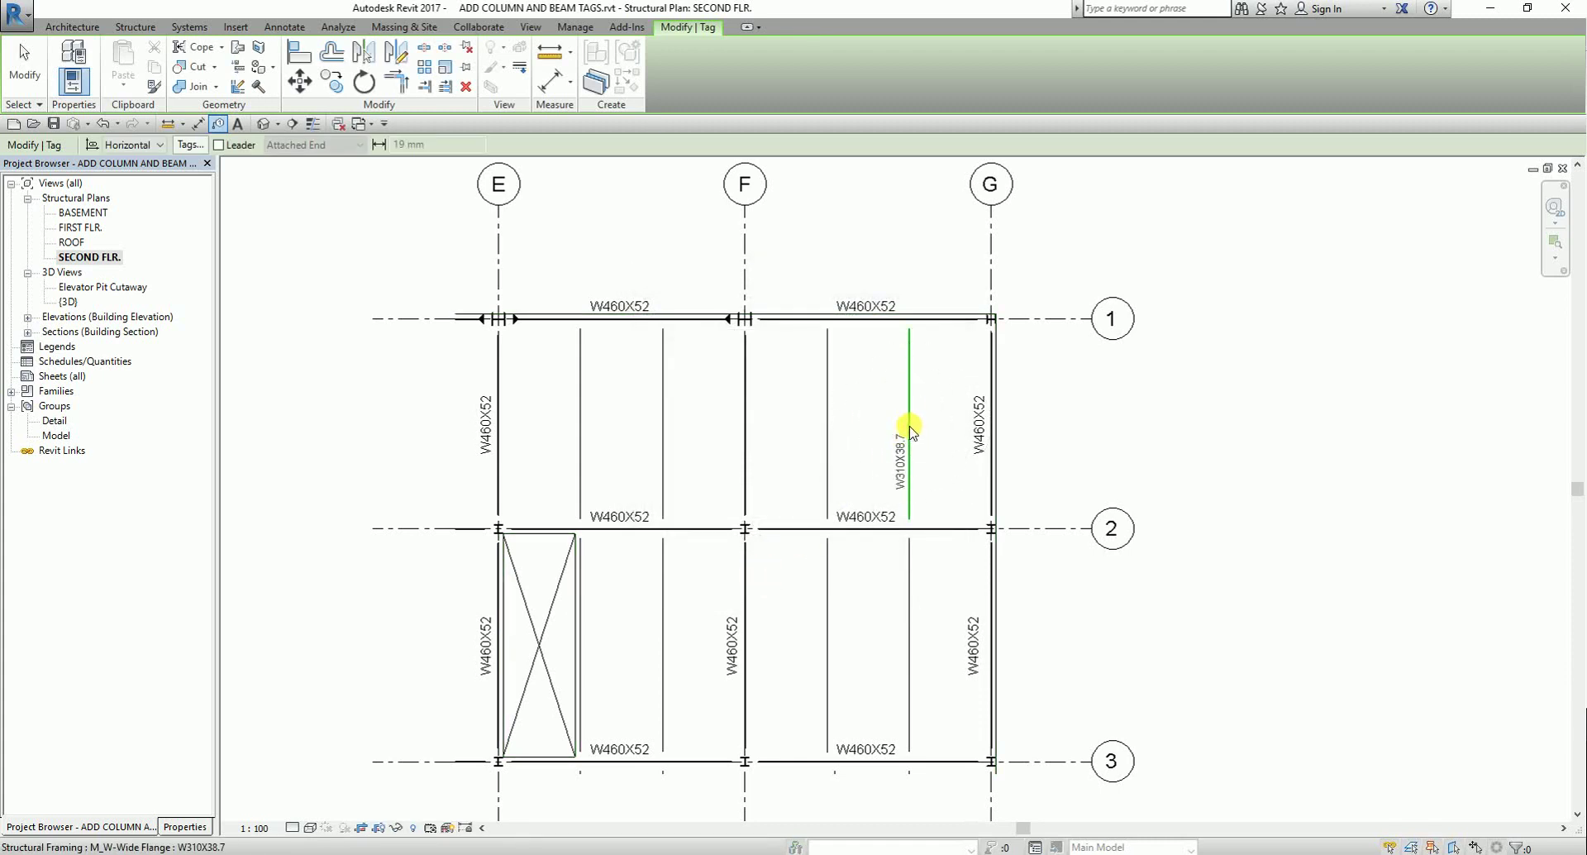
{"action": "left_click", "coordinate": [829, 429]}
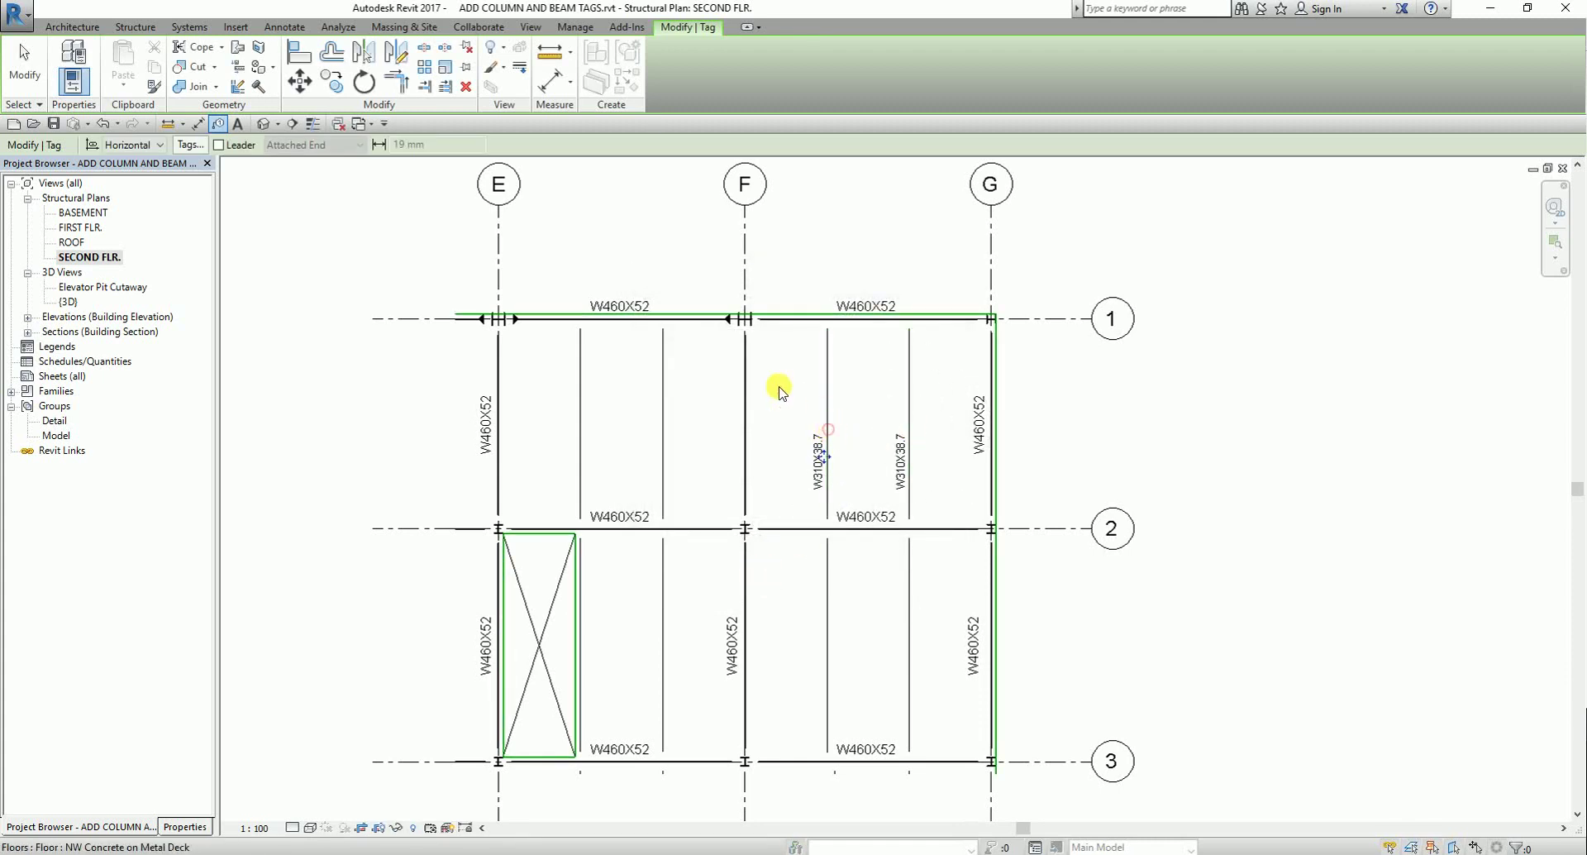
{"action": "left_click", "coordinate": [666, 442]}
{"action": "left_click", "coordinate": [581, 434]}
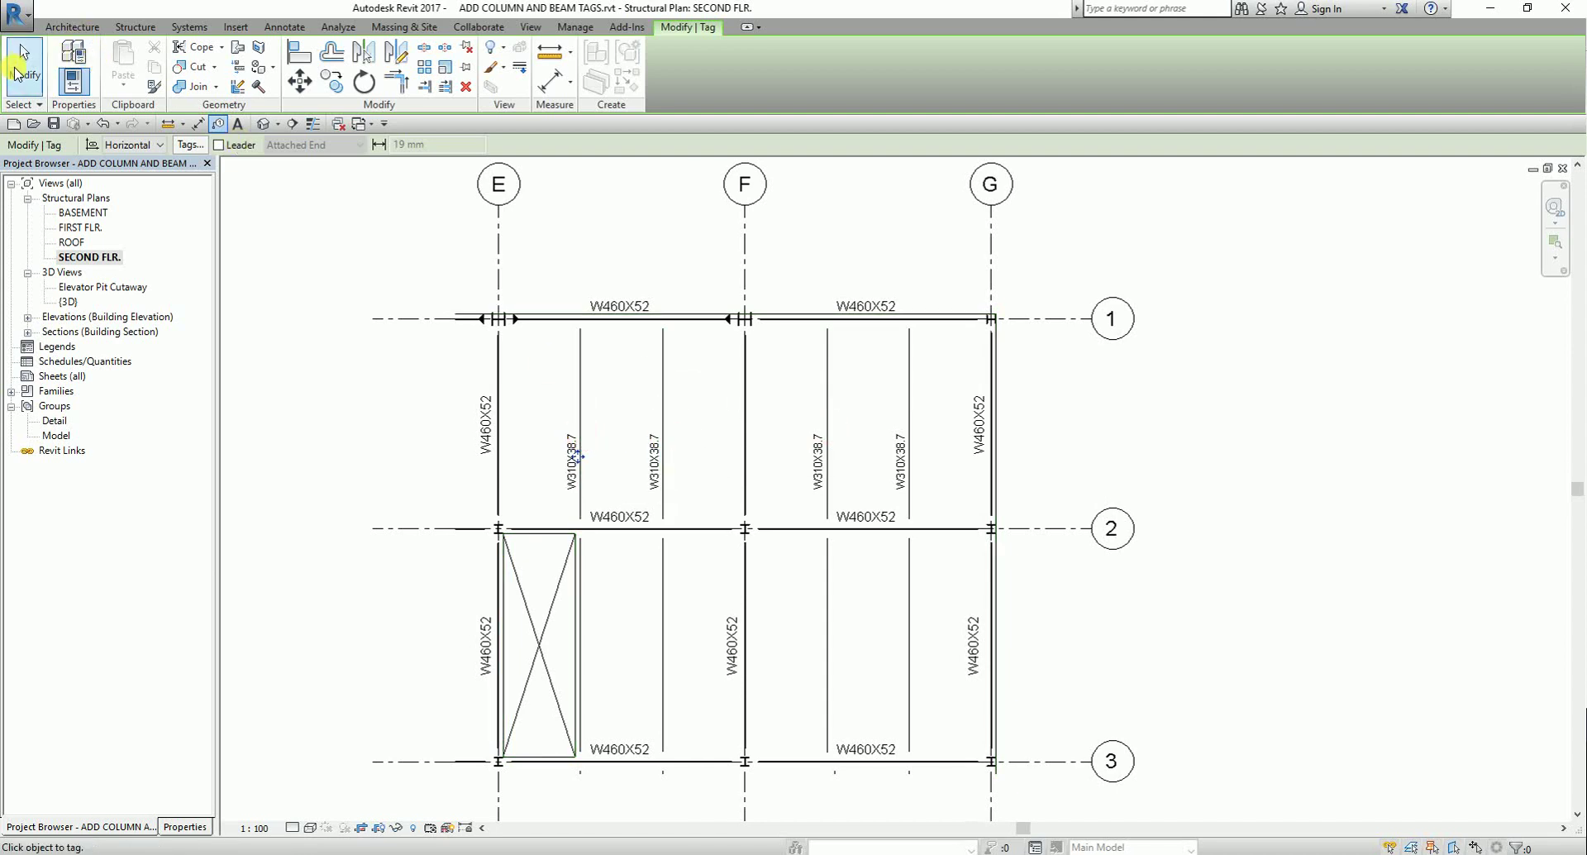
{"action": "left_click", "coordinate": [21, 72]}
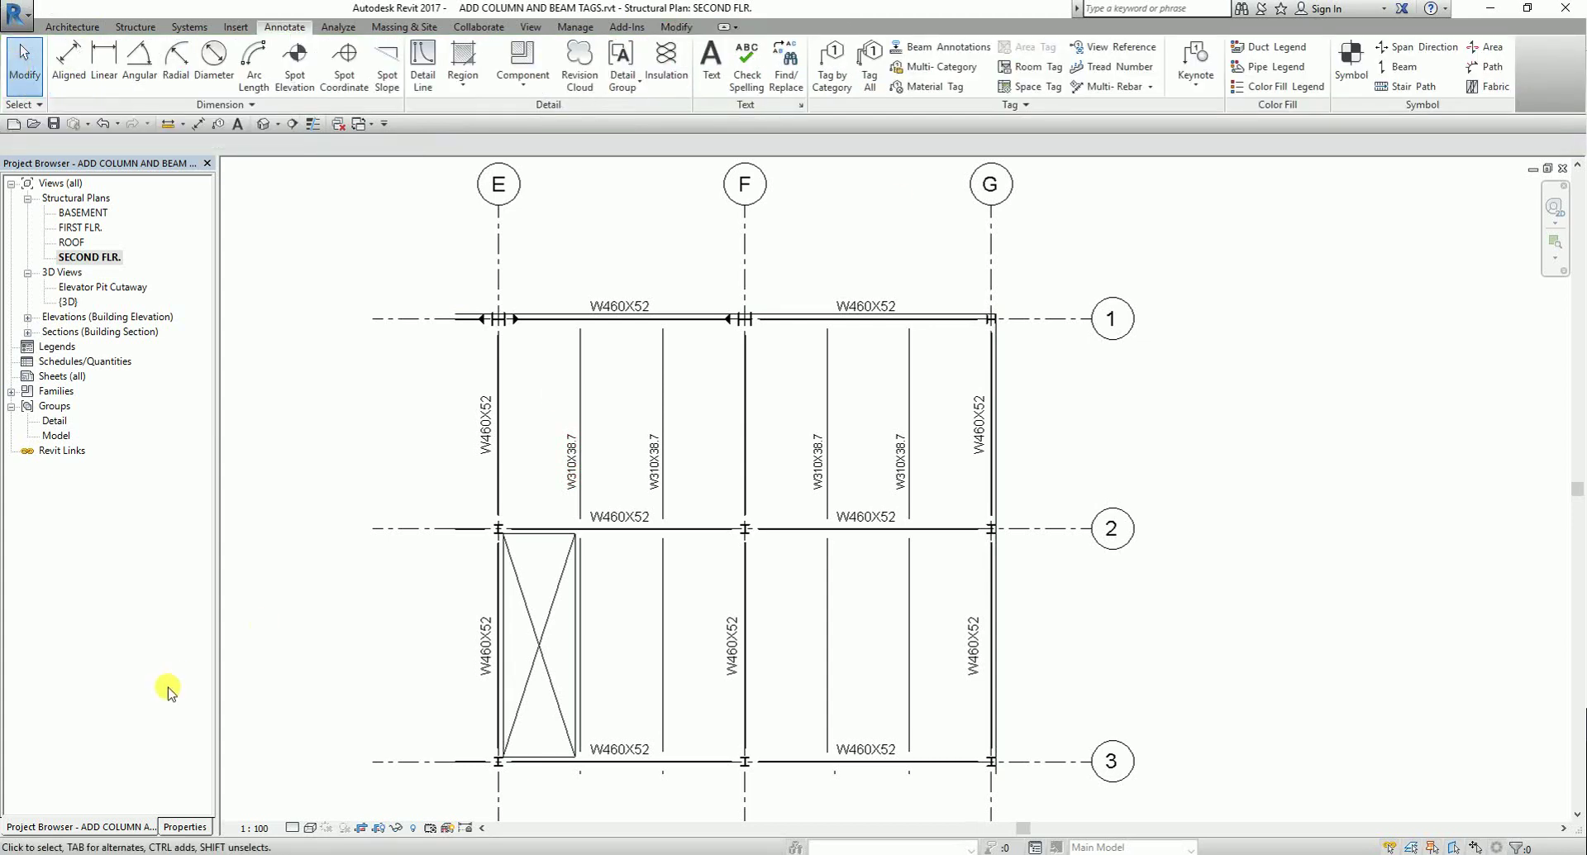
- Select the four tagged W310X38.7 joists in bays F–G and E–F and show their properties
{"action": "left_click", "coordinate": [912, 389]}
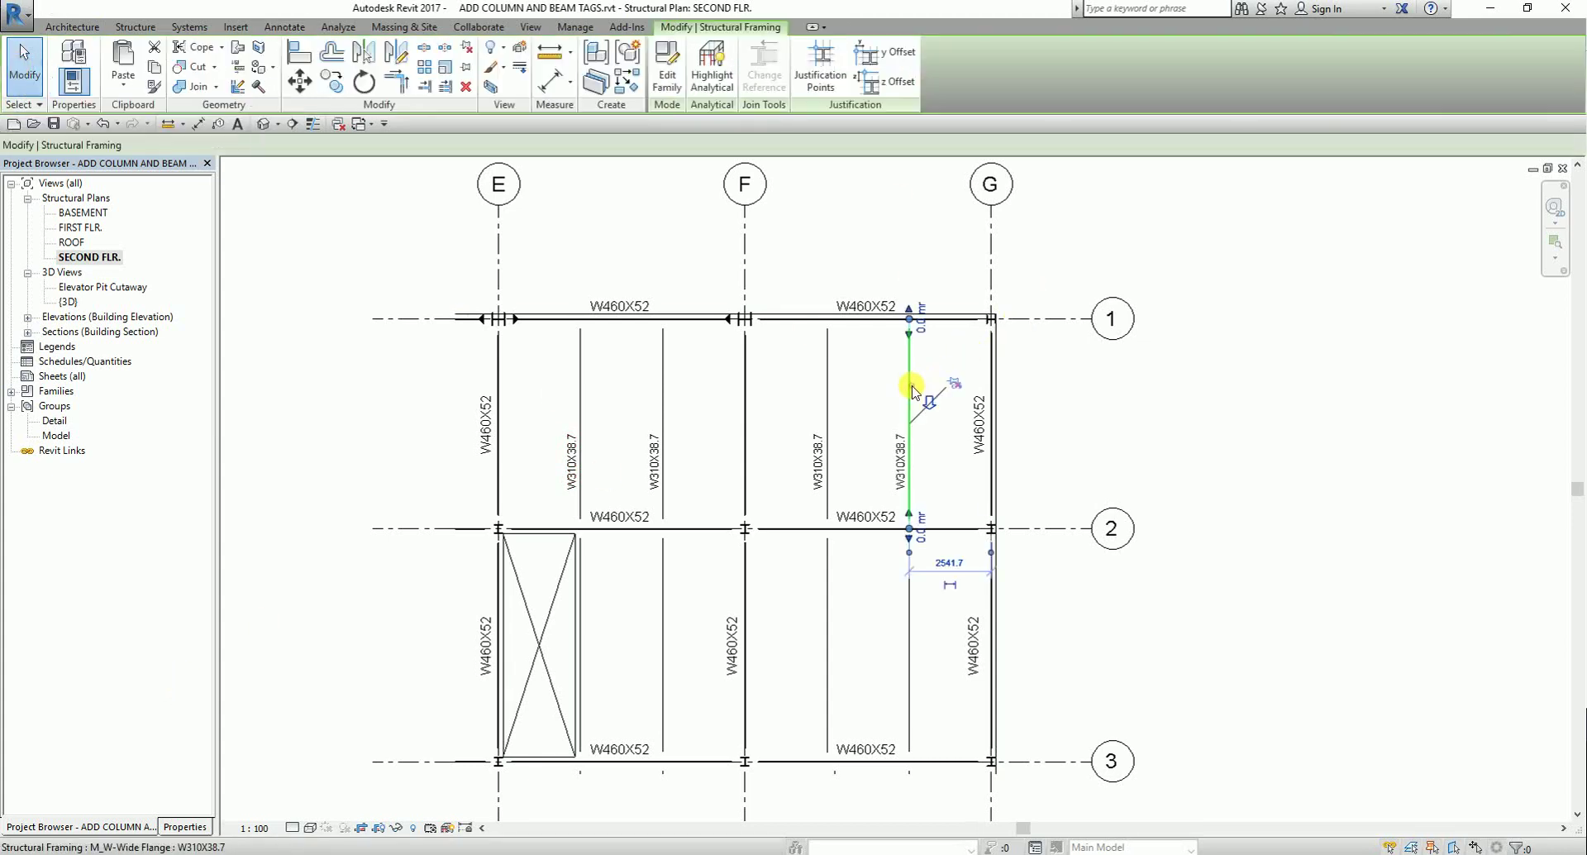
{"action": "left_click", "coordinate": [825, 378], "text": "ctrl"}
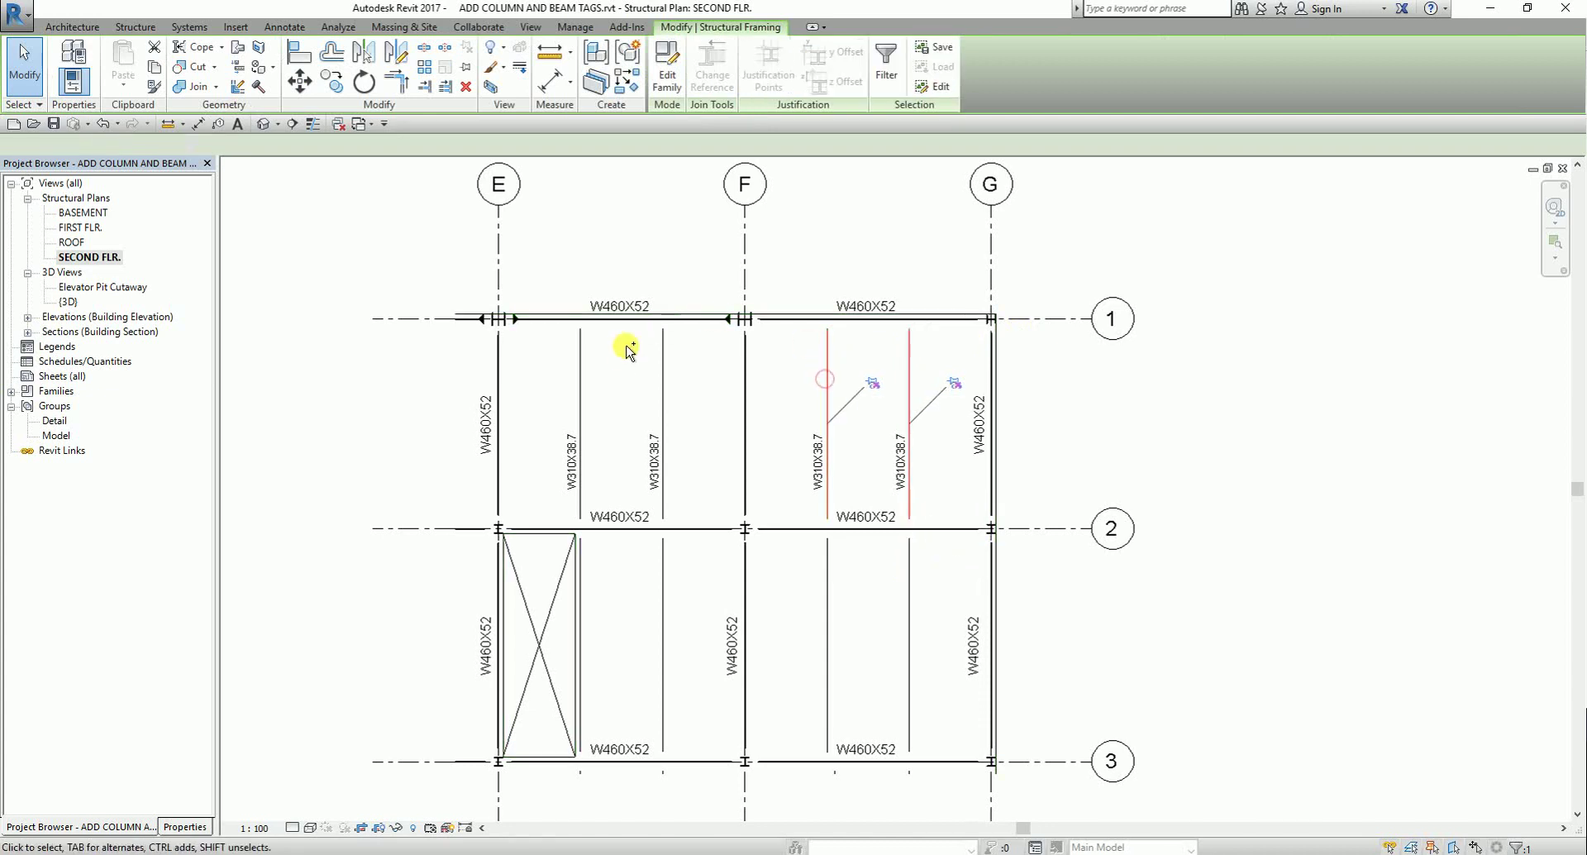
{"action": "left_click", "coordinate": [662, 368], "text": "ctrl"}
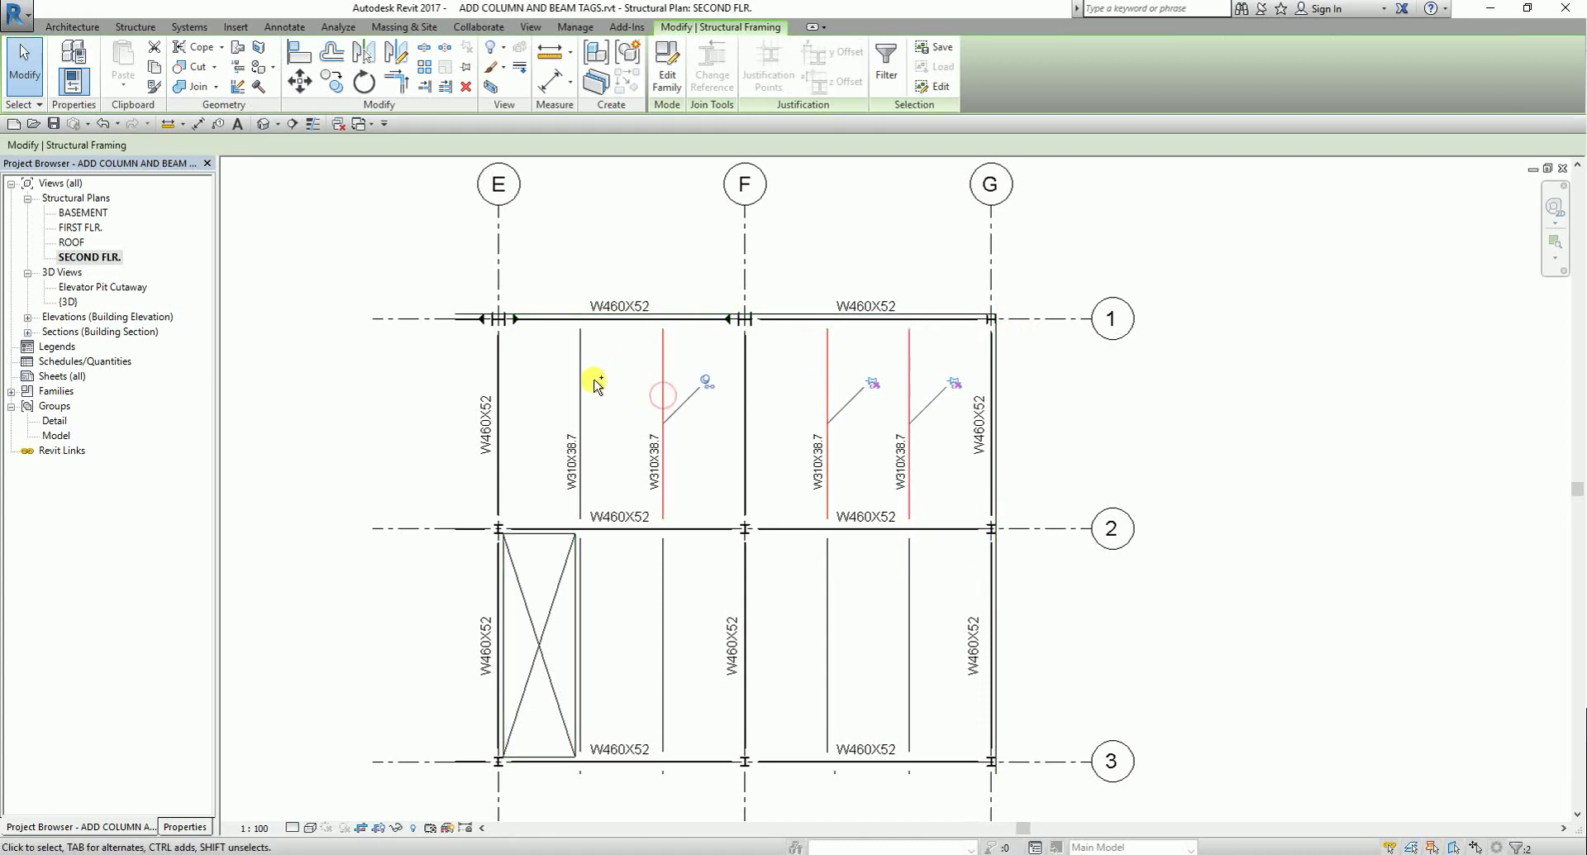
{"action": "left_click", "coordinate": [581, 388], "text": "ctrl"}
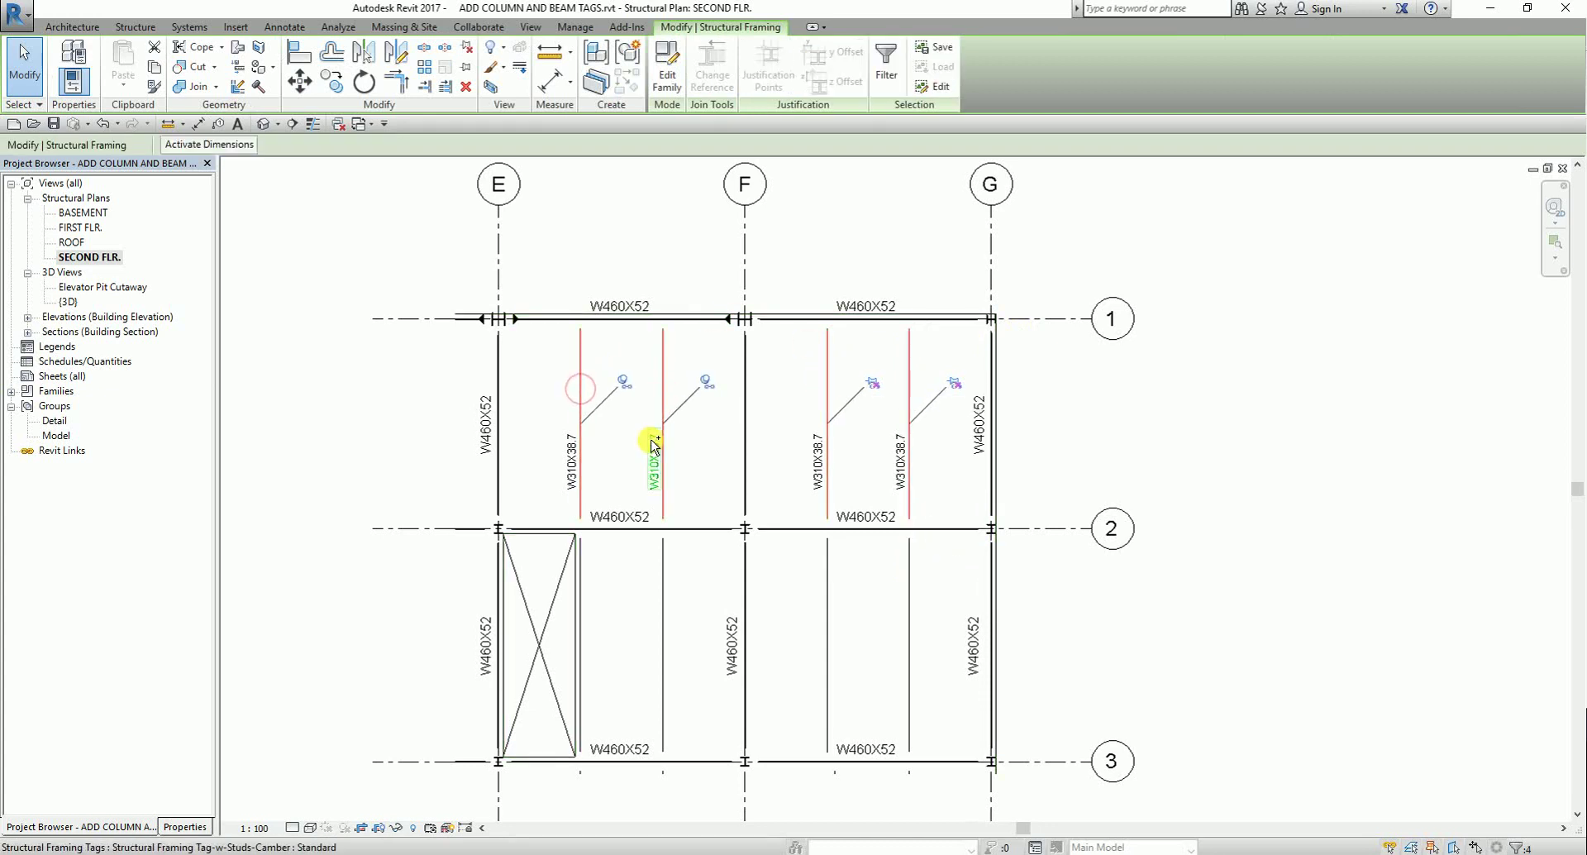
{"action": "left_click", "coordinate": [186, 827]}
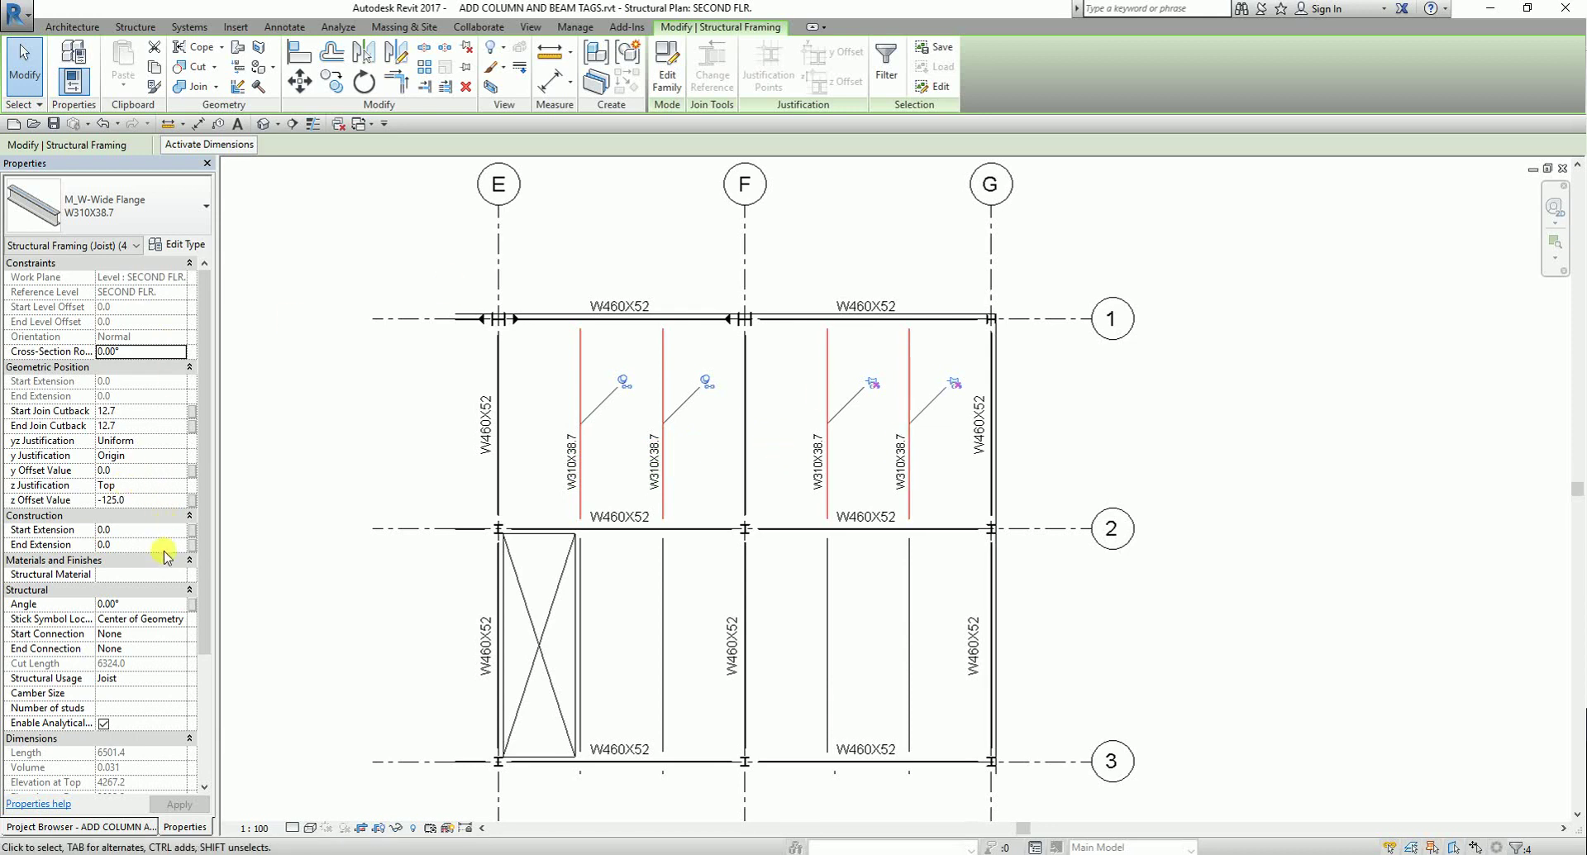
- Set Camber Size to c=25mm and Number of studs to 22 for the joists, and apply
{"action": "left_click", "coordinate": [113, 696]}
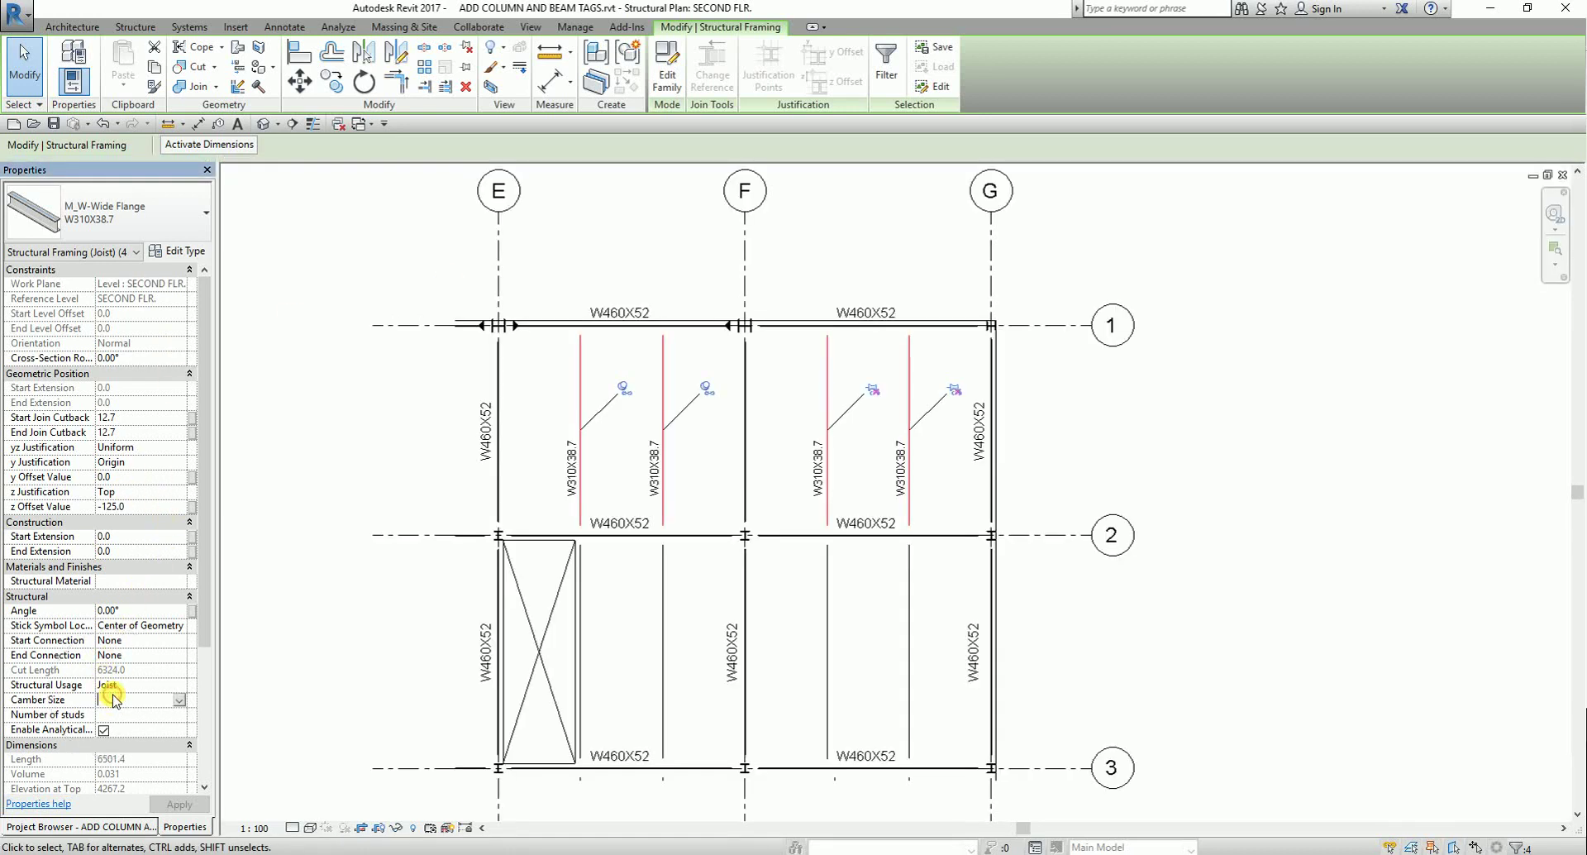
{"action": "left_click", "coordinate": [114, 696]}
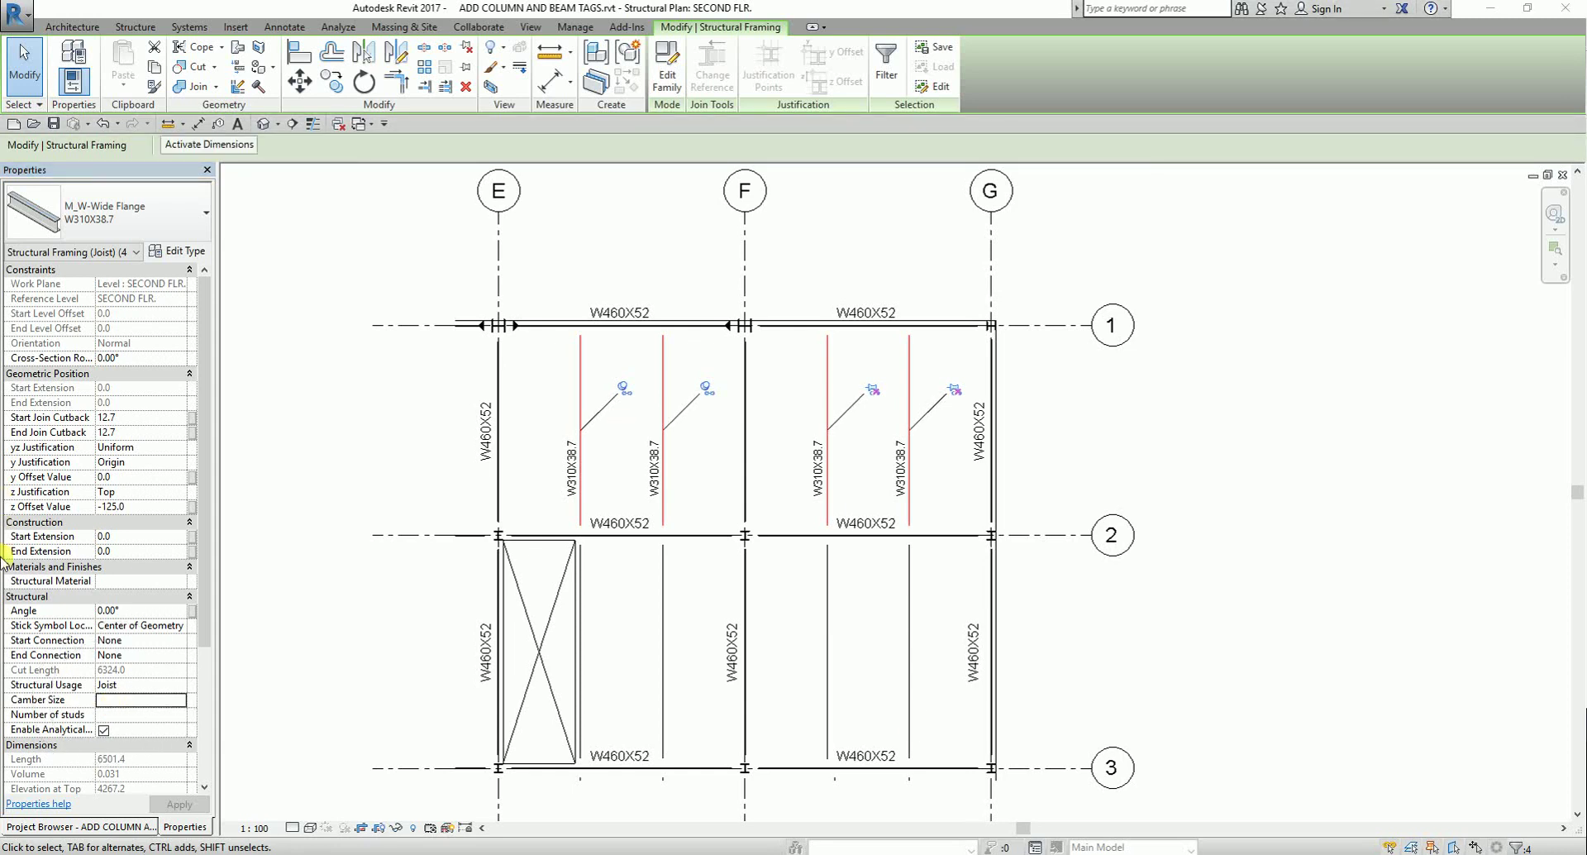
{"action": "left_click", "coordinate": [134, 697]}
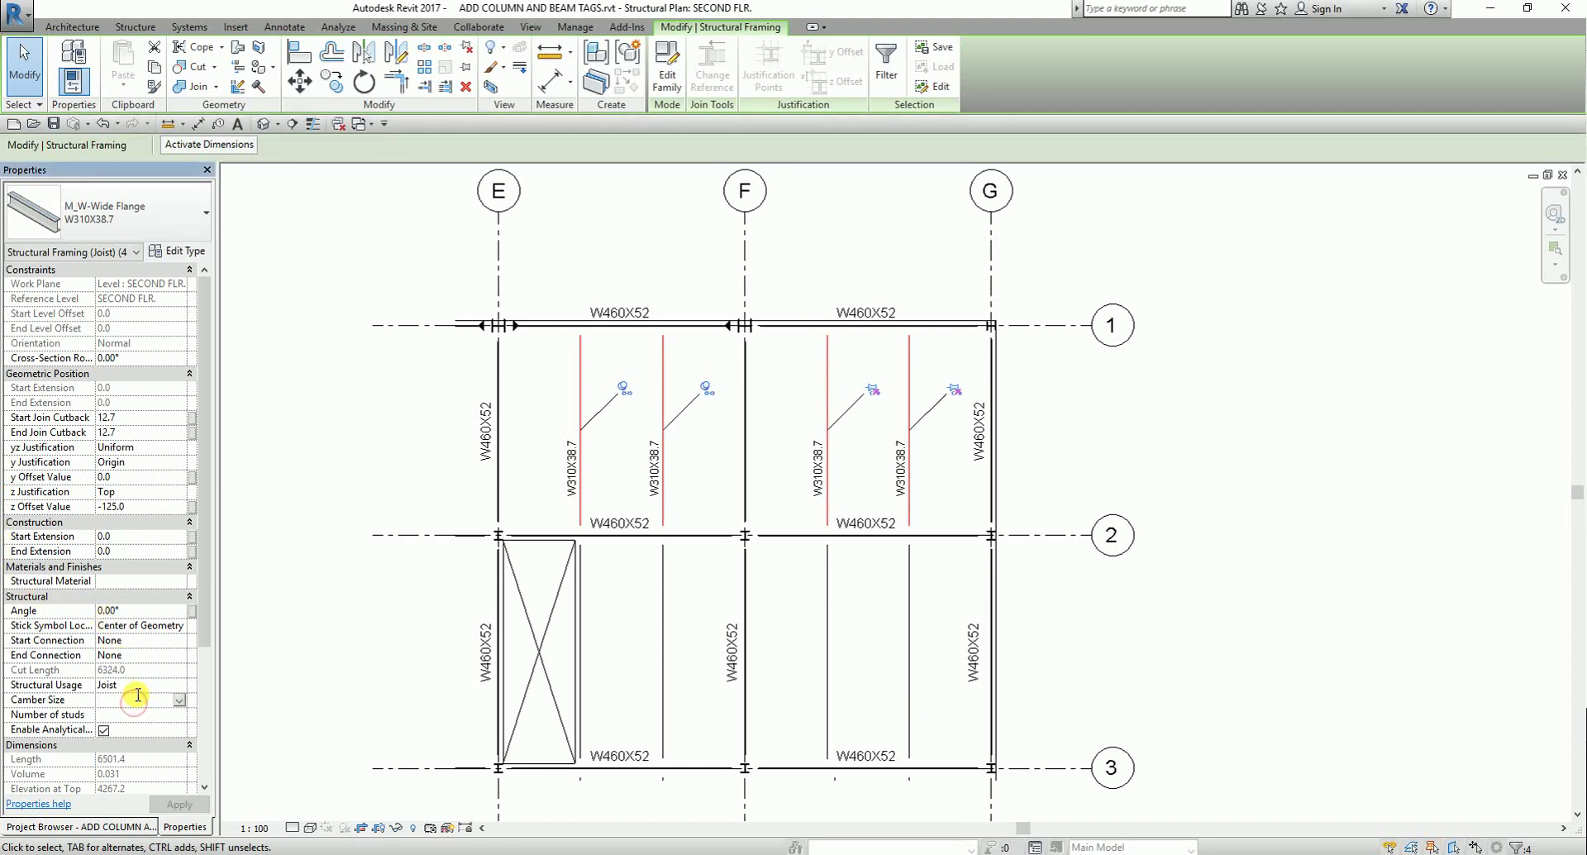
{"action": "type", "text": "C"}
{"action": "key", "text": "BackSpace"}
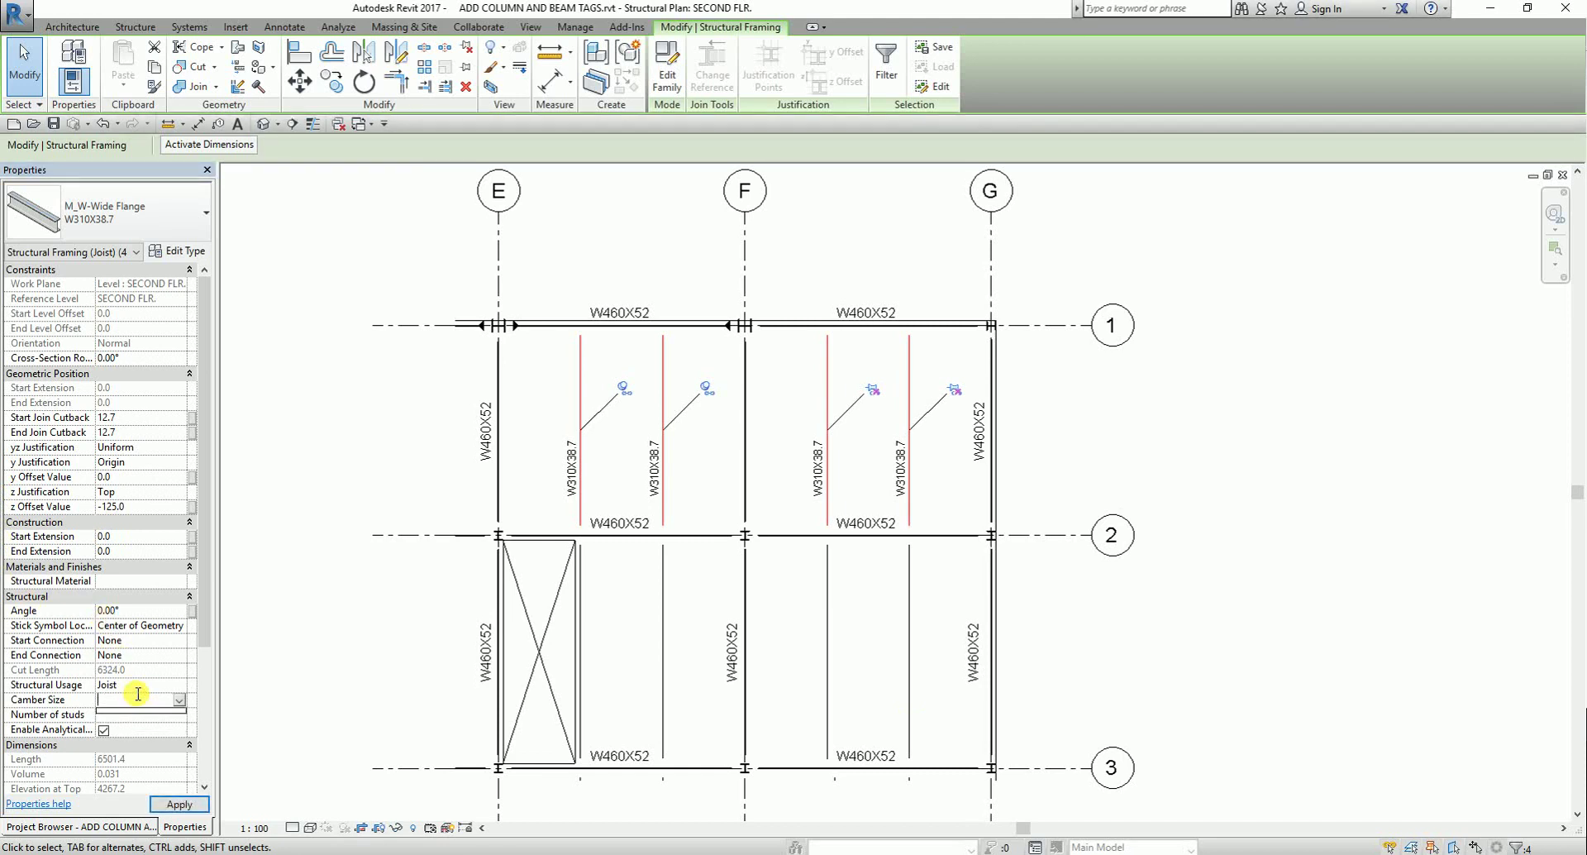
{"action": "type", "text": "c=25mm"}
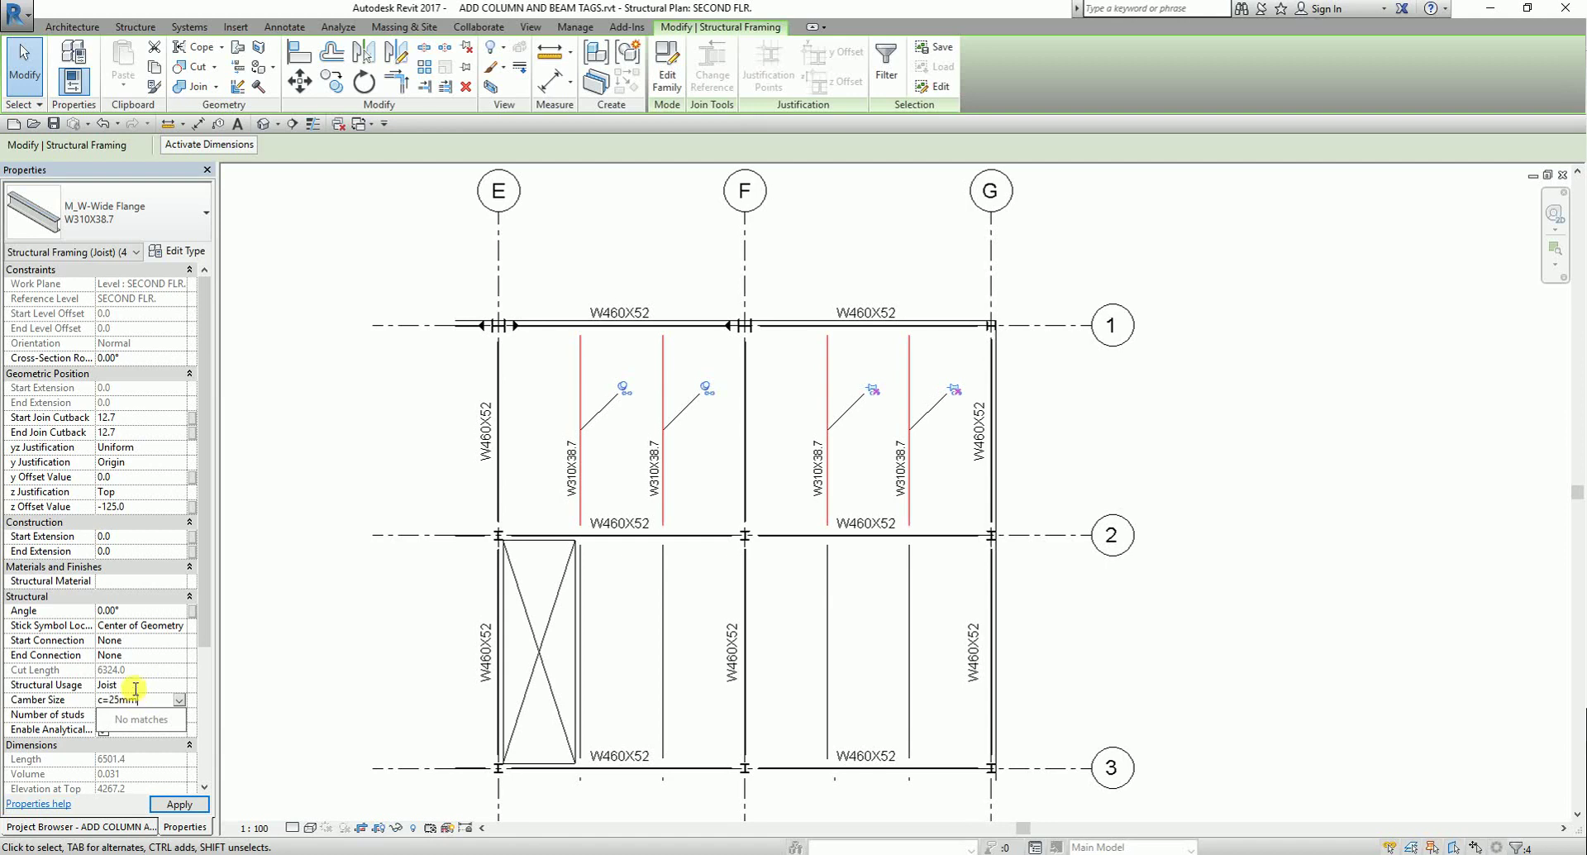
{"action": "left_click", "coordinate": [133, 716]}
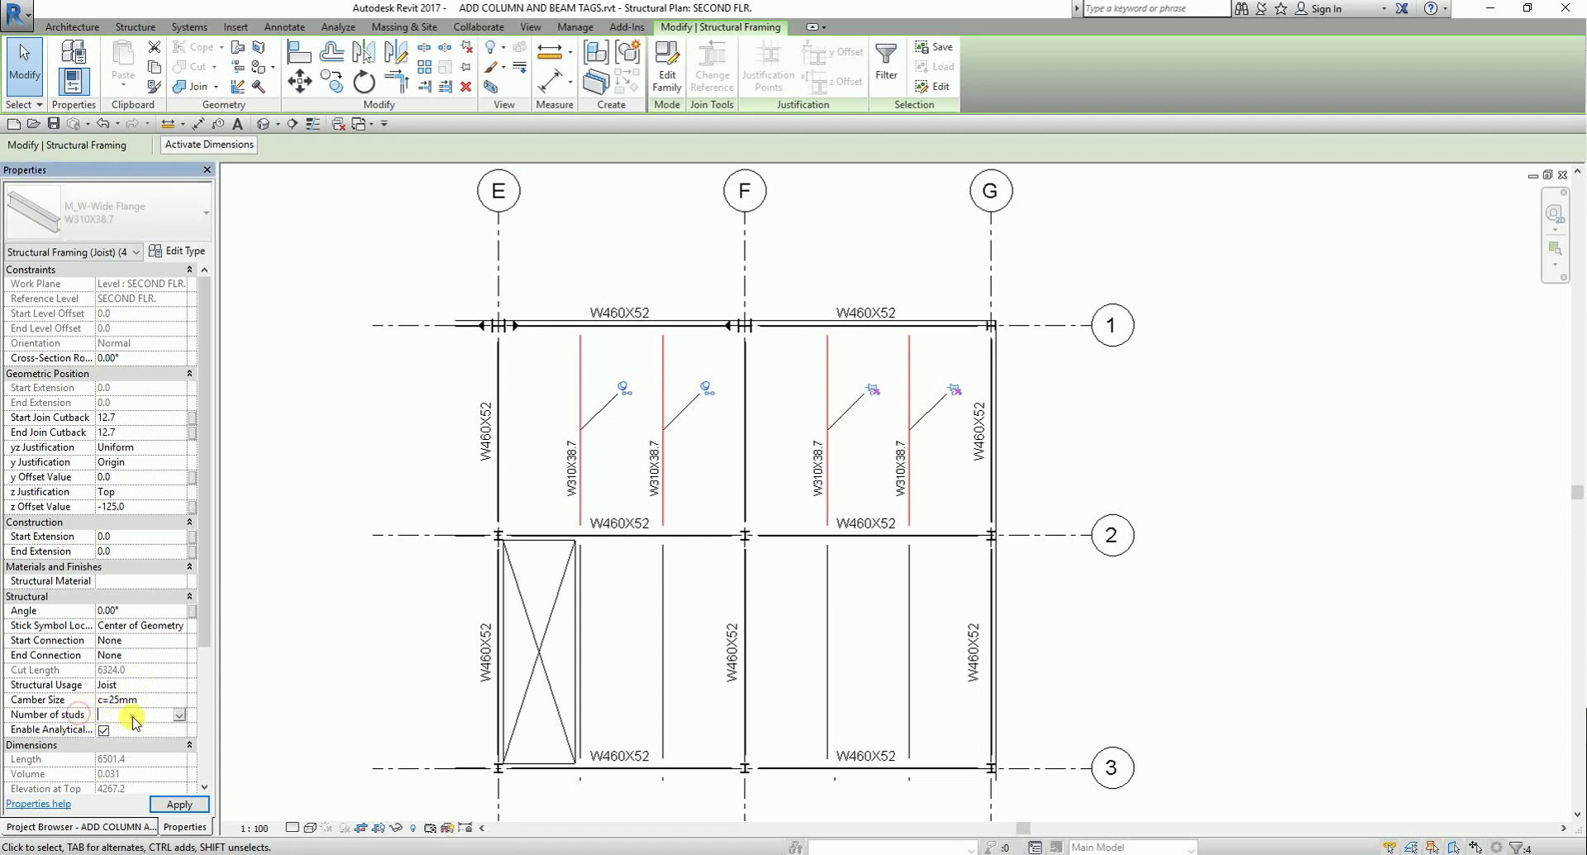
{"action": "left_click", "coordinate": [133, 716]}
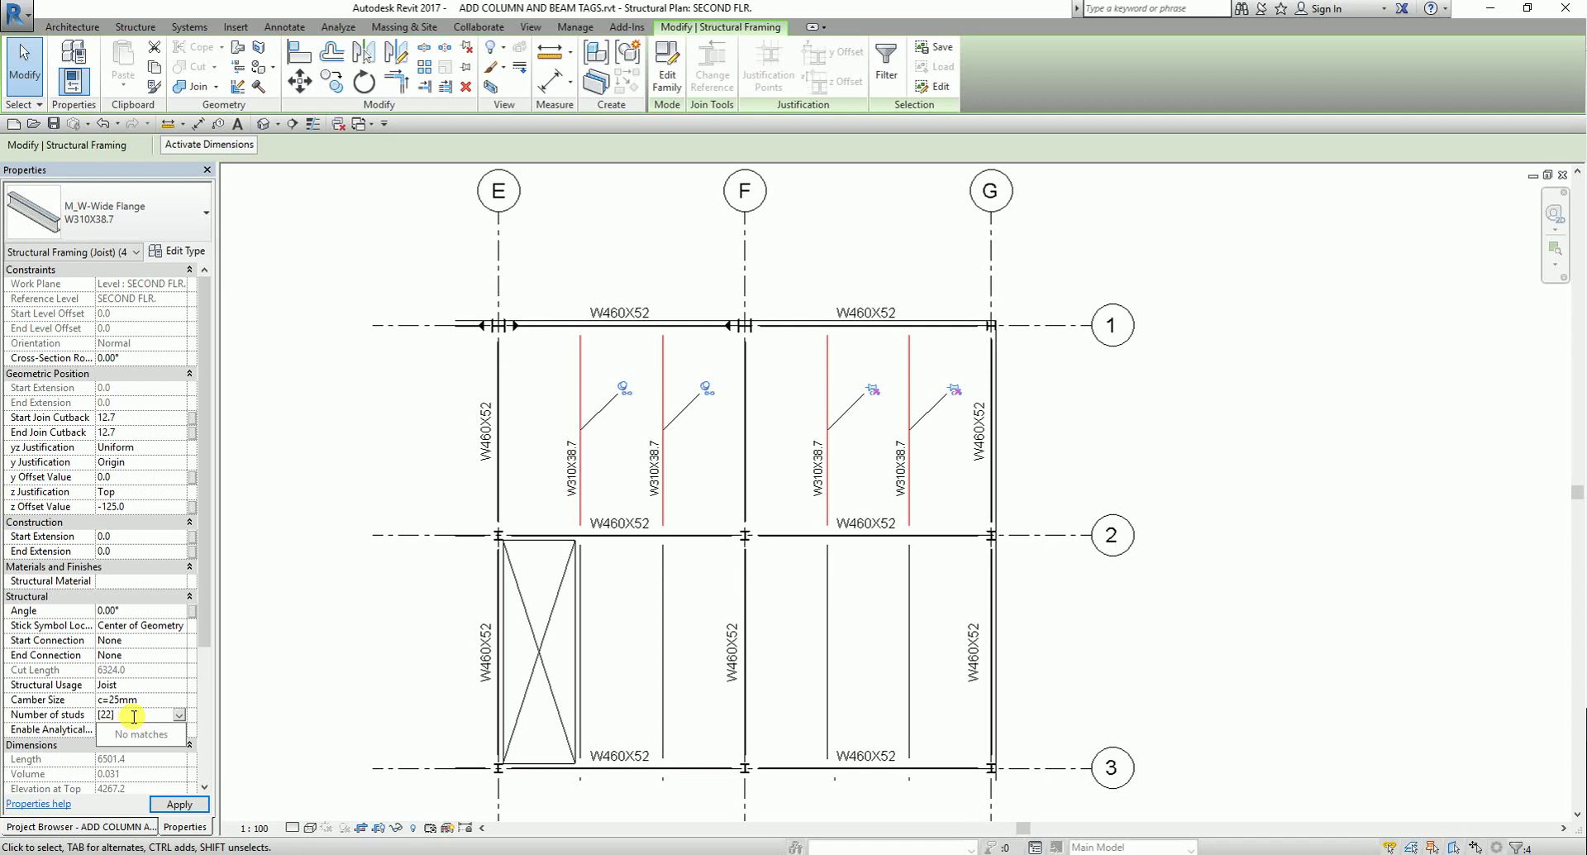
{"action": "left_click", "coordinate": [179, 805]}
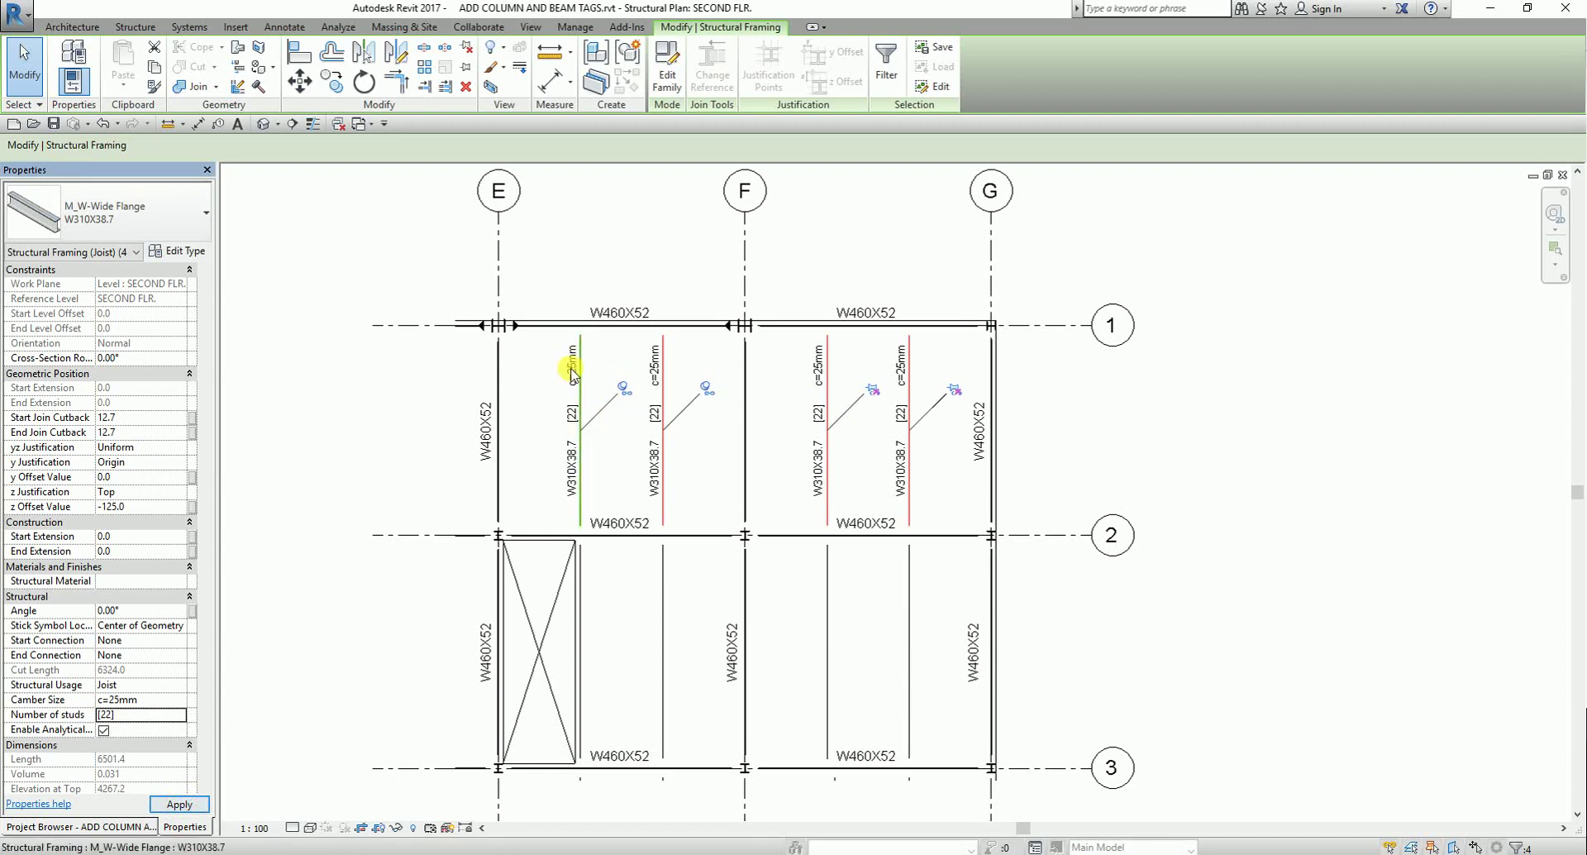
- Check the updated joist tags in bays F–G and E–F, then clear the selection
{"action": "left_click", "coordinate": [913, 381]}
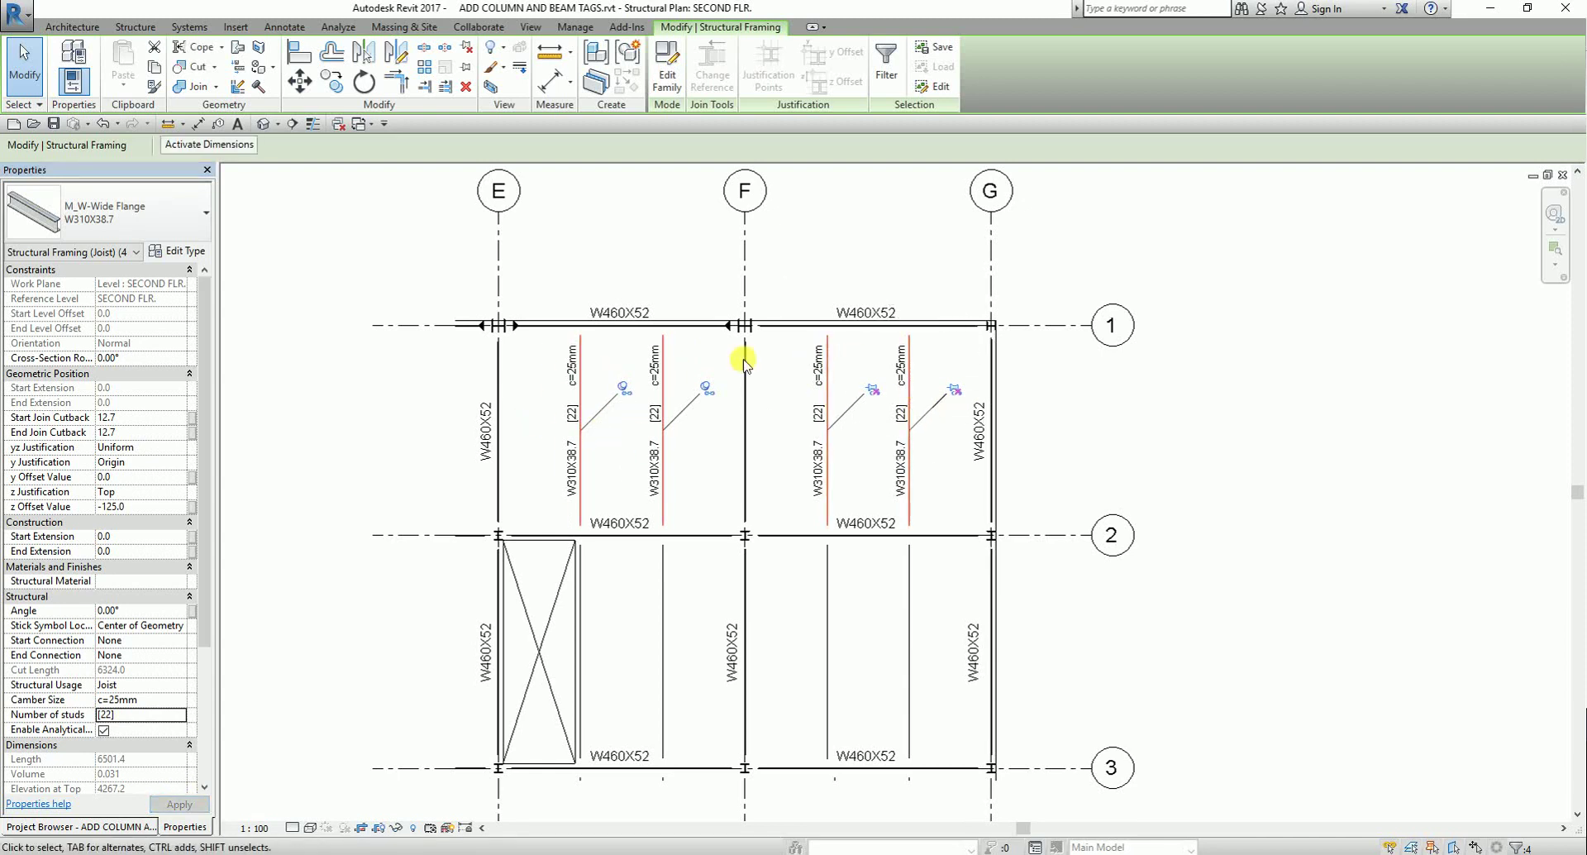
{"action": "left_click", "coordinate": [564, 366]}
{"action": "left_click", "coordinate": [1033, 431]}
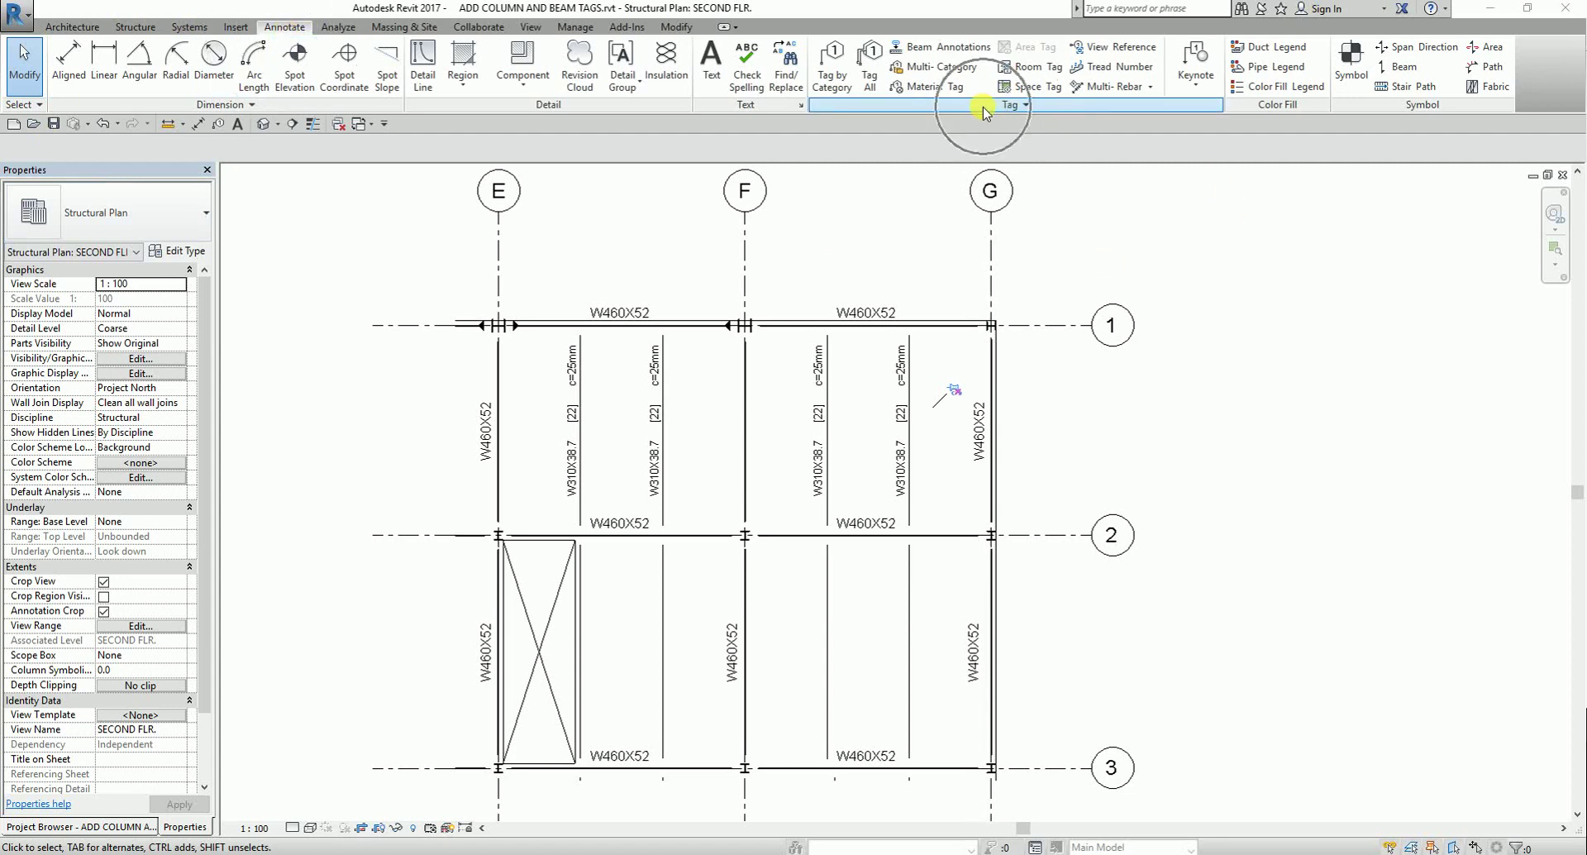
- Set Beam Annotations to cover all beams in the current view and remove existing beam tags
{"action": "left_click", "coordinate": [963, 50]}
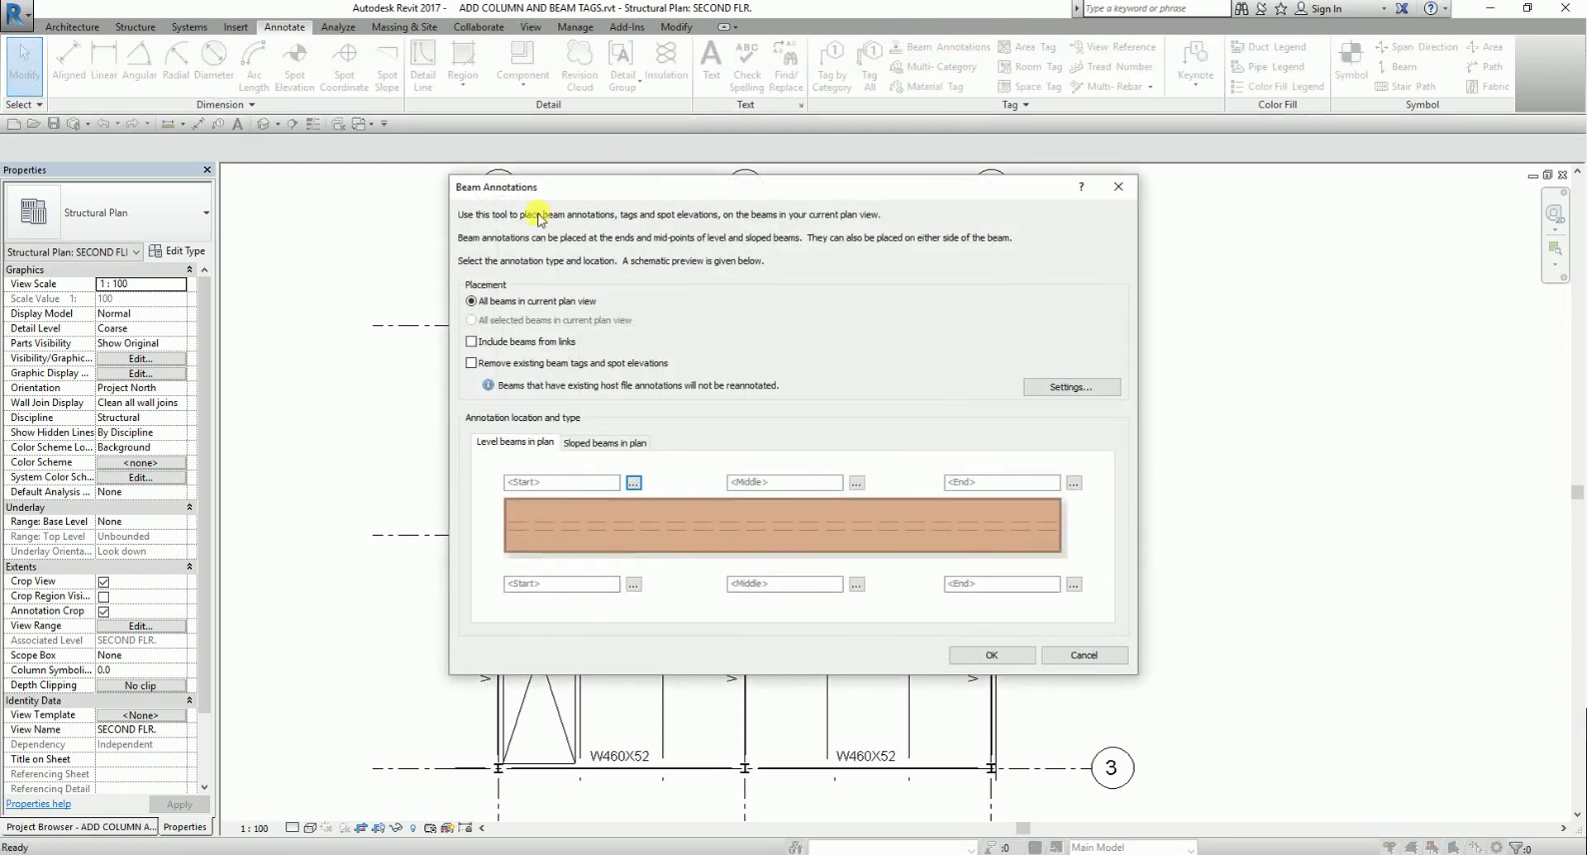
{"action": "left_click", "coordinate": [497, 192]}
{"action": "left_click", "coordinate": [512, 305]}
{"action": "left_click", "coordinate": [471, 364]}
{"action": "double_click", "coordinate": [473, 364]}
- Place a Structural Framing Tag : Standard above each beam's middle
{"action": "left_click", "coordinate": [855, 485]}
{"action": "left_click", "coordinate": [515, 446]}
{"action": "left_click", "coordinate": [859, 485]}
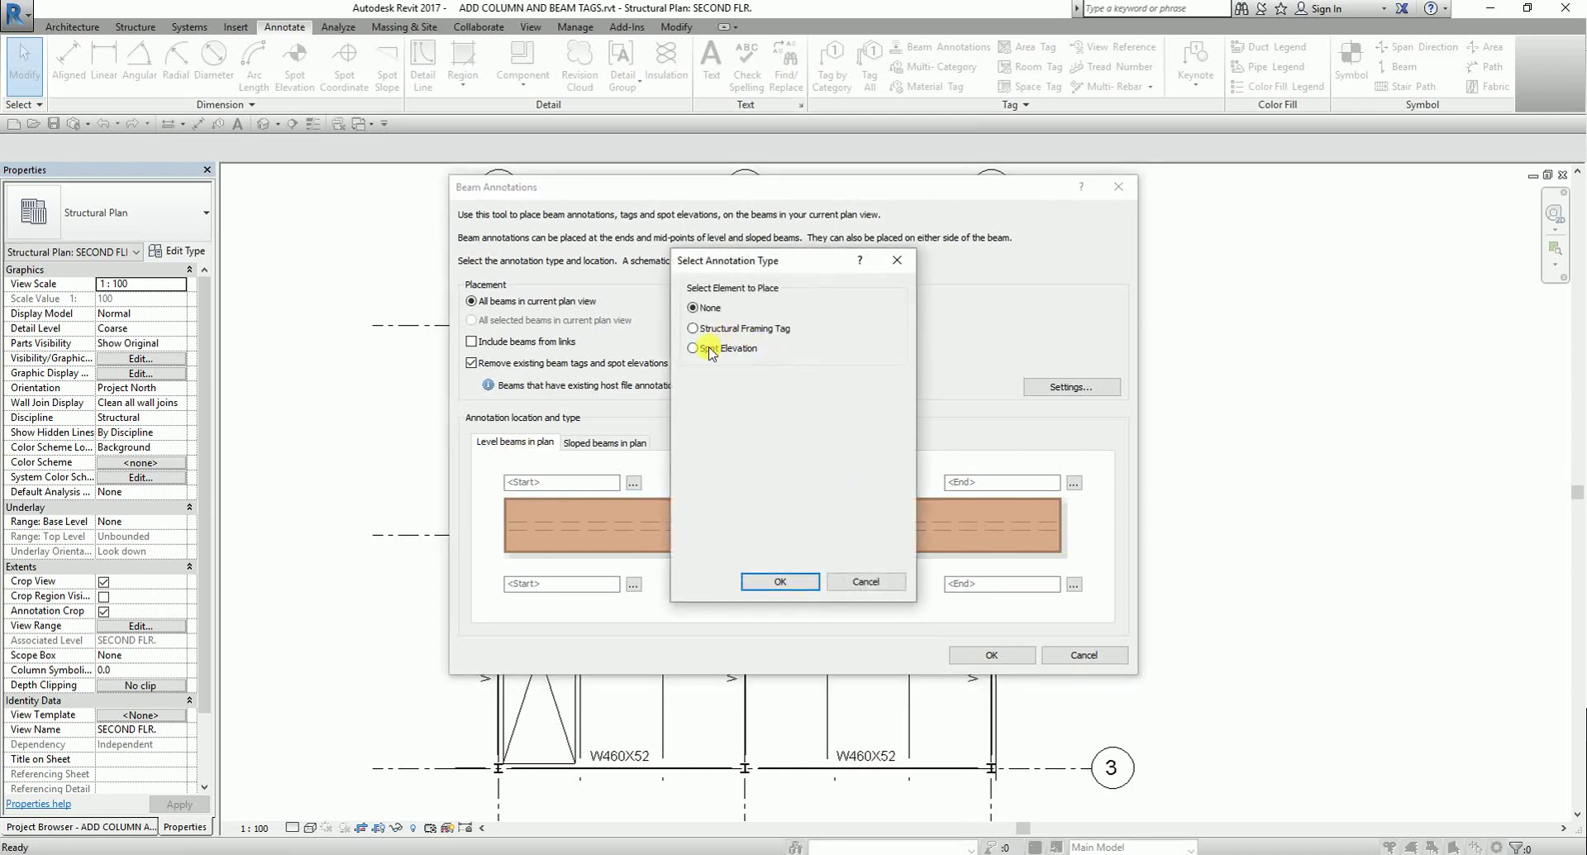
{"action": "left_click", "coordinate": [693, 330]}
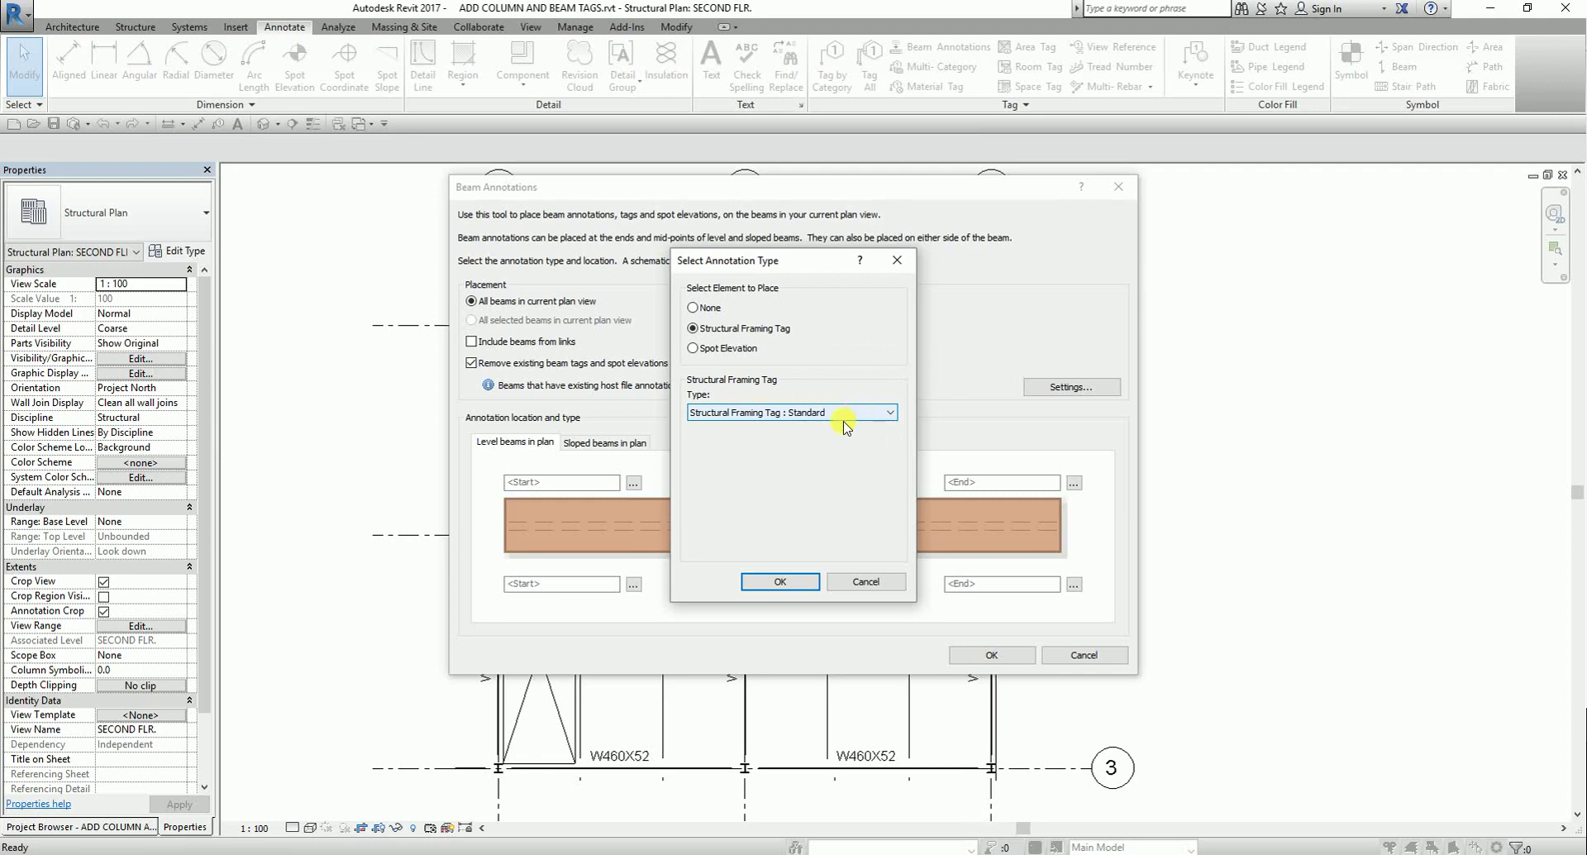
{"action": "left_click", "coordinate": [780, 583]}
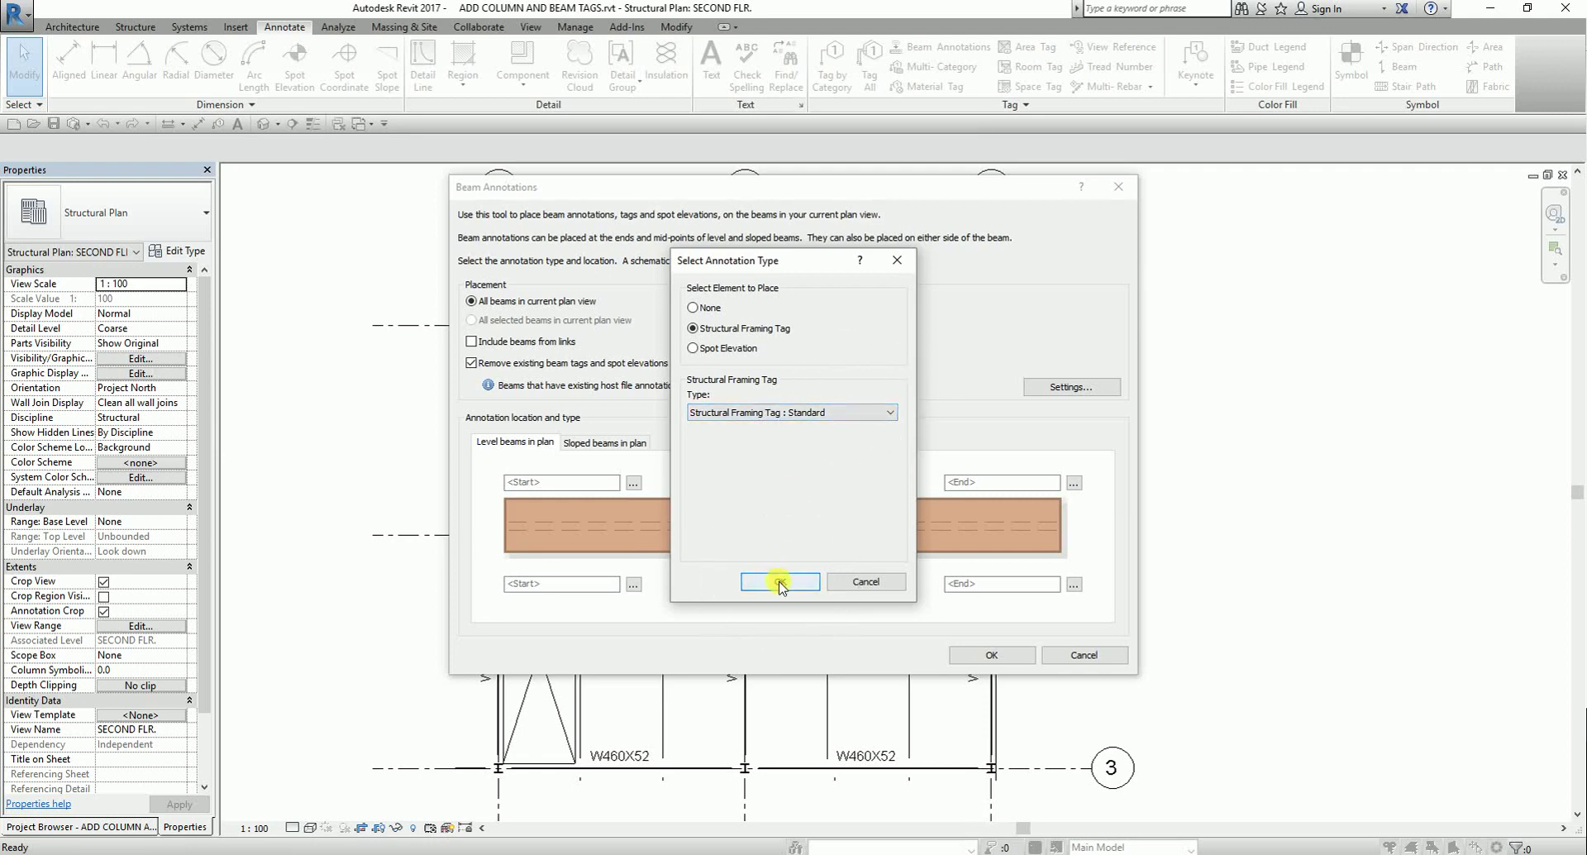
{"action": "left_click", "coordinate": [795, 483]}
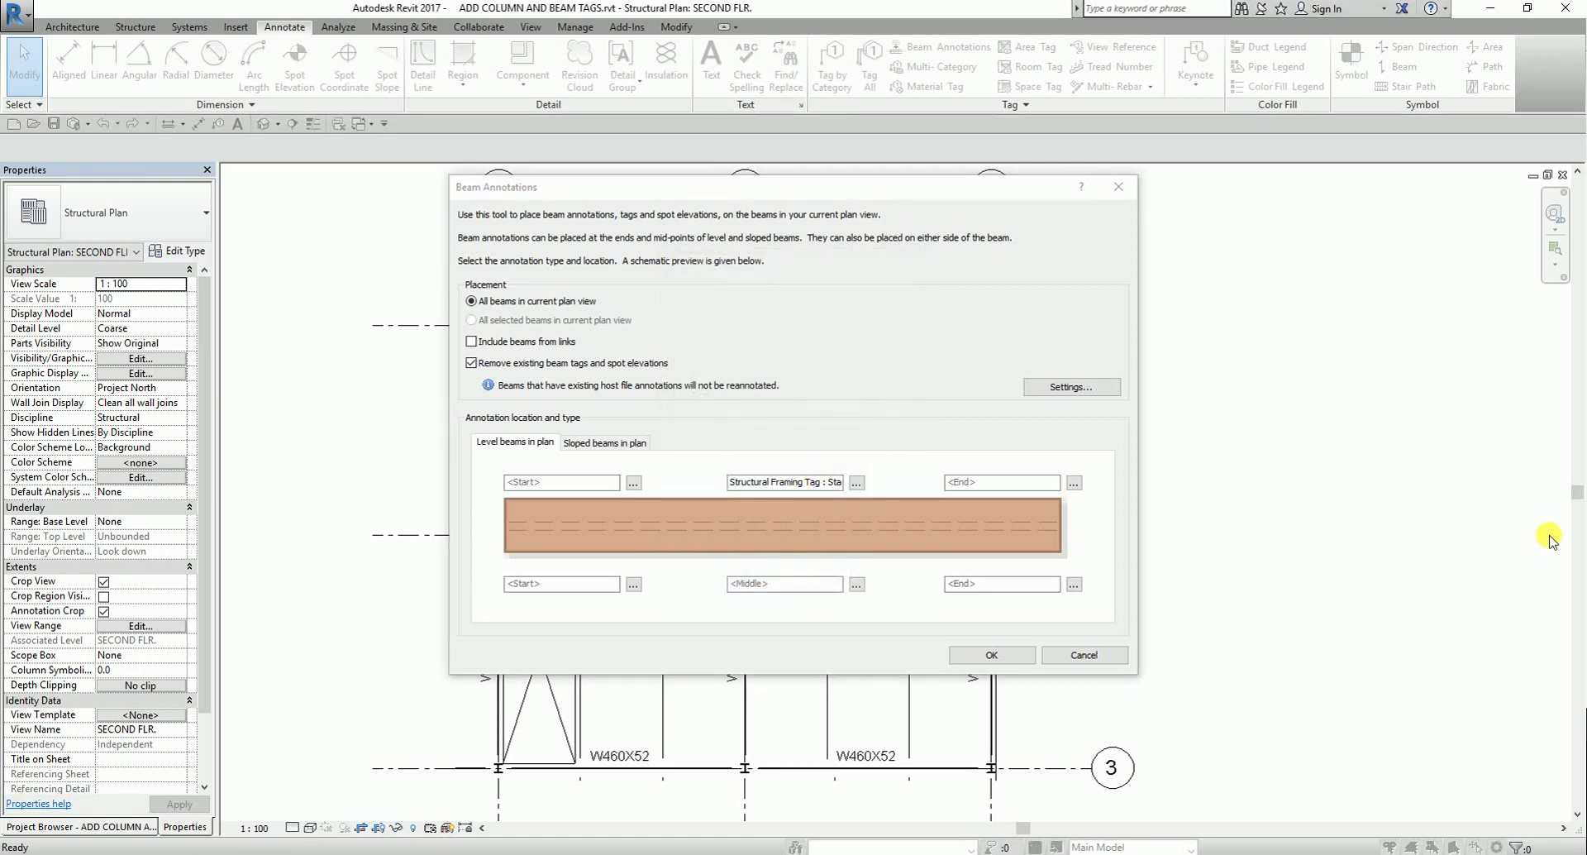
- Put a Plan spot elevation showing Top Elevation below each beam's middle, then run the annotations
{"action": "left_click", "coordinate": [857, 583]}
{"action": "left_click", "coordinate": [692, 348]}
{"action": "left_click", "coordinate": [692, 348]}
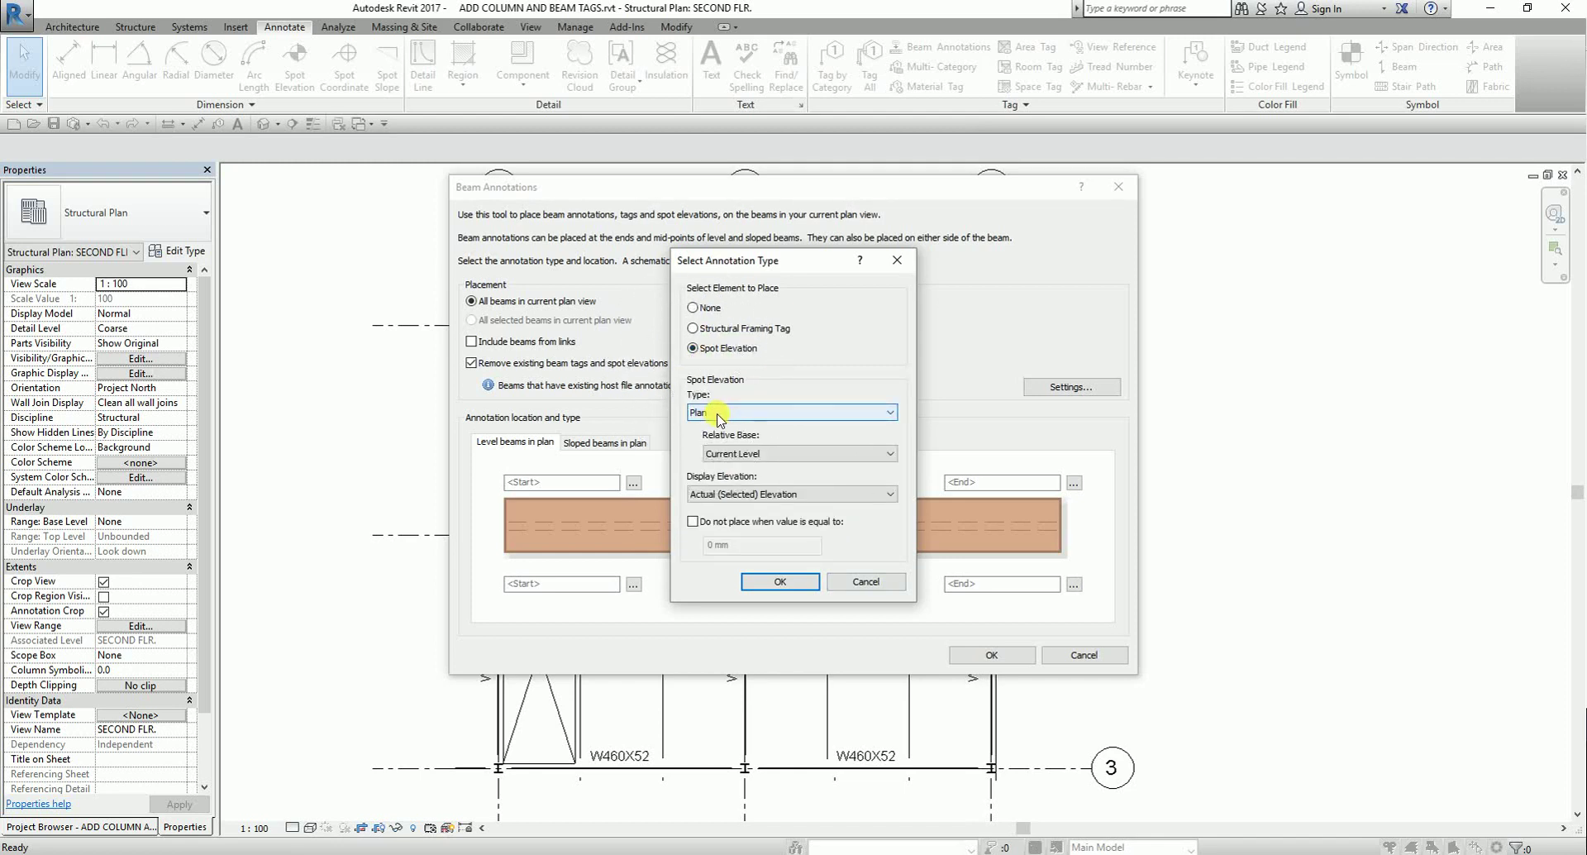
{"action": "left_click", "coordinate": [750, 494]}
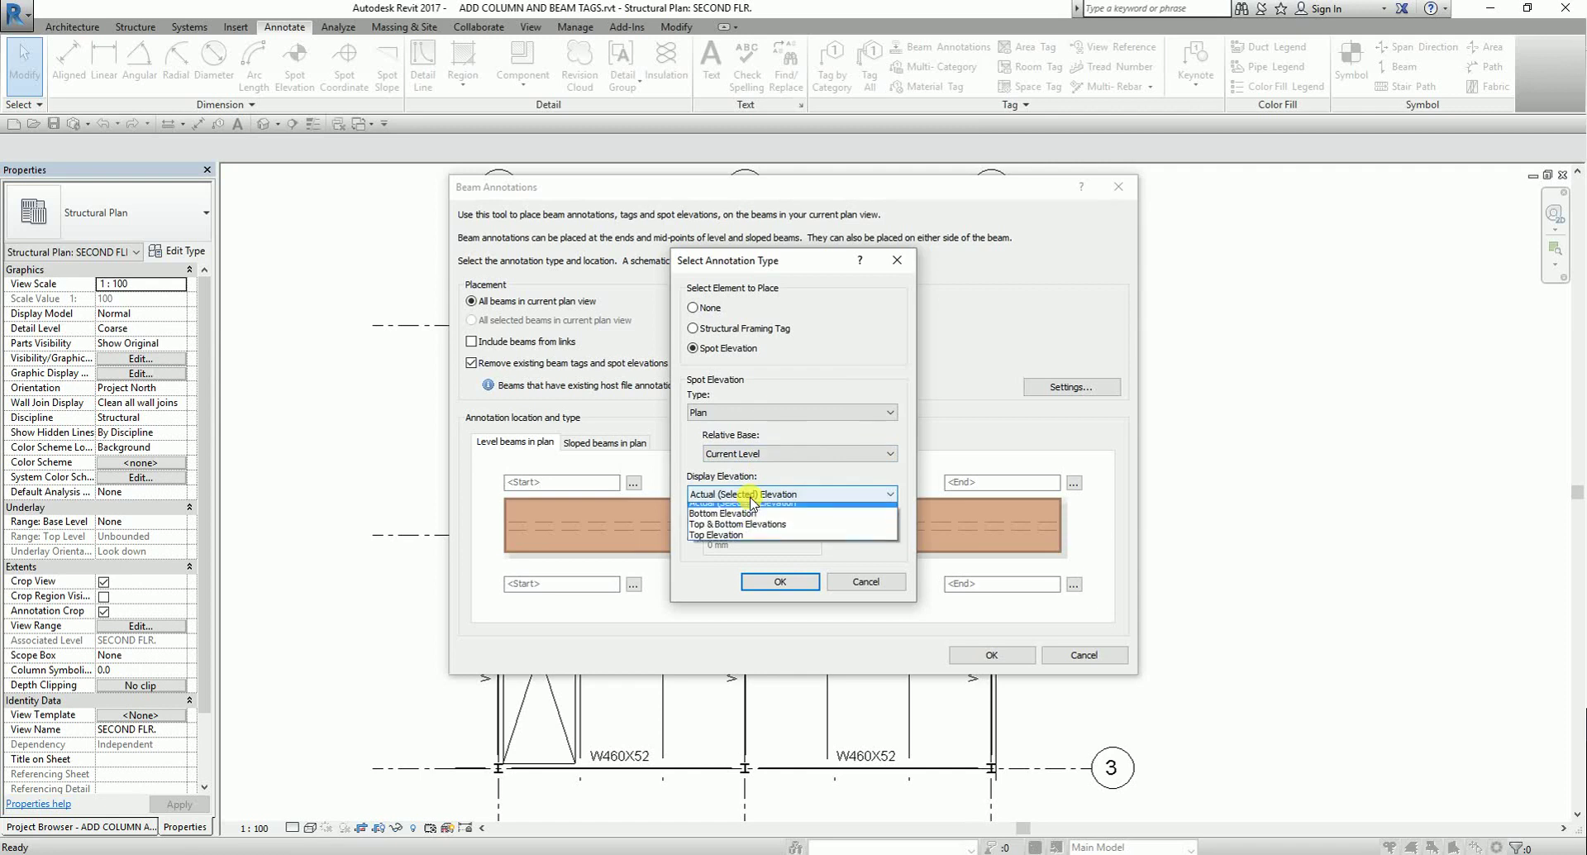
{"action": "left_click", "coordinate": [721, 542]}
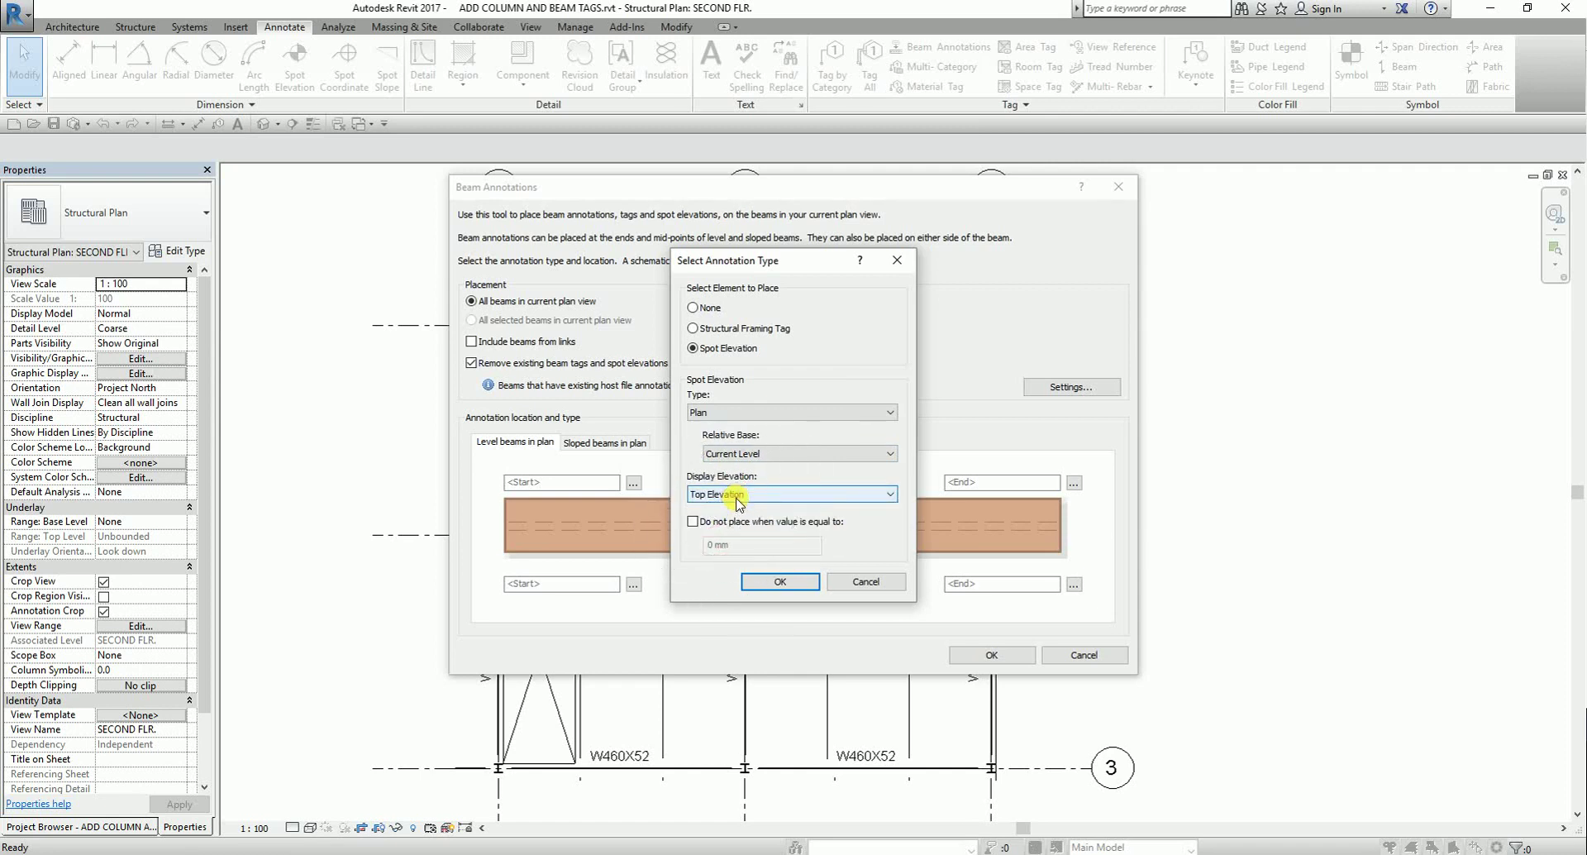
{"action": "left_click", "coordinate": [777, 582]}
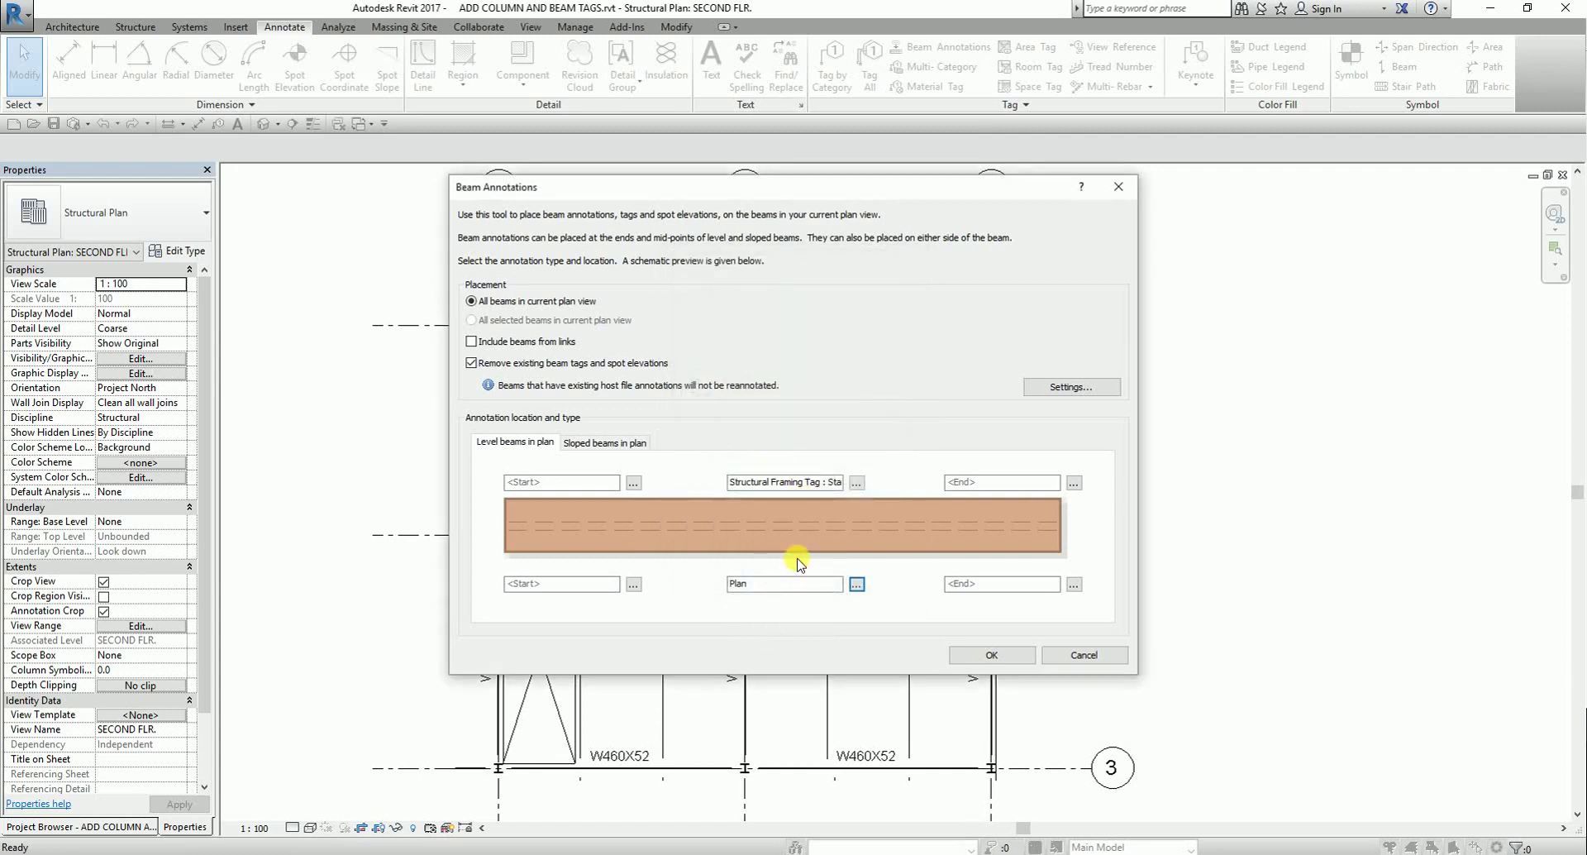
{"action": "left_click", "coordinate": [990, 655]}
{"action": "left_click", "coordinate": [989, 655]}
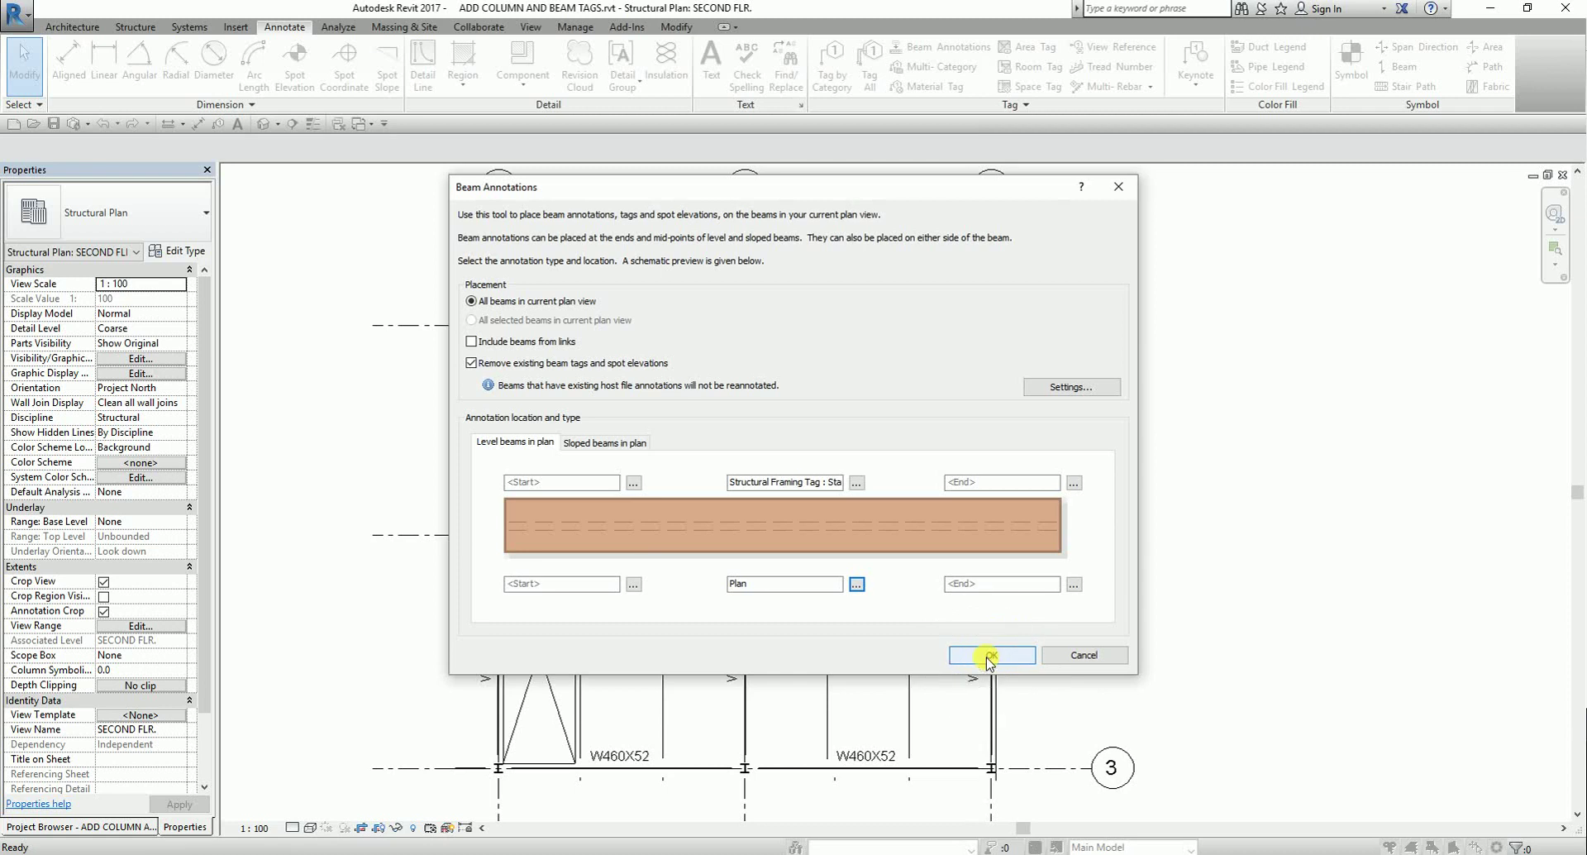